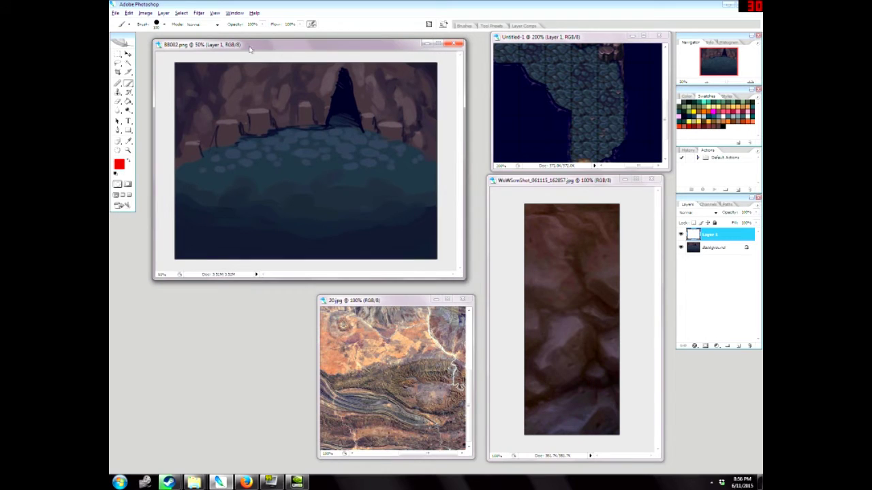
Look over different areas of the aerial rock texture in 20.jpg.
mouse_move(254, 49)
mouse_down()
mouse_move(239, 44)
mouse_move(254, 54)
mouse_up()
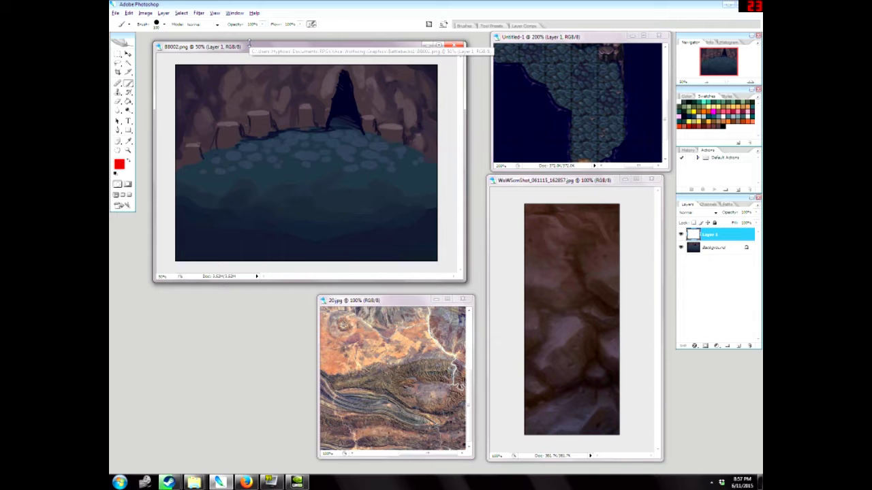
click(359, 300)
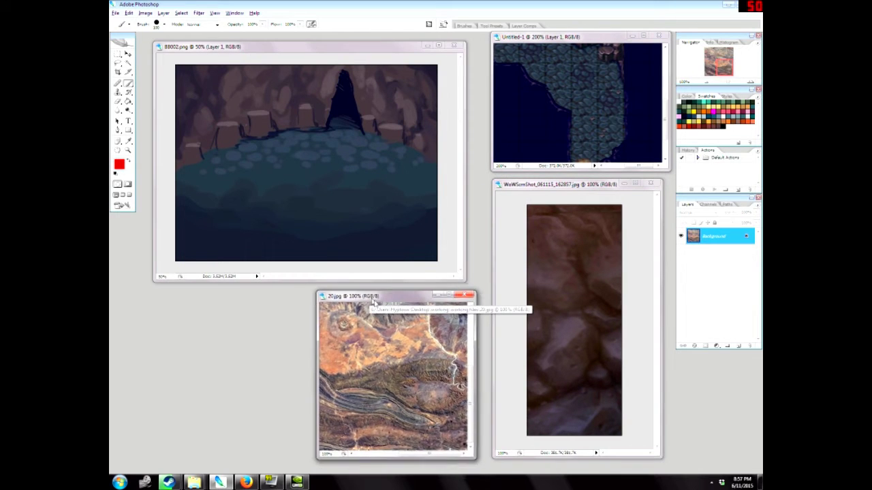
scroll(473, 366, down, 3)
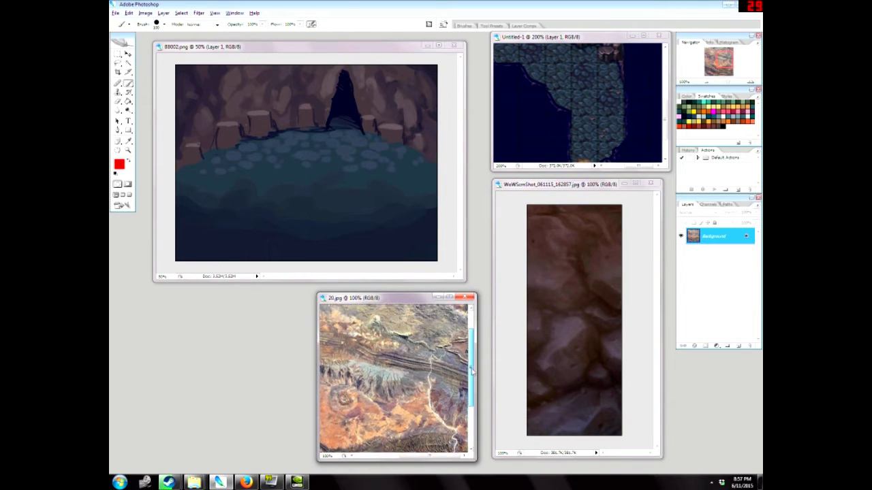
drag(472, 366, 479, 419)
mouse_move(430, 456)
mouse_down()
mouse_move(354, 457)
mouse_move(434, 461)
mouse_up()
drag(472, 415, 472, 391)
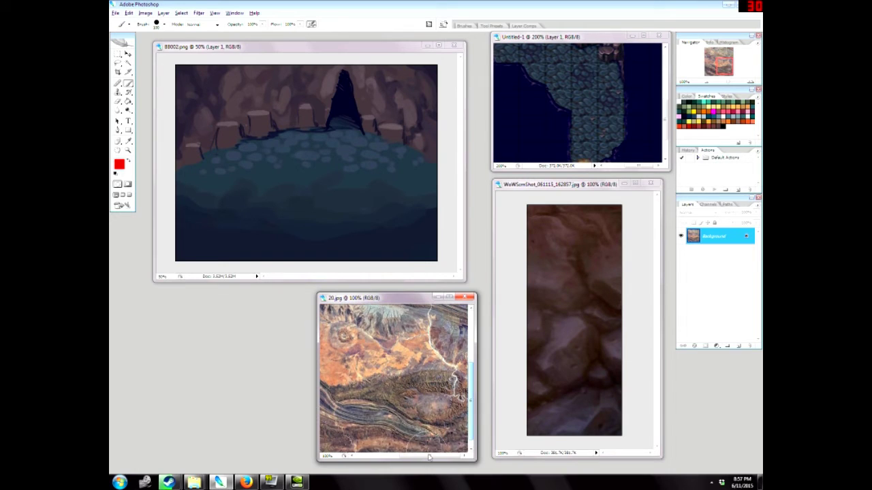
drag(410, 456, 378, 459)
drag(472, 410, 472, 374)
drag(395, 458, 426, 458)
drag(472, 374, 472, 390)
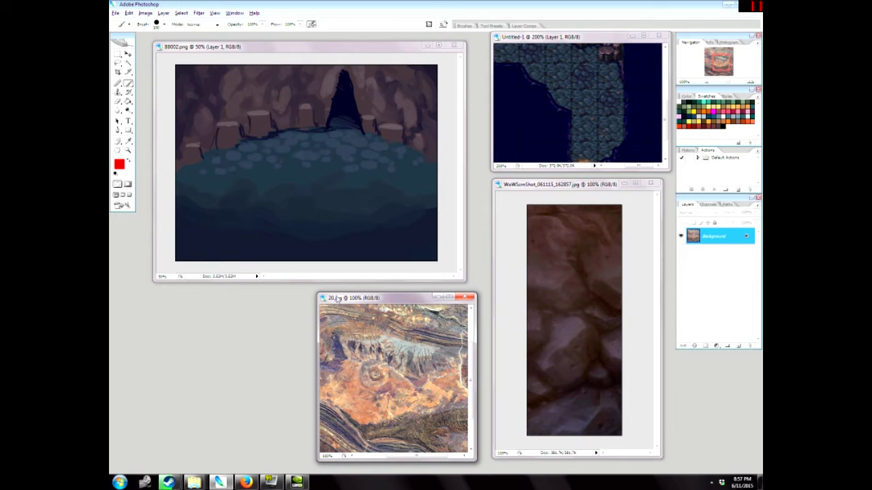
mouse_move(316, 293)
mouse_down()
mouse_move(216, 124)
mouse_move(171, 160)
mouse_move(289, 299)
mouse_move(325, 290)
mouse_move(317, 285)
mouse_up()
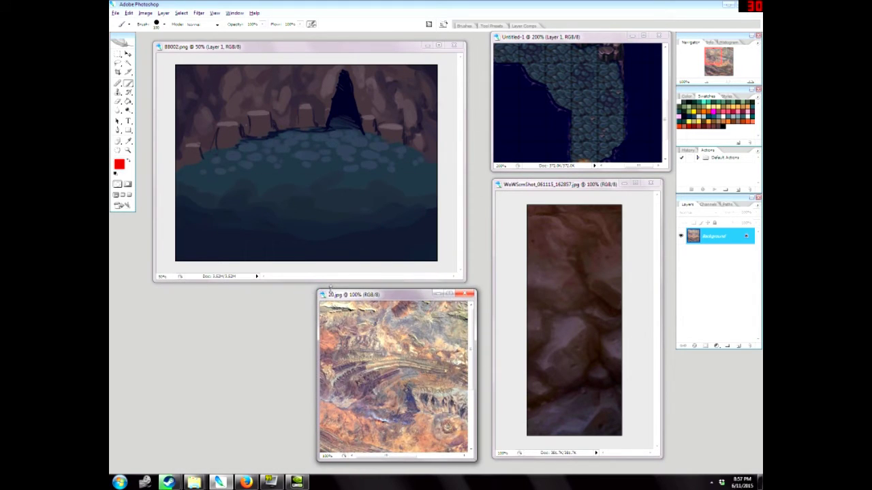
Outline the large boulder's planes and edges in red on a new layer of the rock screenshot, and delete that layer.
drag(534, 188, 533, 189)
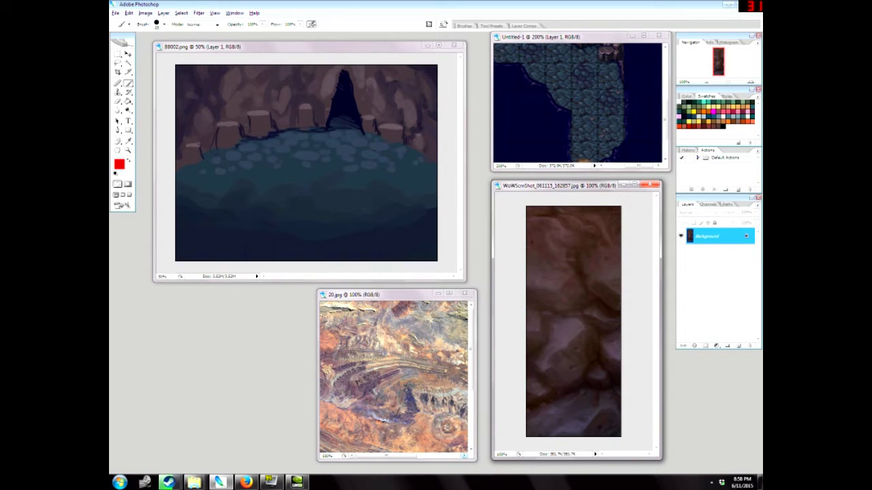
click(738, 346)
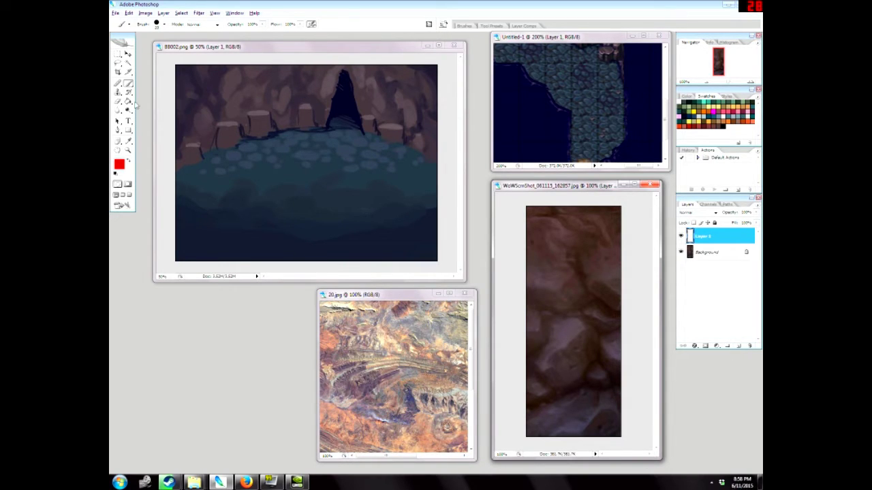
mouse_move(550, 386)
mouse_down()
mouse_move(540, 368)
mouse_move(587, 329)
mouse_move(587, 368)
mouse_up()
mouse_move(581, 316)
mouse_down()
mouse_move(549, 324)
mouse_move(539, 362)
mouse_up()
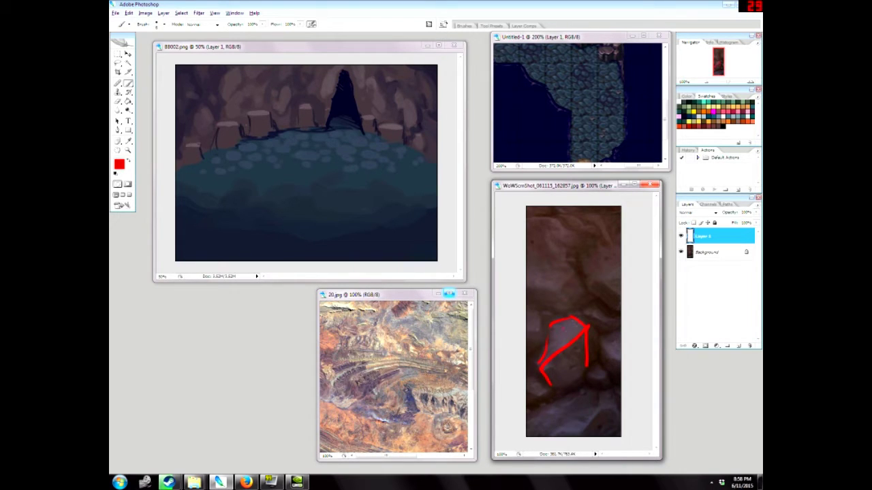
mouse_move(589, 327)
mouse_down()
mouse_move(576, 386)
mouse_move(542, 363)
mouse_move(583, 381)
mouse_move(550, 390)
mouse_up()
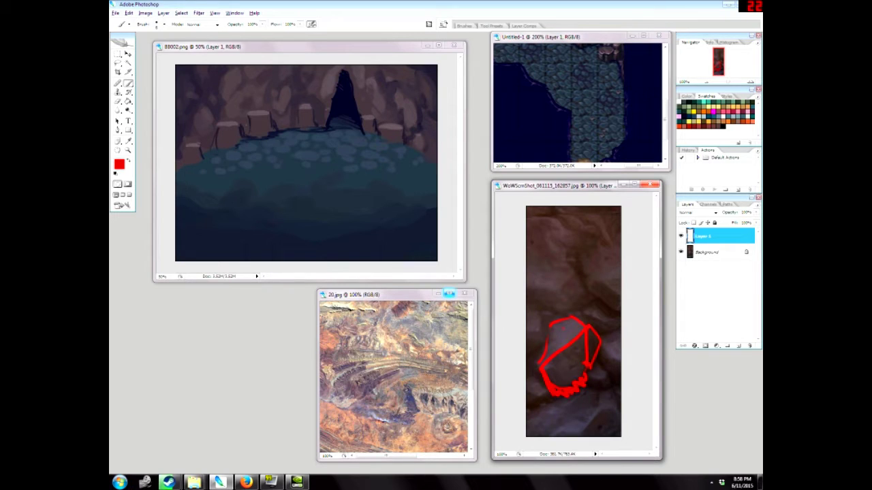
mouse_move(585, 291)
mouse_down()
mouse_move(619, 313)
mouse_move(602, 307)
mouse_up()
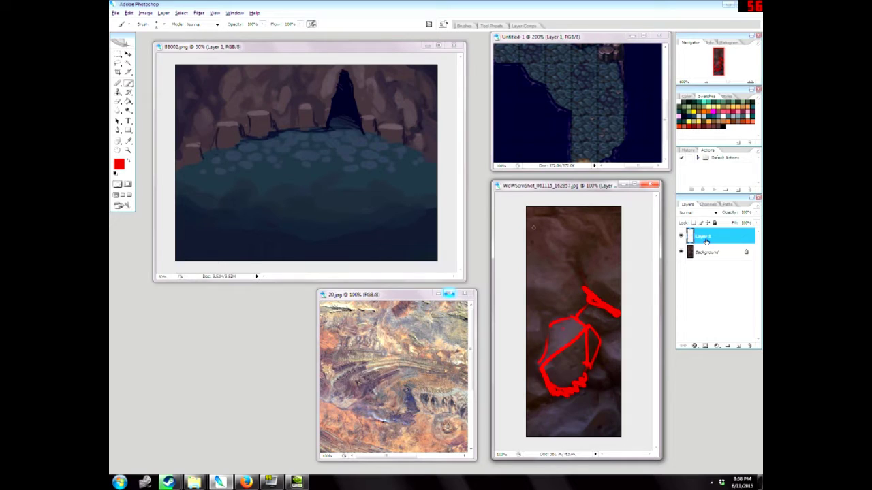
drag(706, 240, 749, 345)
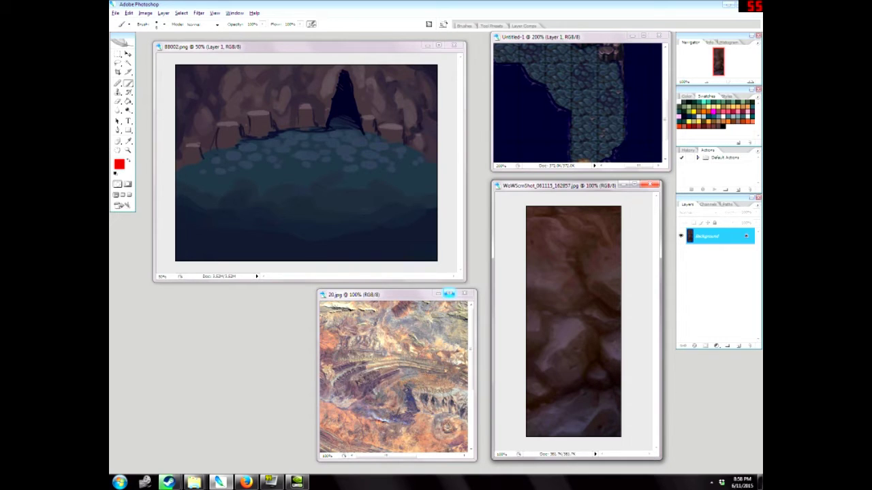
Circle two spots on the large boulder in red and remove both brush strokes from the history.
mouse_move(572, 364)
mouse_down()
mouse_move(567, 372)
mouse_move(576, 350)
mouse_up()
click(689, 150)
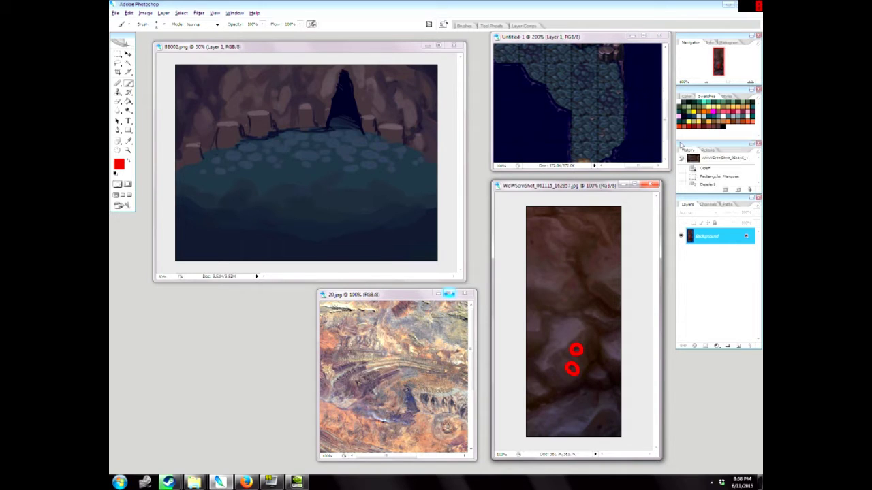
click(751, 190)
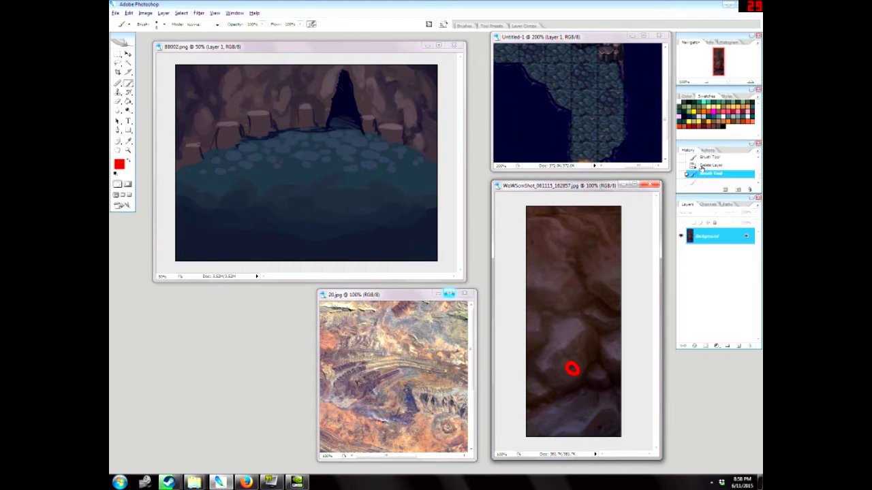
click(752, 190)
drag(522, 39, 518, 42)
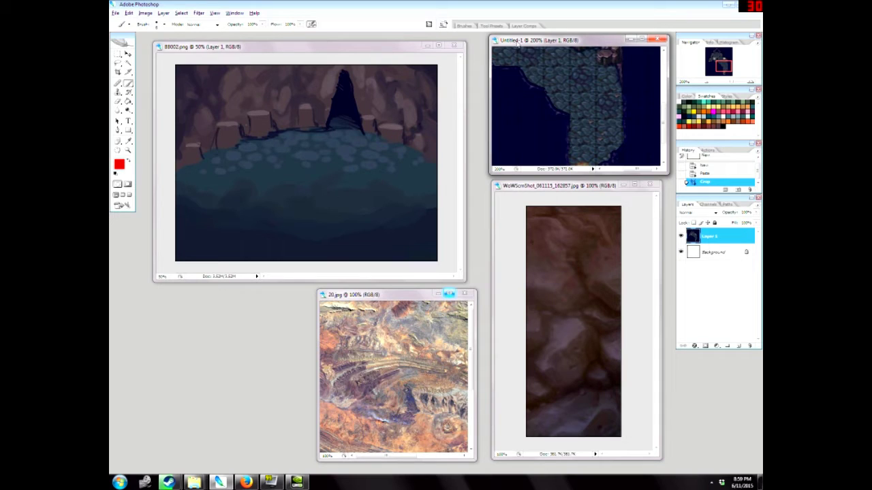
drag(518, 44, 516, 44)
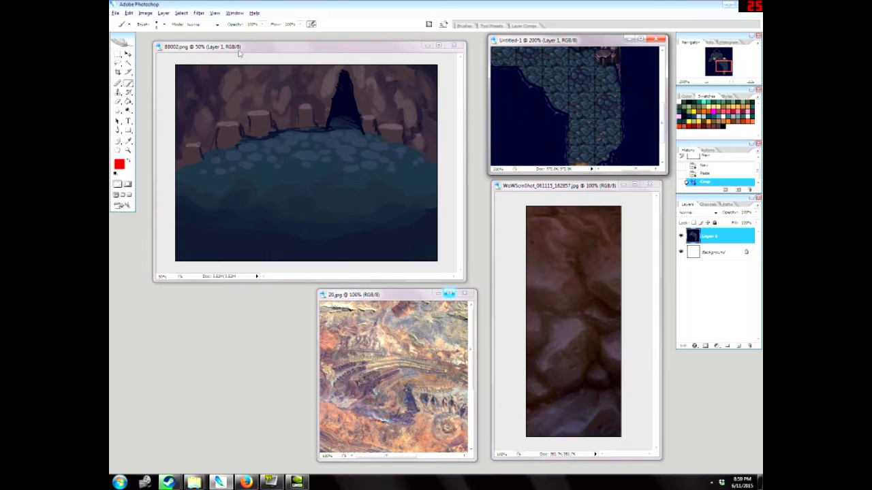
drag(240, 49, 247, 46)
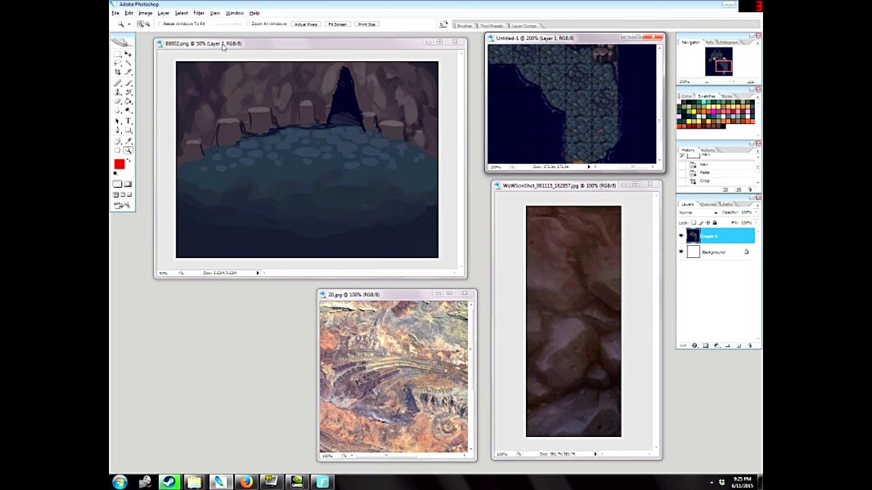
drag(223, 46, 219, 43)
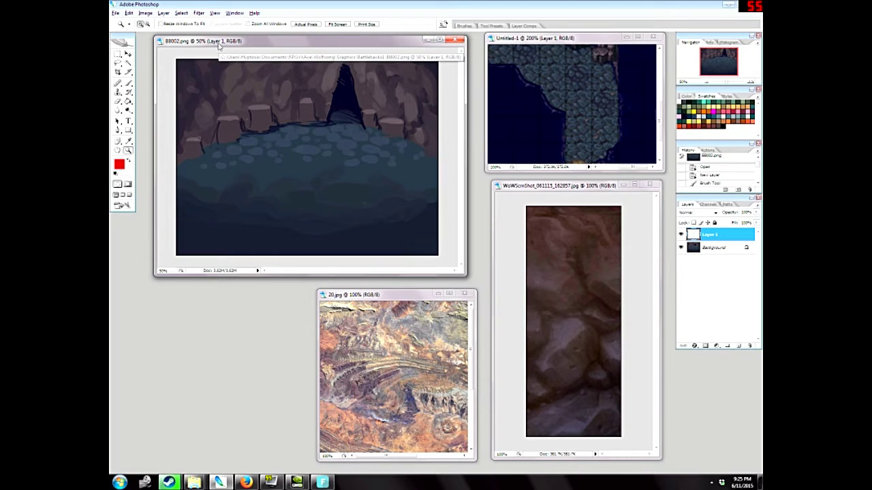
Slightly enlarge the document windows of 20.jpg and BB002.png.
drag(473, 458, 476, 455)
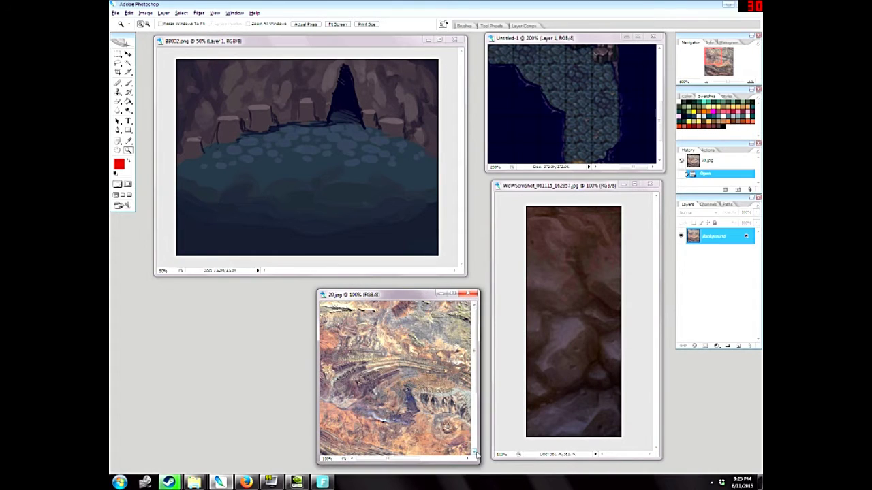
drag(318, 290, 313, 287)
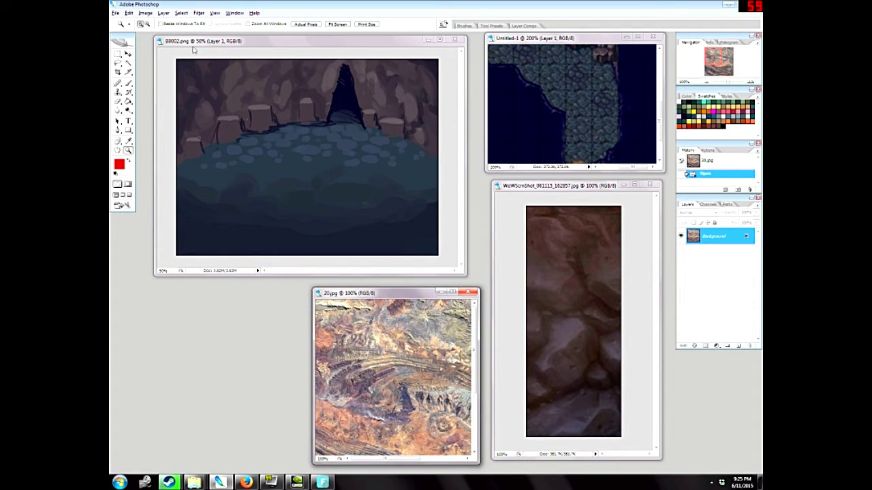
drag(194, 49, 197, 53)
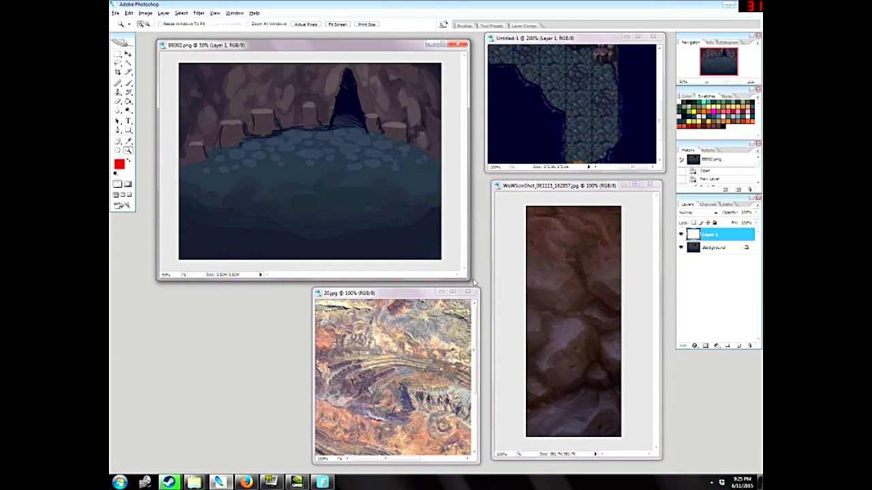
drag(474, 282, 477, 281)
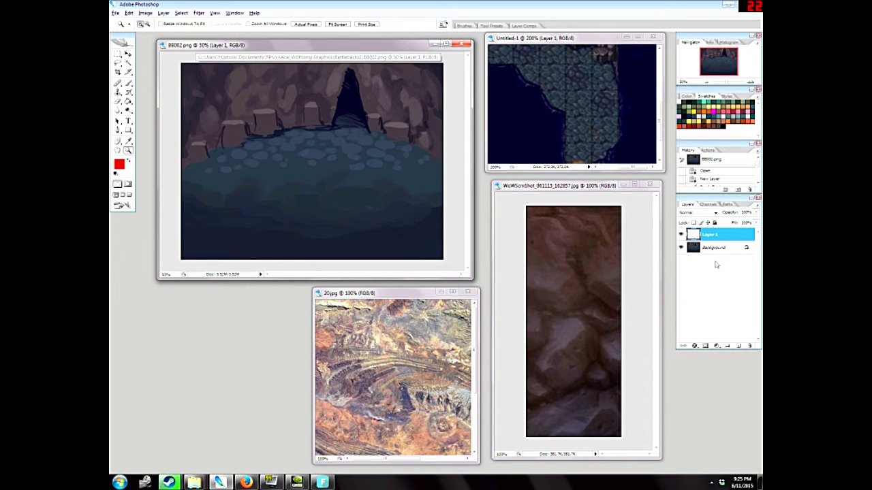
Fill Layer 1 of BB002.png with white using the Paint Bucket, keeping the Background layer shown underneath.
click(709, 250)
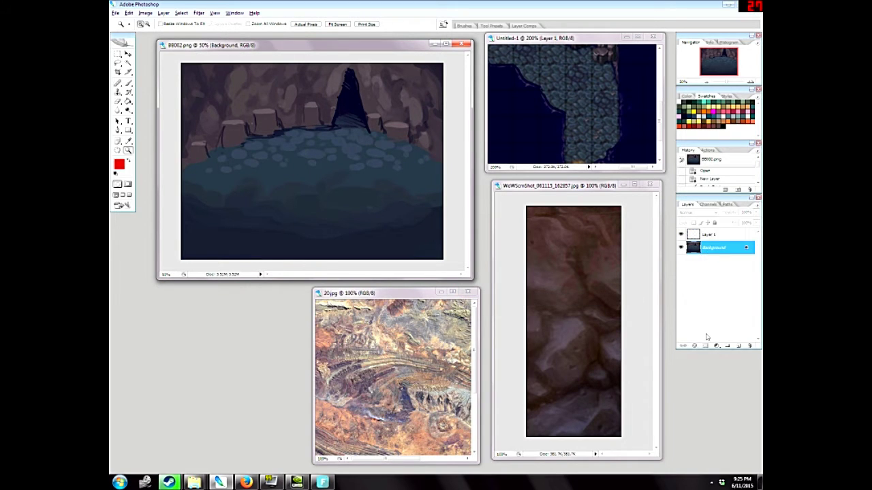
click(706, 237)
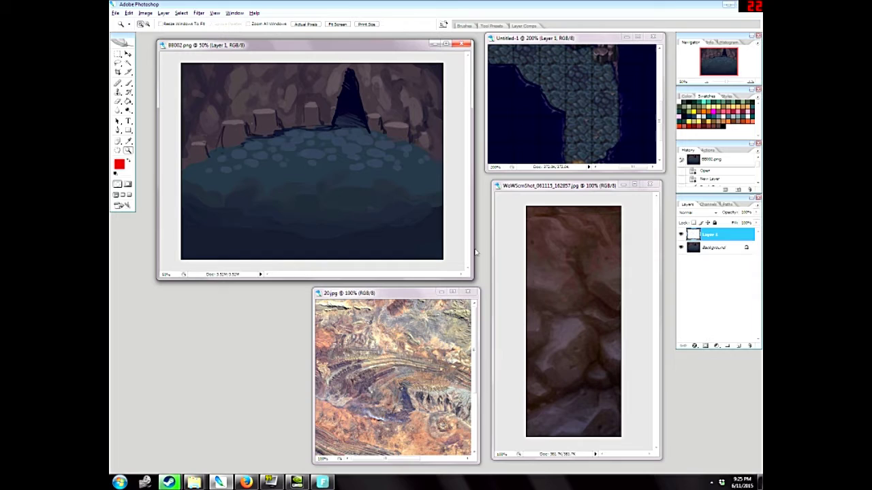
click(128, 162)
click(127, 102)
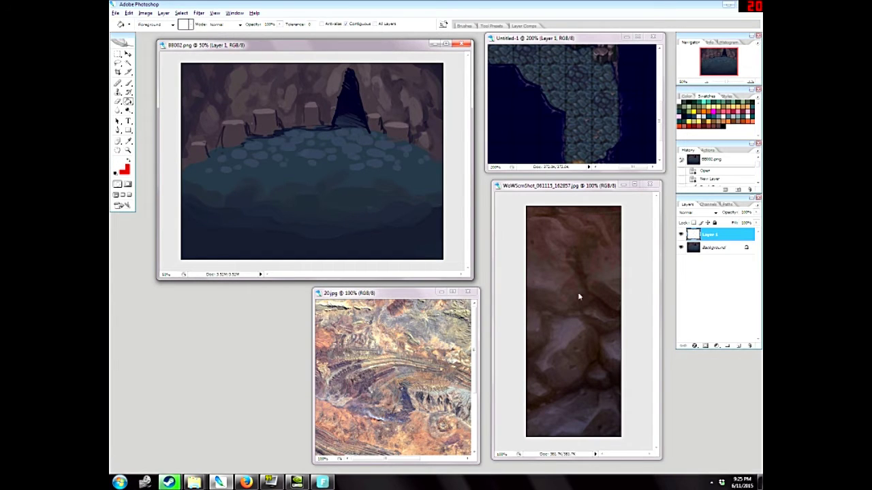
click(681, 248)
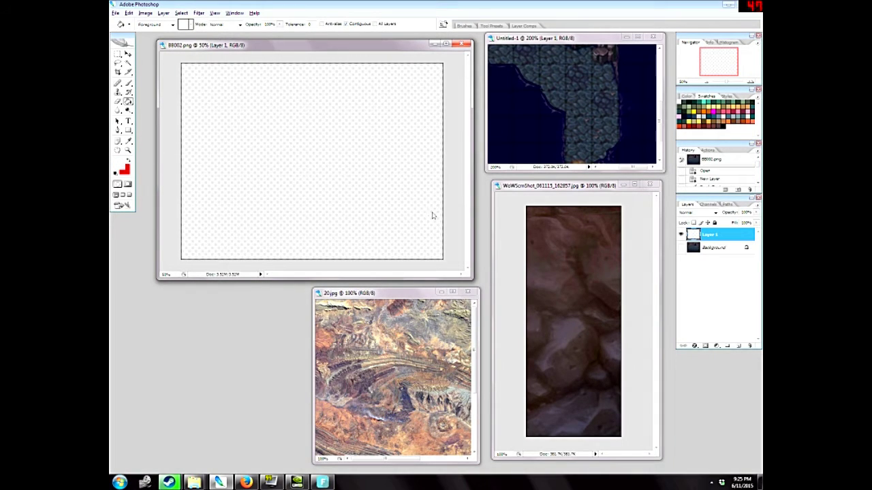
click(681, 248)
click(302, 170)
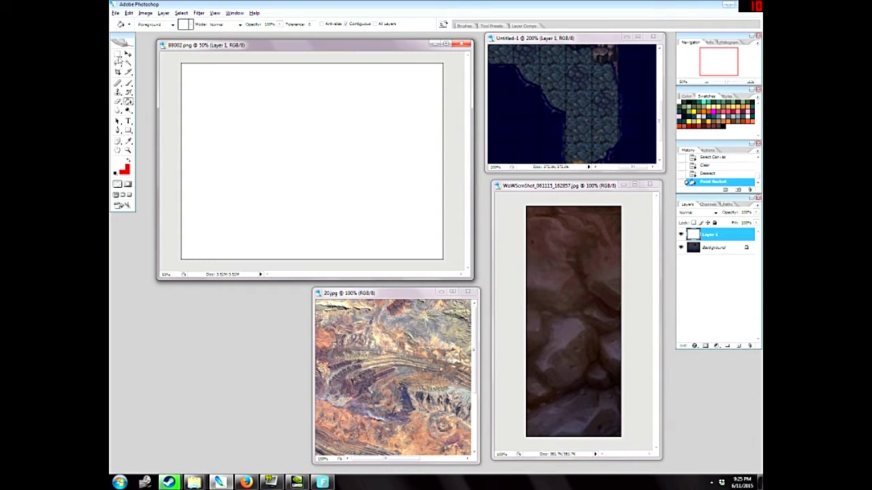
Switch to the Untitled-1 tile map with the Rectangular Marquee tool and reset the colors to the default black and white.
click(118, 55)
drag(475, 279, 479, 280)
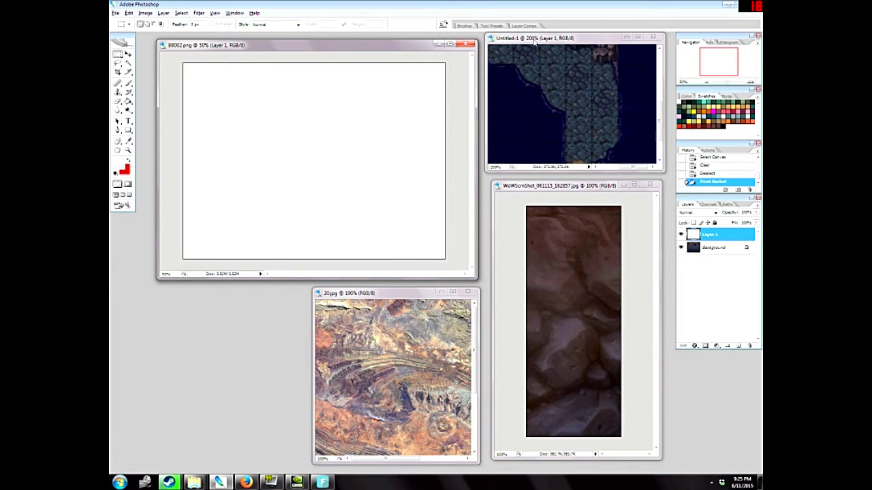
click(572, 49)
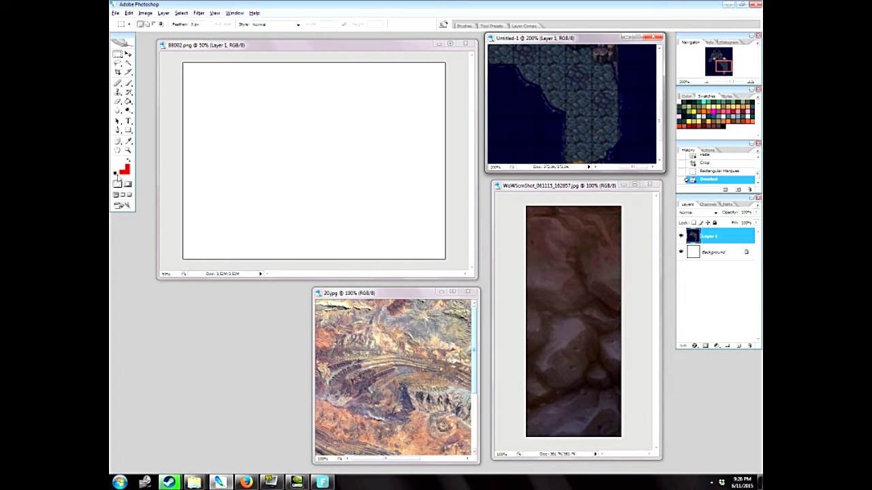
click(116, 173)
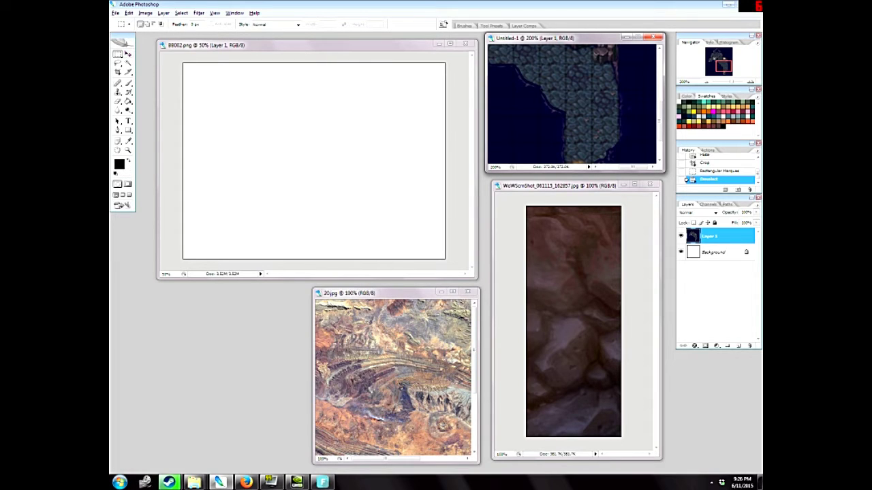
Select a rectangular area of the Untitled-1 map around the stone path, the small rock and the adjacent dark water.
drag(643, 47, 544, 130)
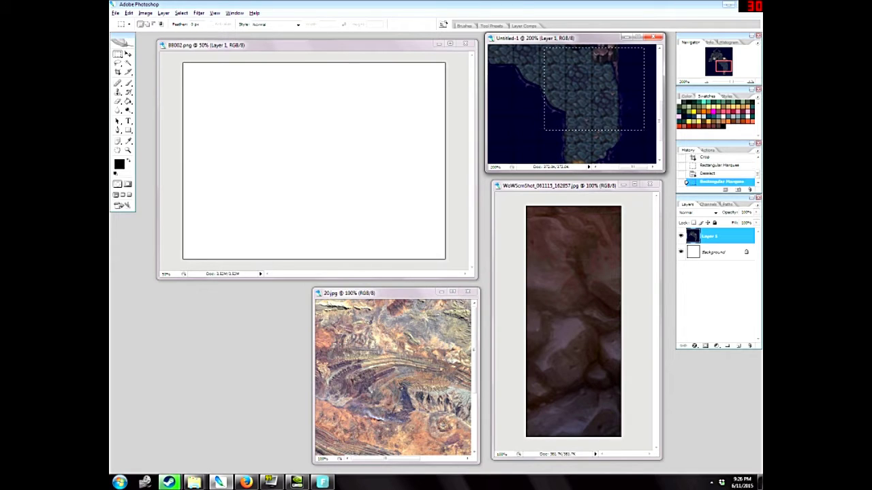
drag(530, 44, 532, 44)
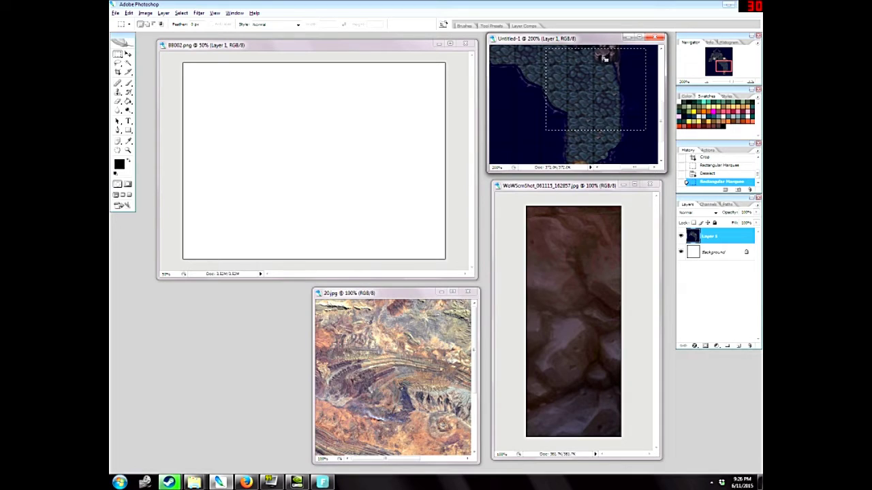
click(639, 47)
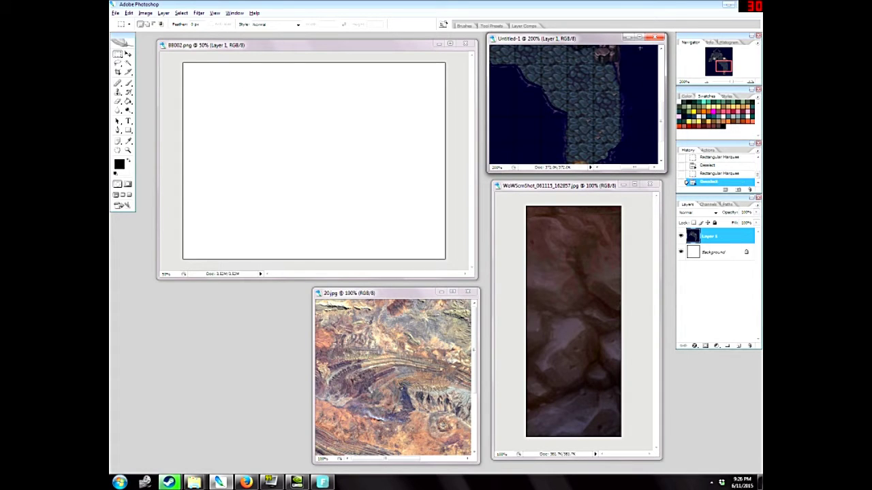
drag(538, 128, 538, 128)
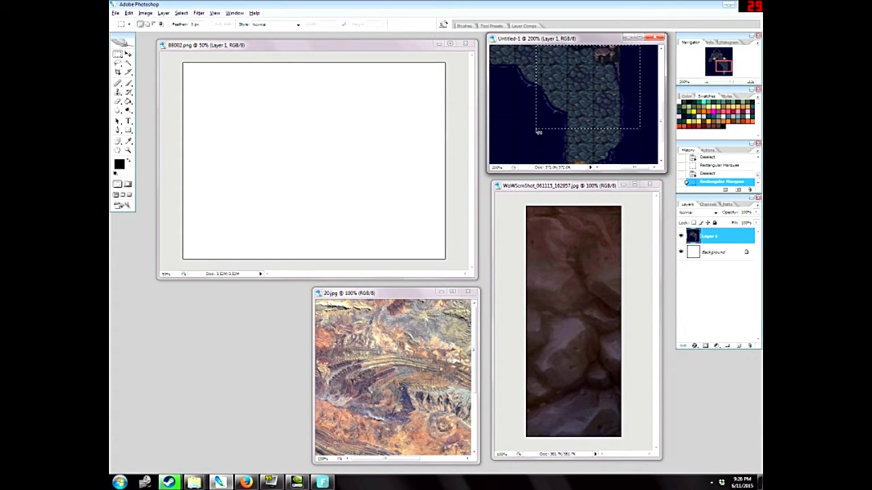
Create a new document sized to the copied Untitled-1 map area, widen its window, and paste the area into it.
click(116, 13)
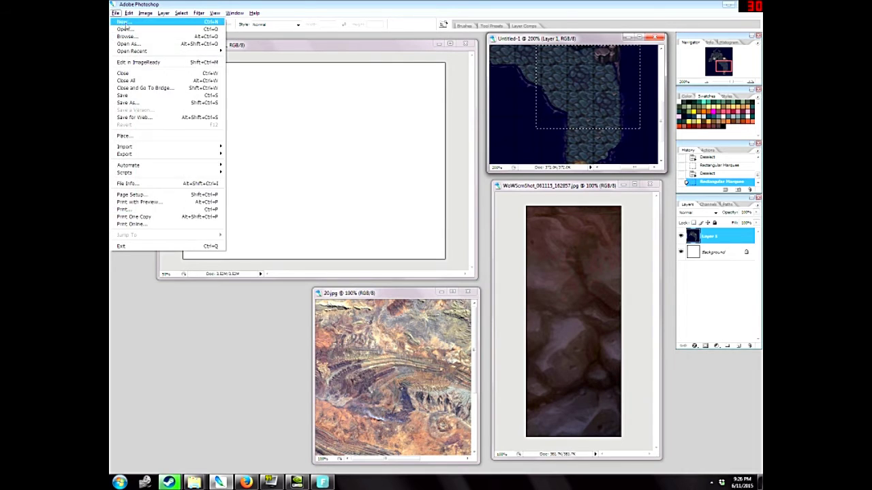
click(122, 23)
click(649, 108)
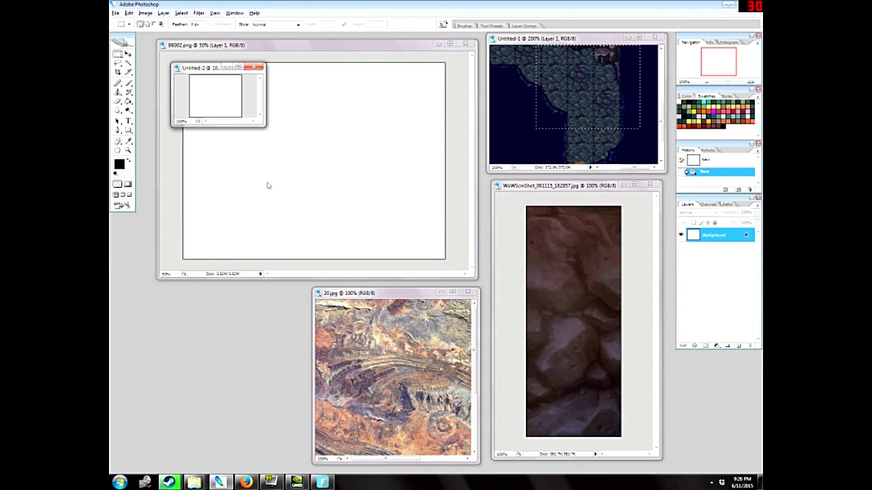
drag(265, 125, 337, 204)
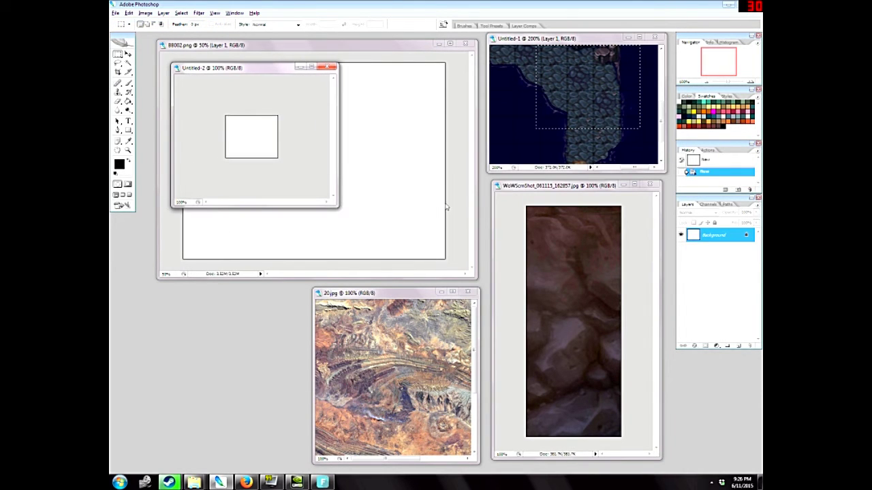
key(ctrl+v)
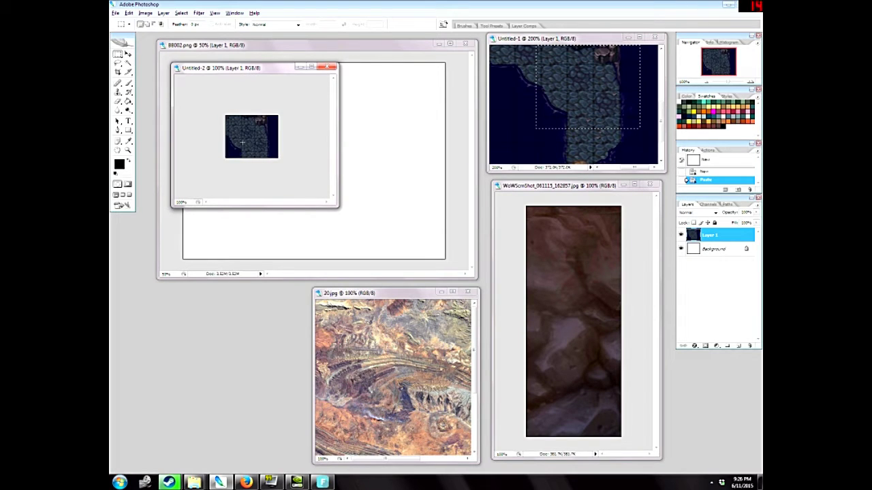
Convert the pasted map crop to Indexed Color, flattening its layers, with a Local (Selective) palette of 30 colors and no forced colors.
click(145, 13)
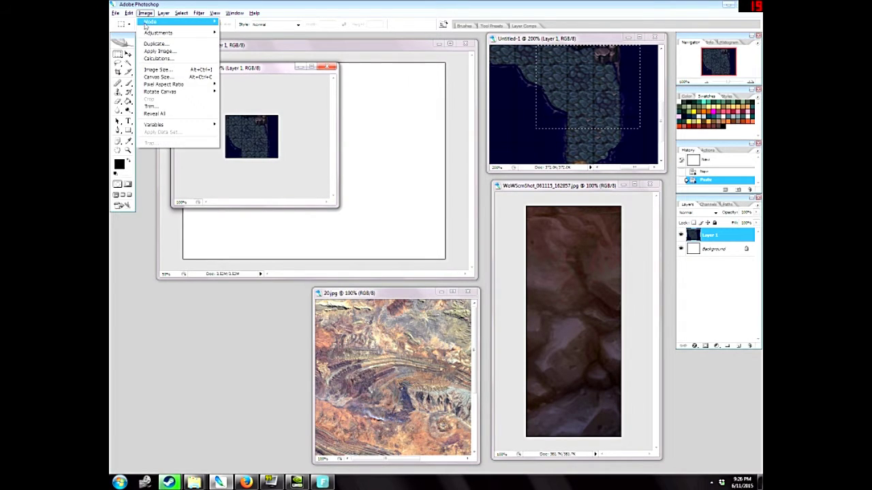
mouse_move(145, 26)
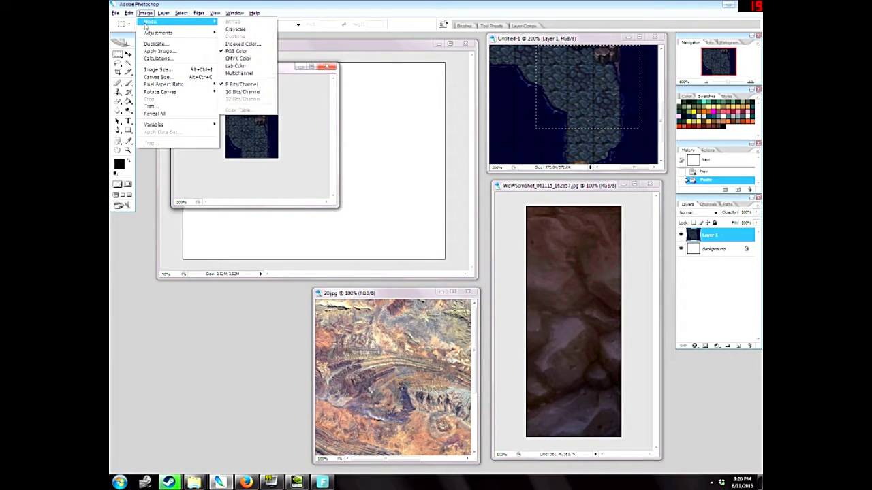
click(240, 43)
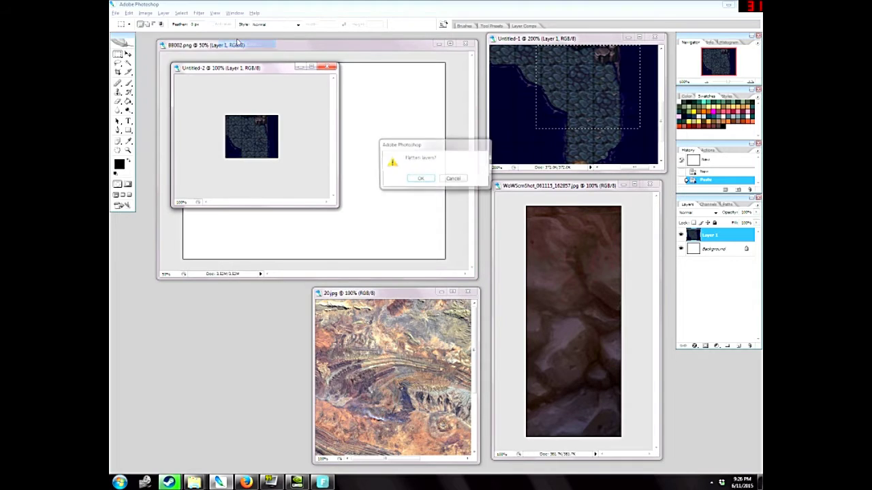
click(419, 181)
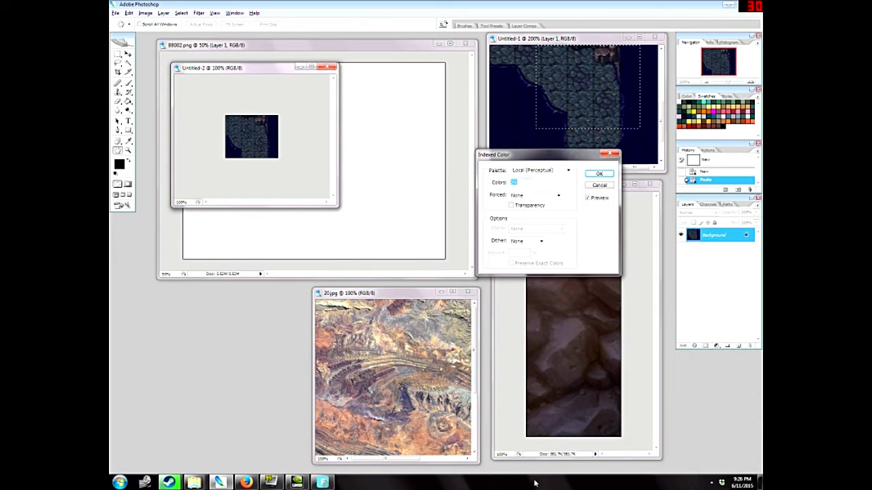
click(524, 172)
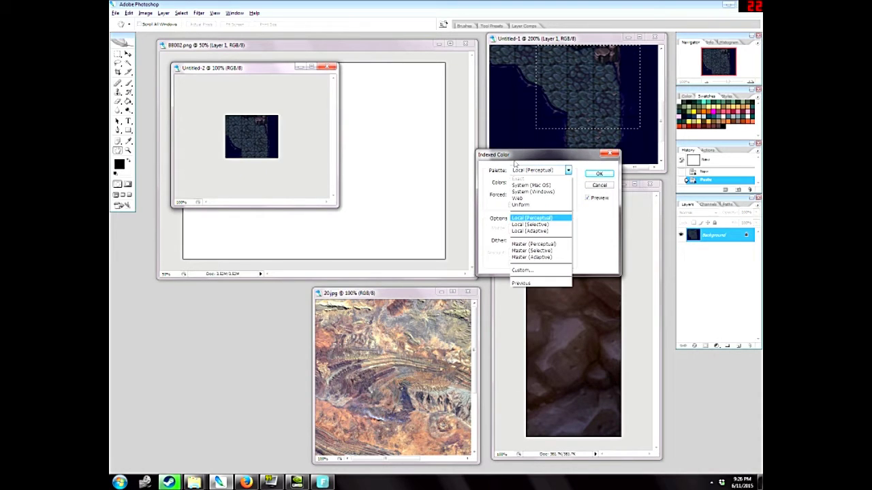
click(525, 225)
key(Tab)
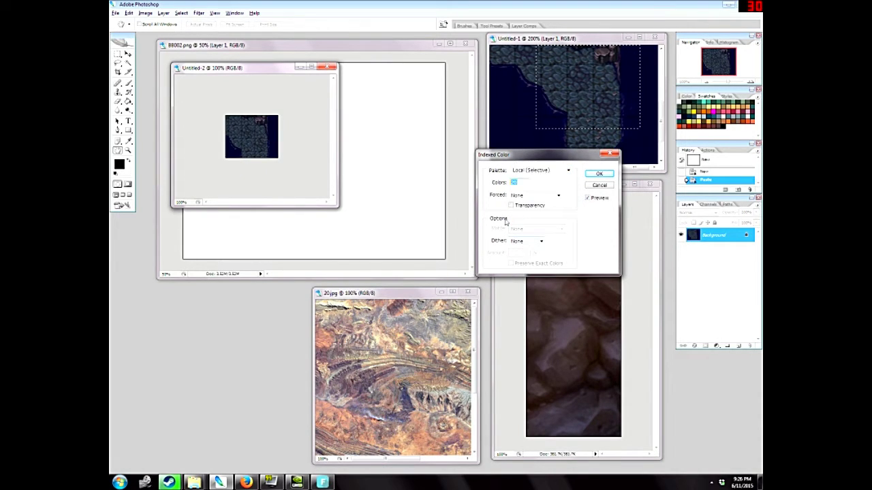
text(30)
drag(494, 155, 383, 107)
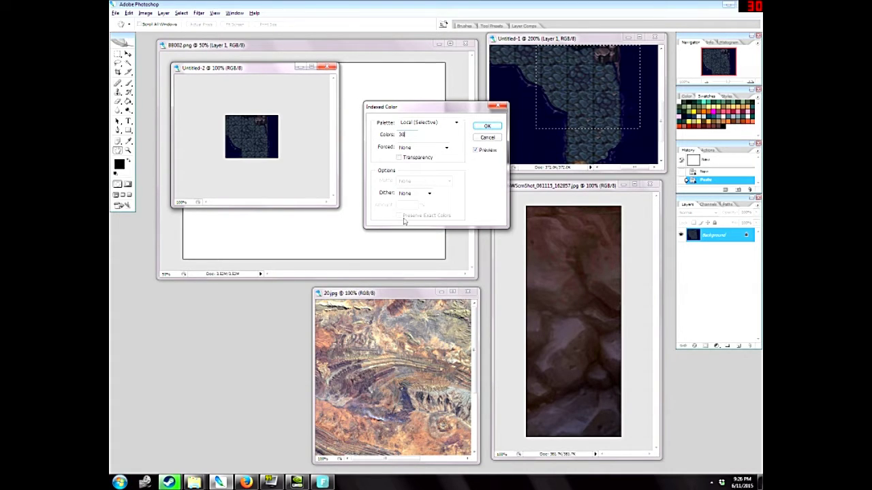
click(401, 147)
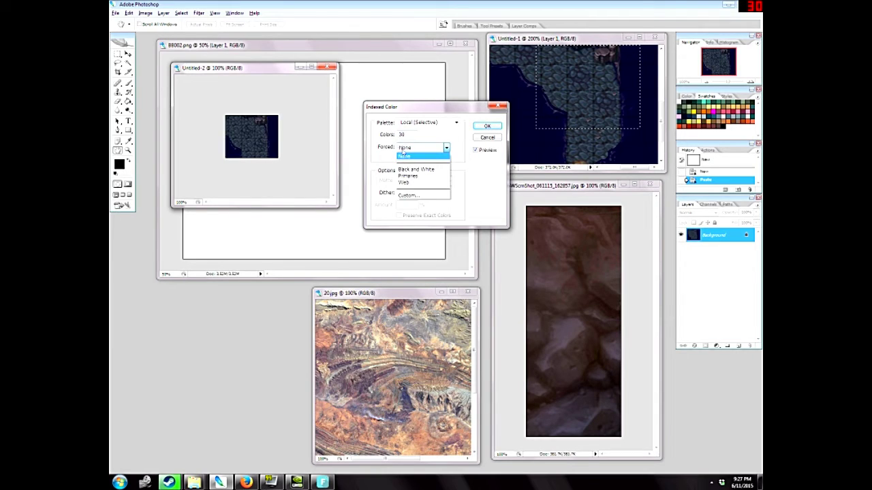
click(404, 156)
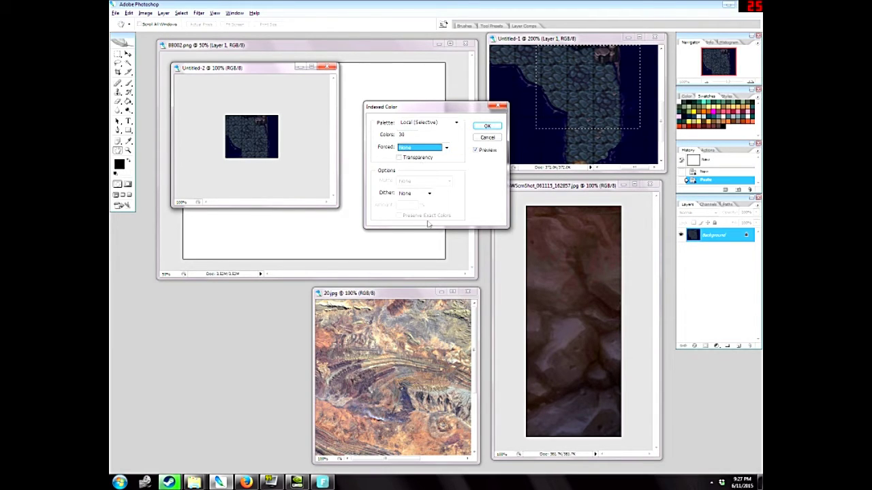
click(487, 127)
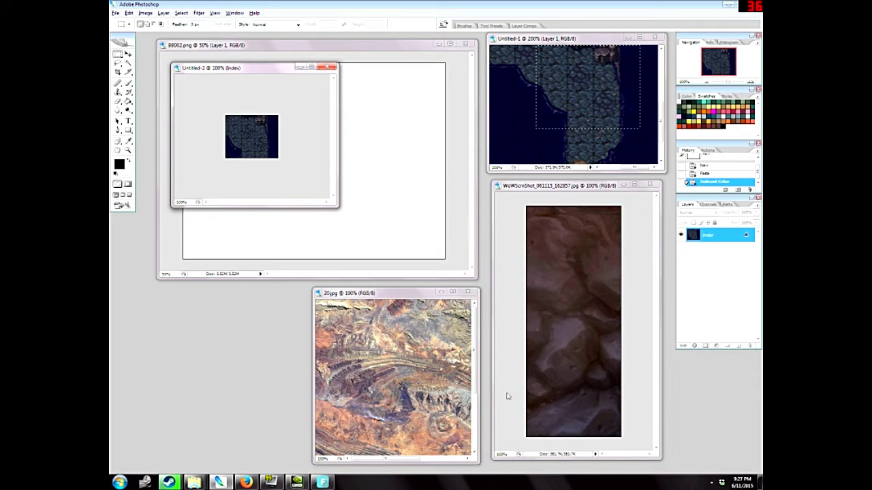
Enlarge the indexed map crop to 300%, capture a screenshot with its color table open, and close the table.
click(128, 150)
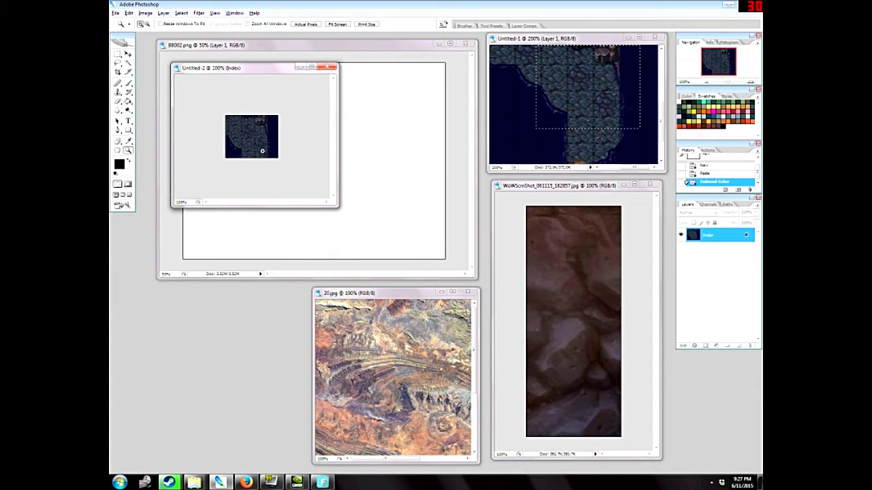
click(247, 129)
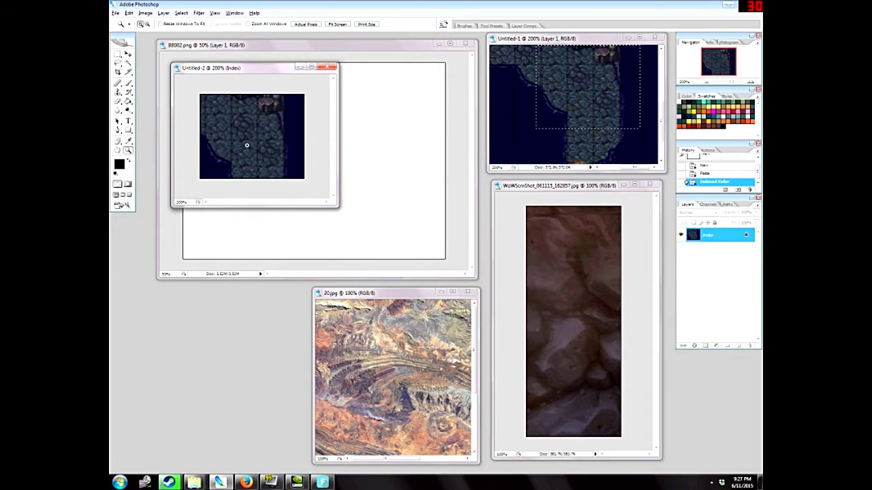
click(247, 139)
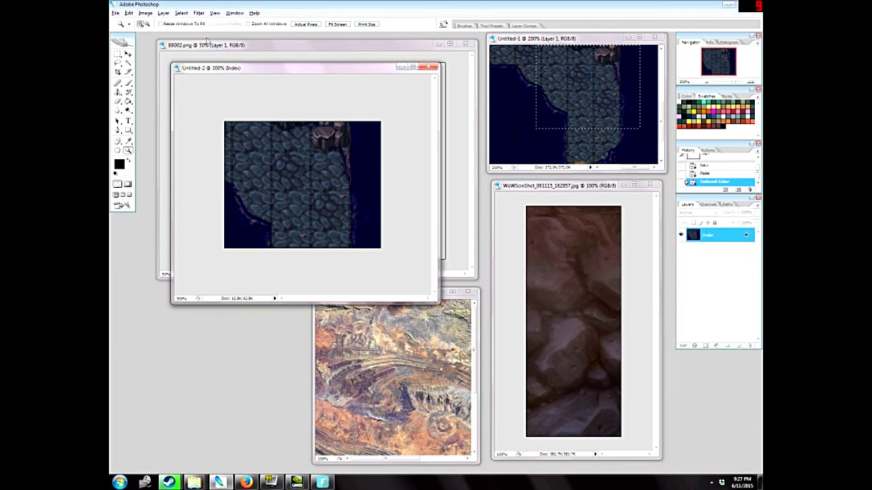
drag(203, 71, 172, 77)
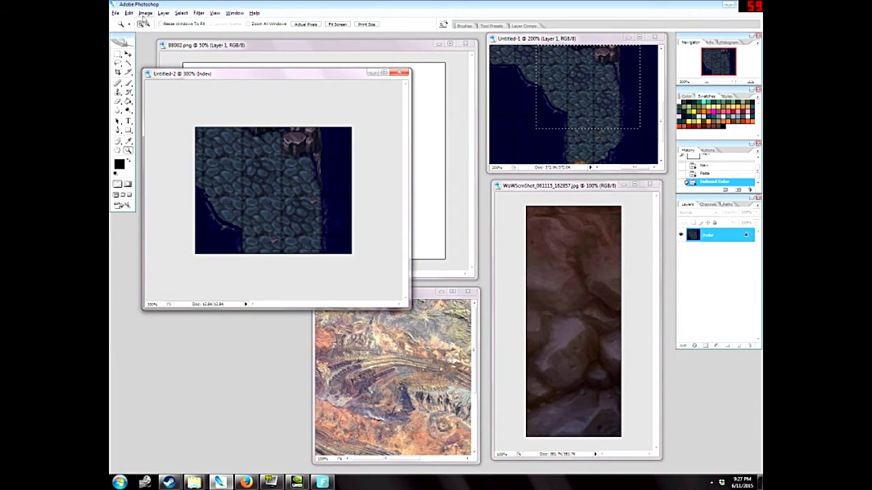
click(145, 14)
mouse_move(143, 25)
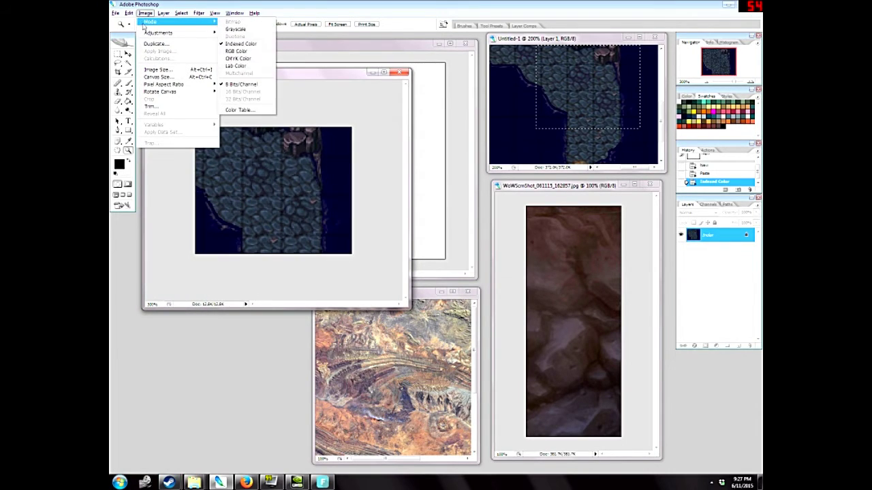
click(237, 110)
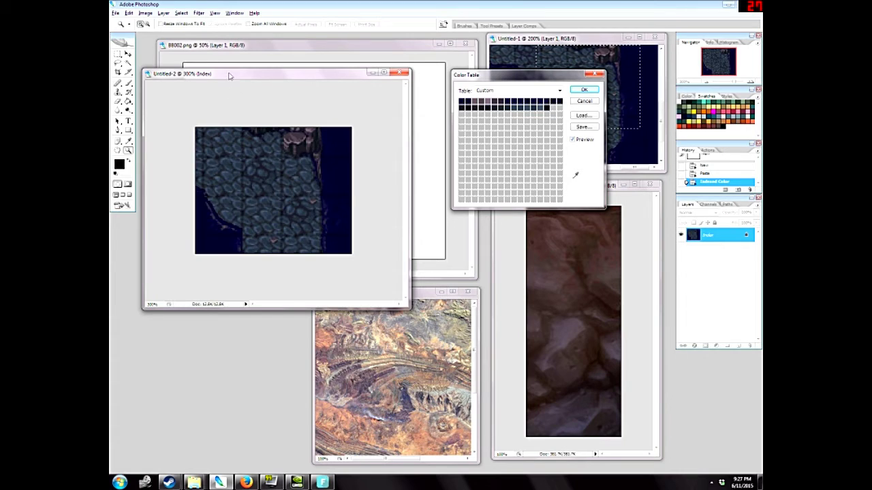
drag(230, 77, 237, 80)
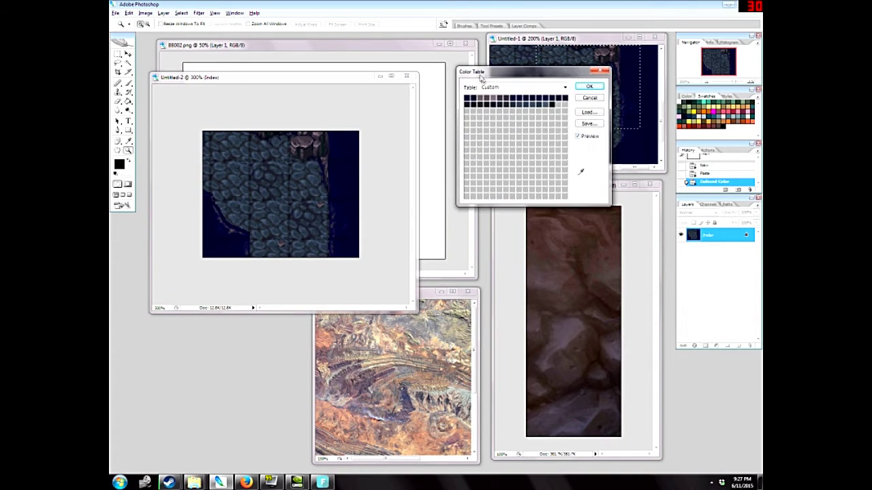
mouse_move(304, 81)
mouse_down()
mouse_move(303, 73)
mouse_move(310, 80)
mouse_up()
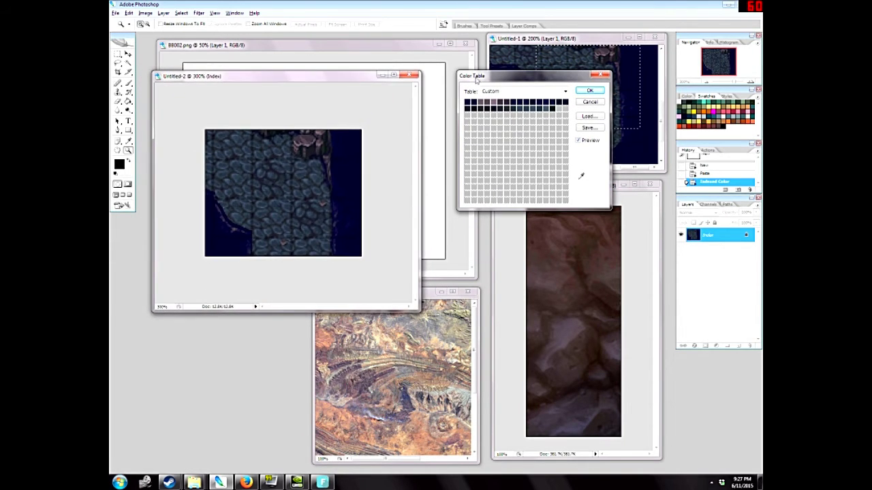
drag(476, 79, 475, 85)
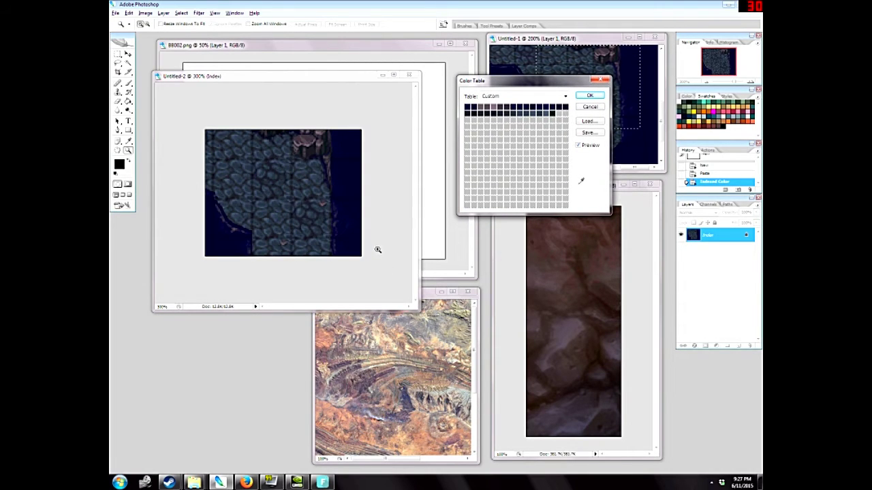
click(589, 95)
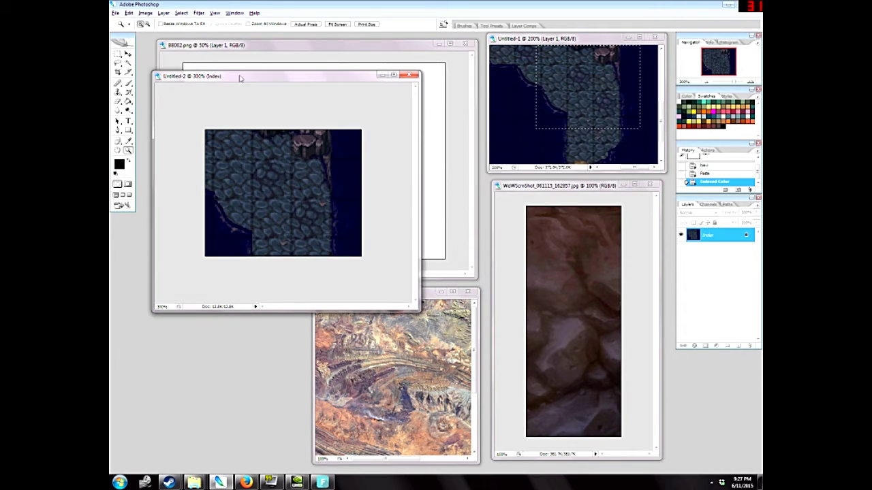
Create a new 1600 x 1200 pixel RGB document from the Clipboard preset and paste the color table screenshot into it.
mouse_move(241, 79)
mouse_down()
mouse_move(230, 76)
mouse_move(246, 78)
mouse_up()
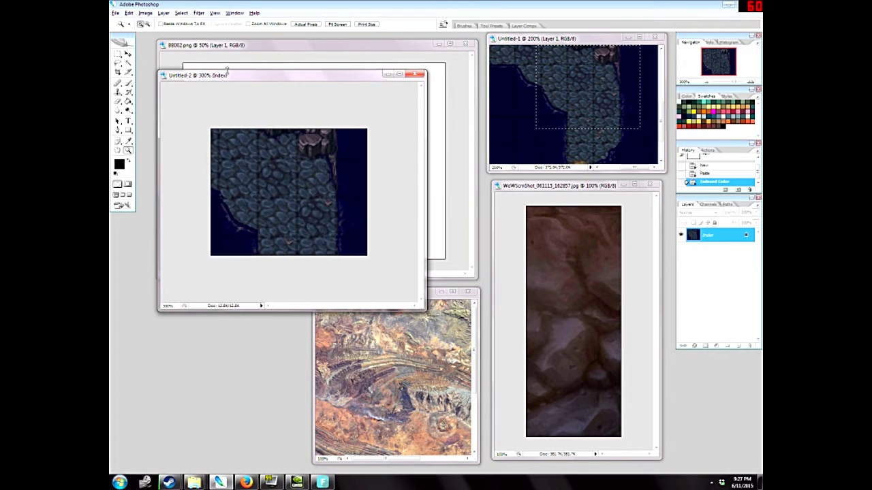
click(117, 14)
click(123, 22)
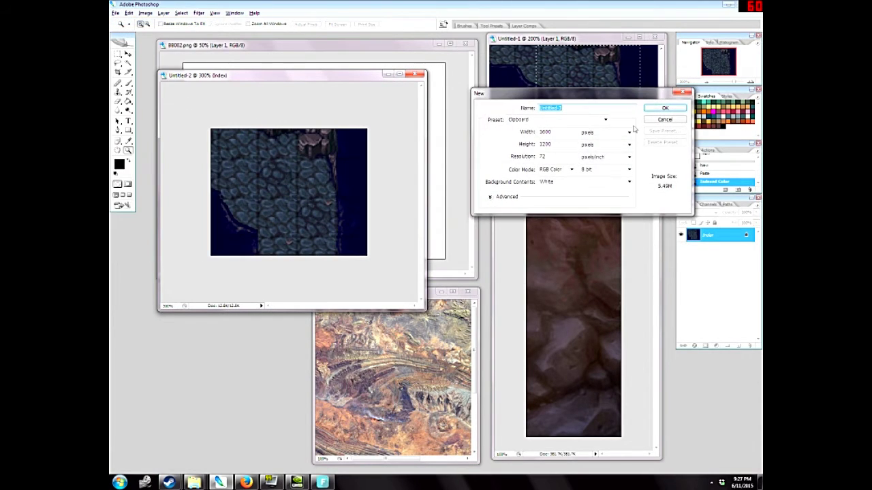
click(658, 109)
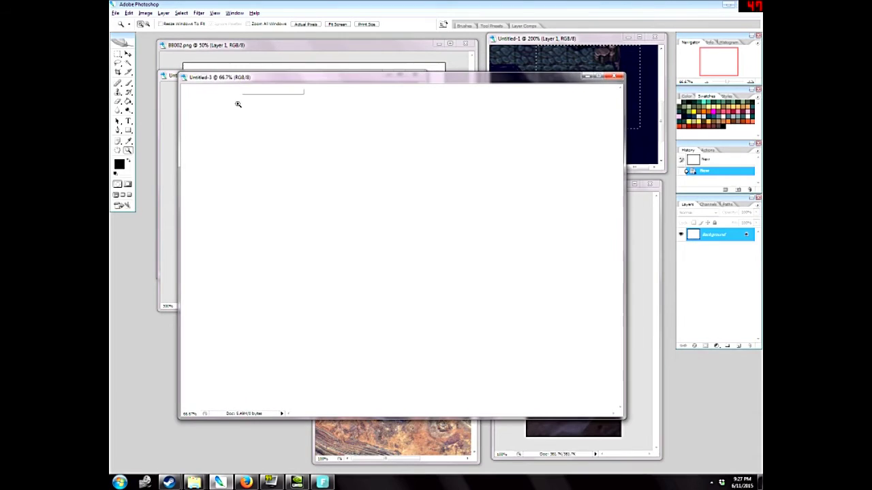
key(ctrl+v)
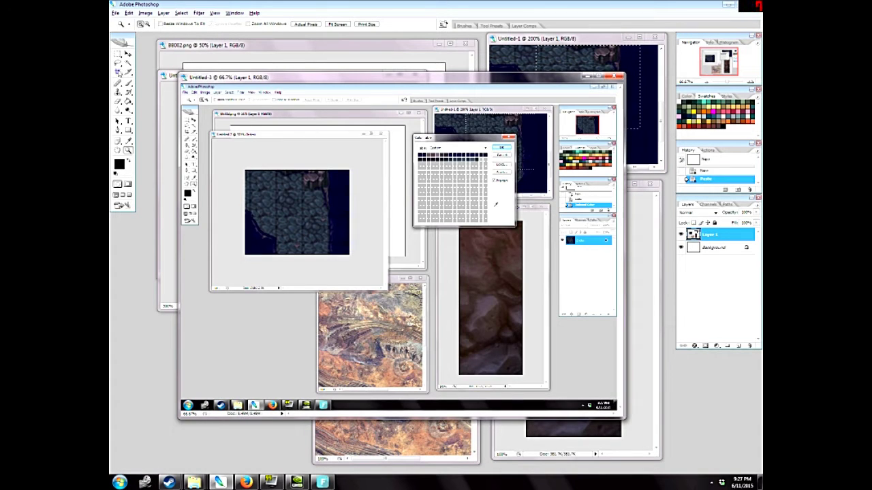
Crop the pasted screenshot to the filled rows of color swatches in the color table.
click(119, 72)
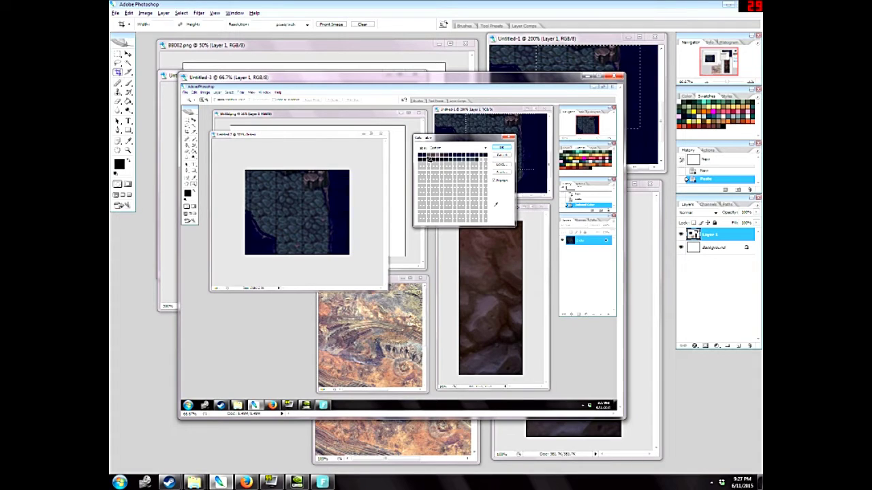
drag(413, 149, 489, 165)
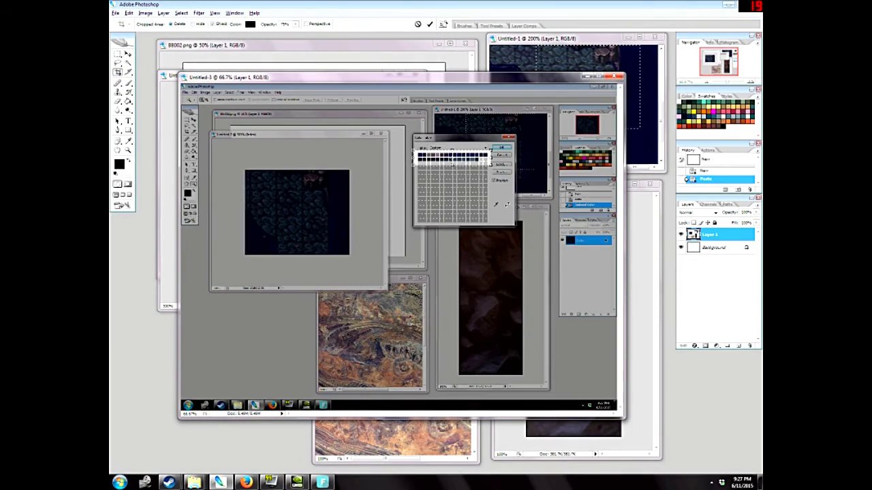
key(Return)
Enlarge the cropped swatch palette to 200%, fit its window around it, and place it below the Untitled-2 map crop.
click(127, 150)
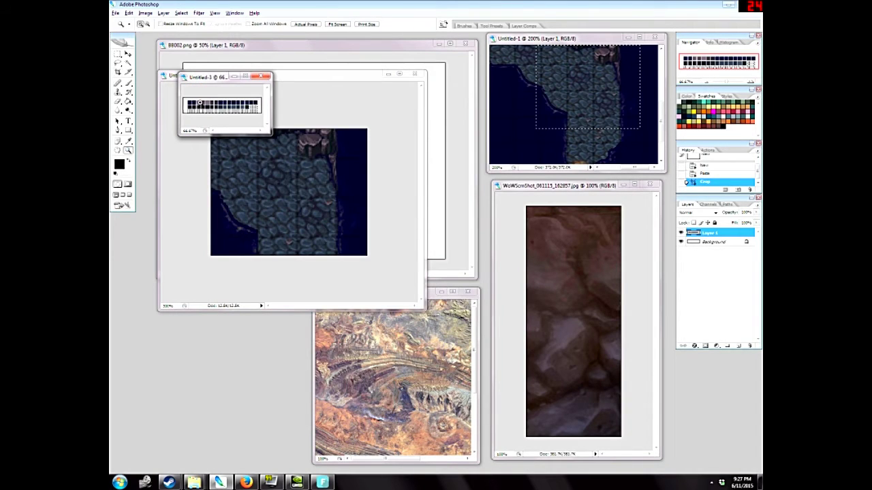
click(218, 109)
click(222, 109)
drag(271, 134, 436, 176)
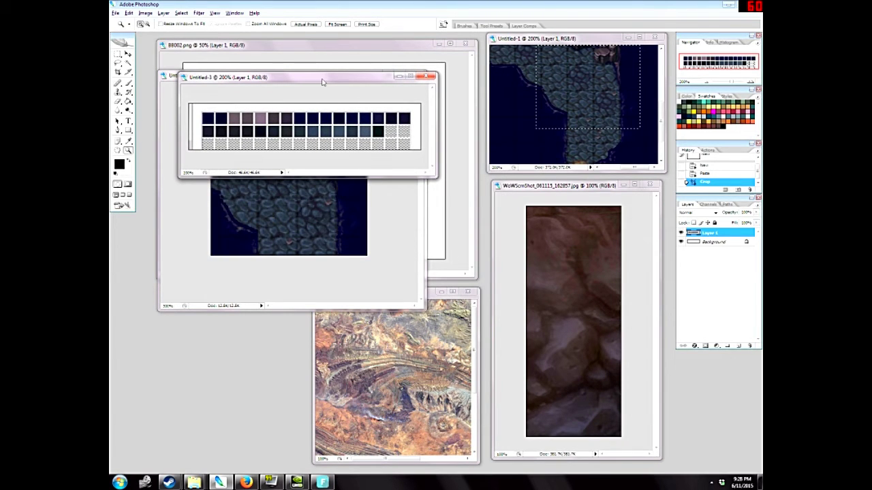
drag(322, 81, 251, 350)
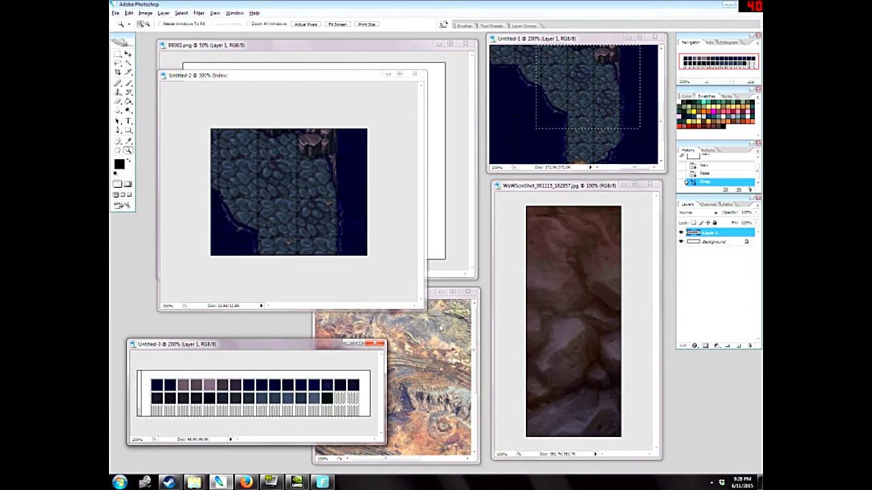
drag(379, 445, 387, 427)
drag(270, 354, 265, 371)
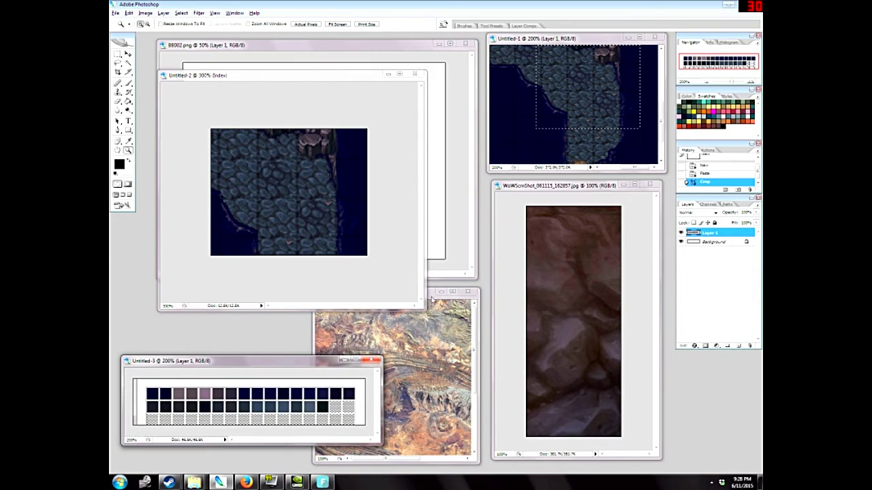
mouse_move(254, 78)
mouse_down()
mouse_move(264, 81)
mouse_move(249, 84)
mouse_up()
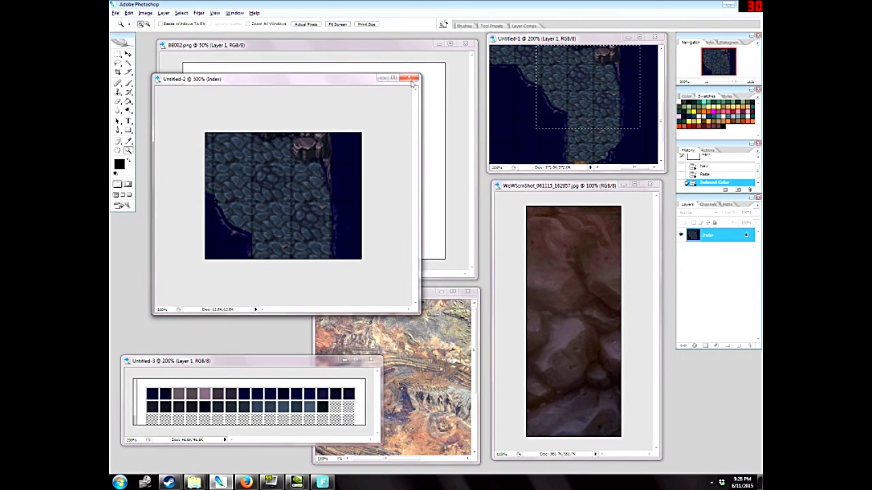
Close the indexed Untitled-2 map crop without saving and reposition the Untitled-3 palette and Untitled-1 map windows.
click(411, 78)
click(450, 179)
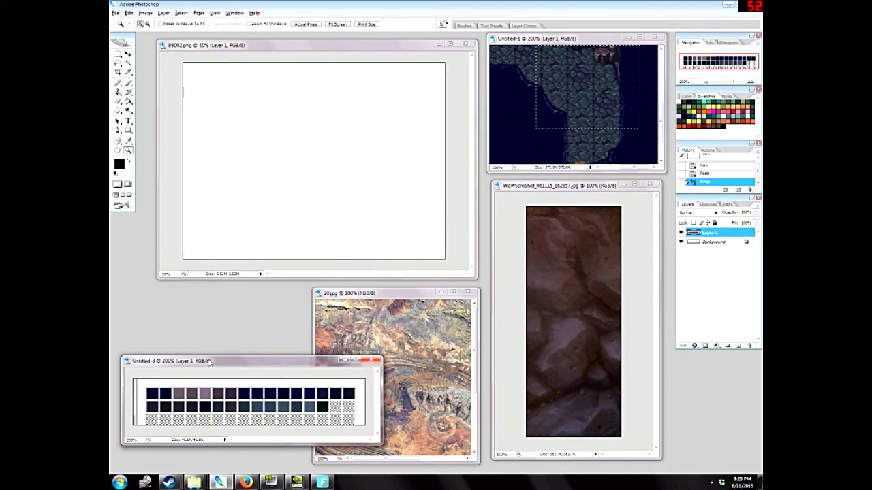
drag(206, 366, 218, 344)
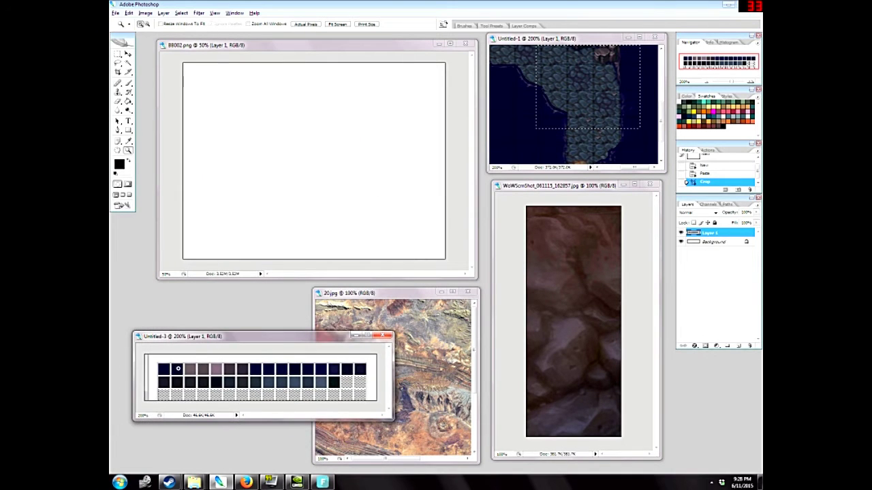
drag(544, 39, 547, 43)
drag(255, 341, 251, 354)
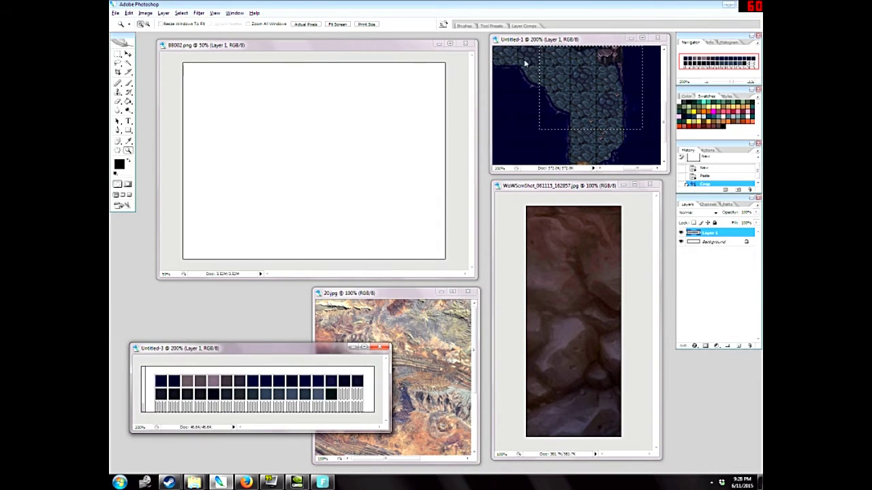
drag(533, 41, 533, 43)
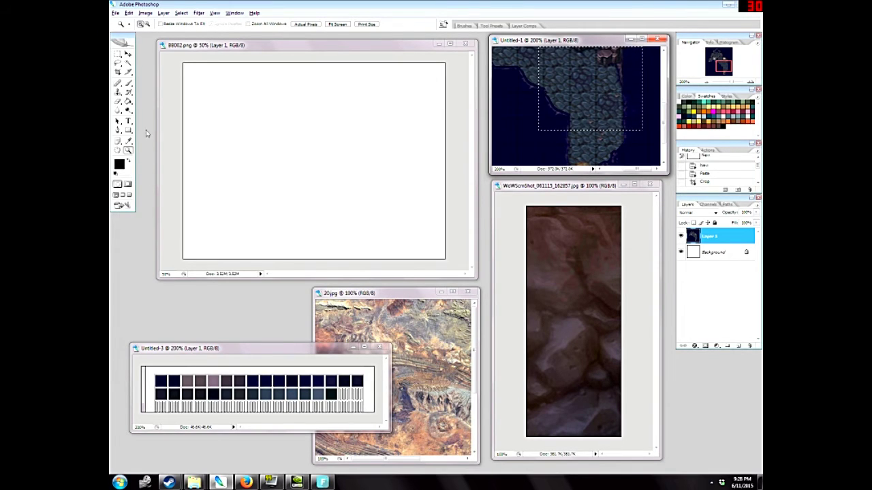
Add a new layer to the Untitled-3 palette document and set the Brush color to magenta.
click(128, 82)
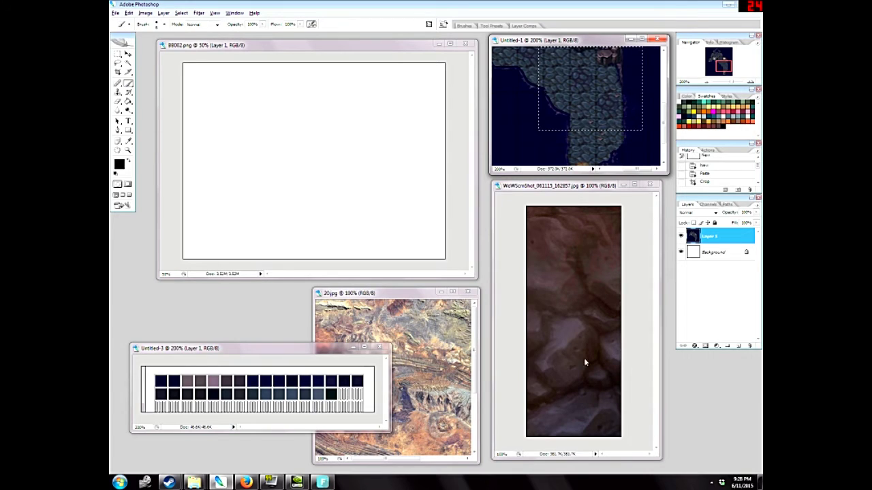
drag(284, 358, 281, 361)
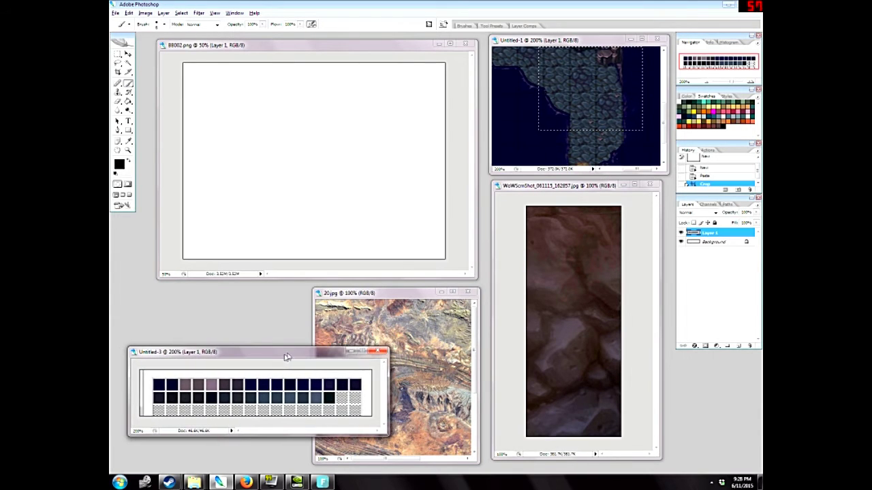
click(738, 346)
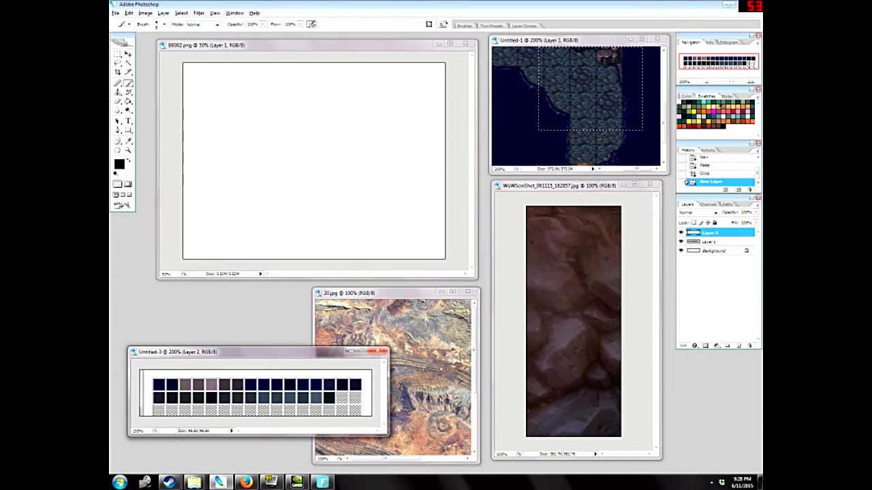
click(716, 107)
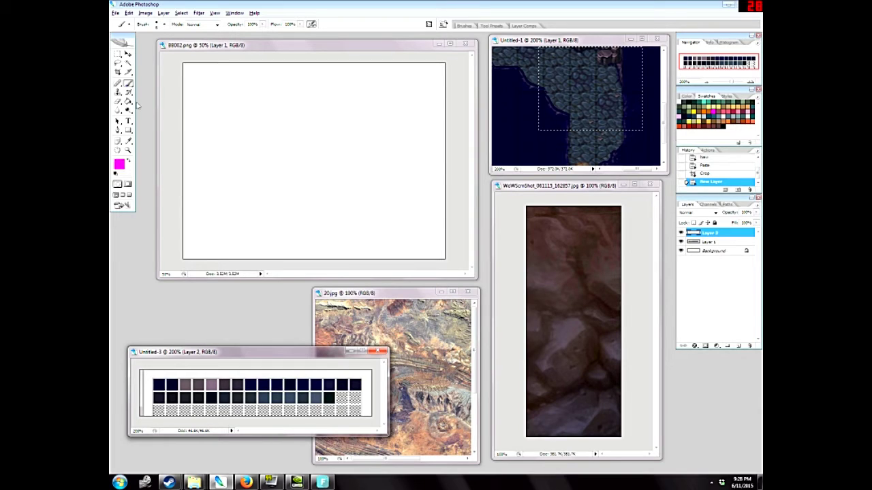
Circle the blue-grey swatches and the brown-purple swatches in magenta as temporary marks, undoing each circle.
mouse_move(340, 409)
mouse_down()
mouse_move(278, 413)
mouse_move(338, 383)
mouse_move(349, 404)
mouse_up()
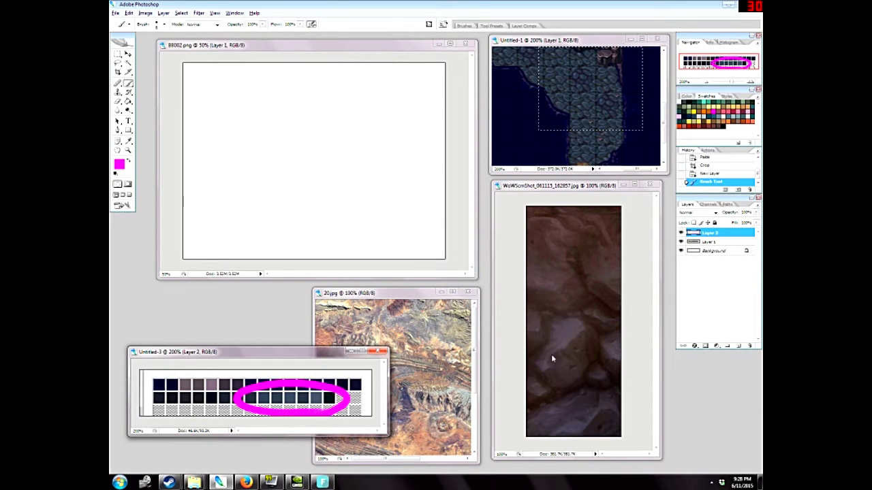
click(709, 174)
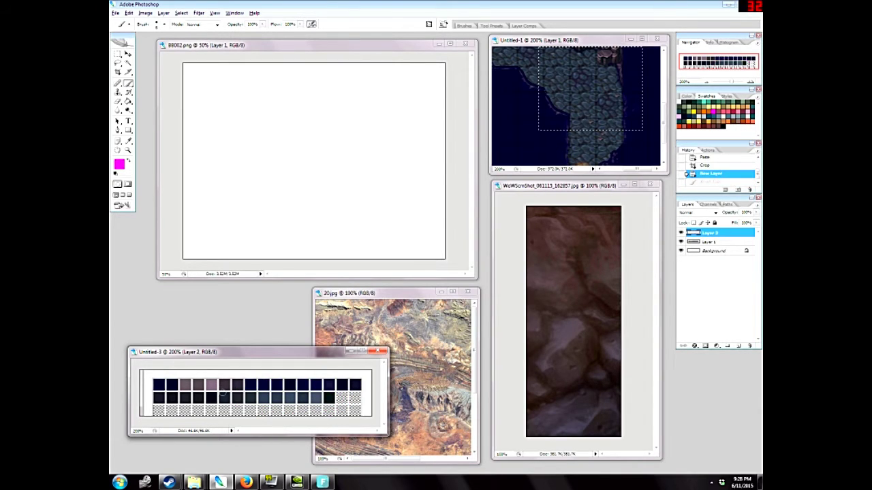
mouse_move(224, 395)
mouse_down()
mouse_move(170, 395)
mouse_move(267, 379)
mouse_move(204, 400)
mouse_up()
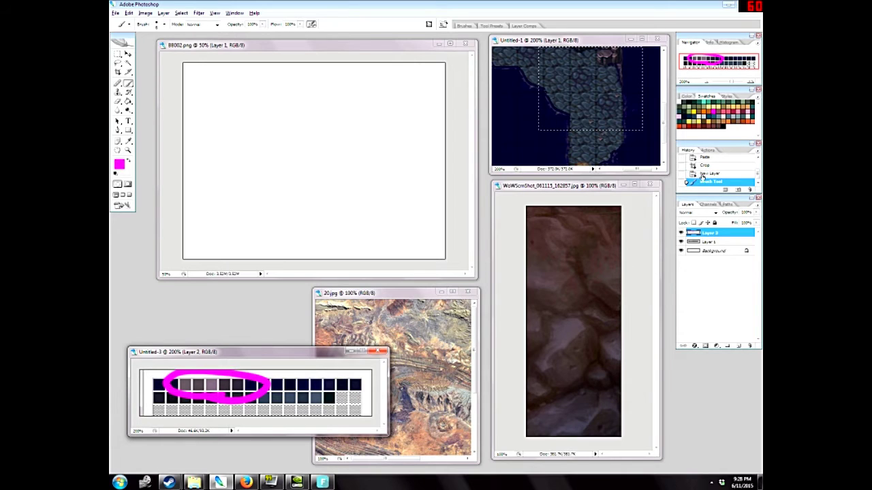
click(705, 174)
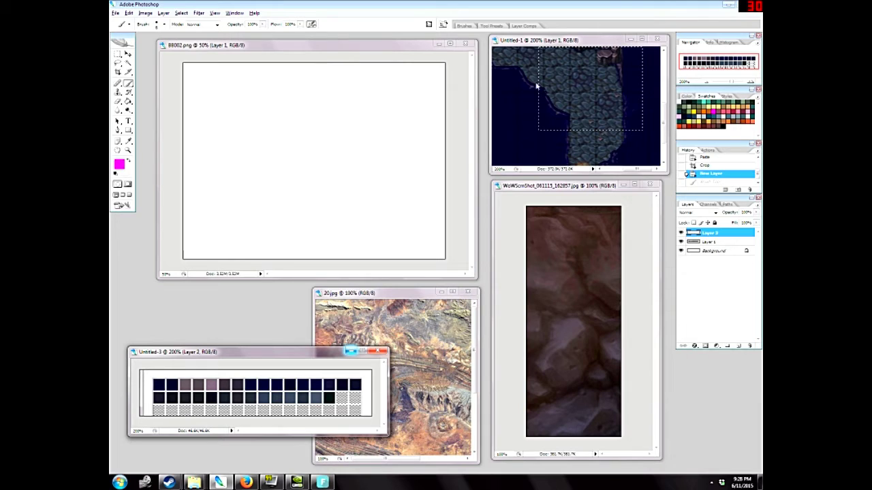
On a new layer in BB002.png, outline a wide rectangle across the lower part of the canvas in black.
click(257, 49)
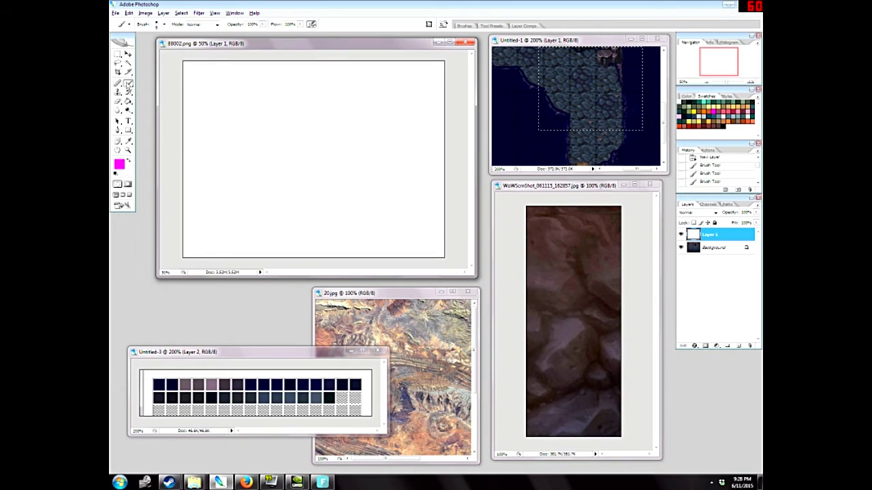
click(738, 347)
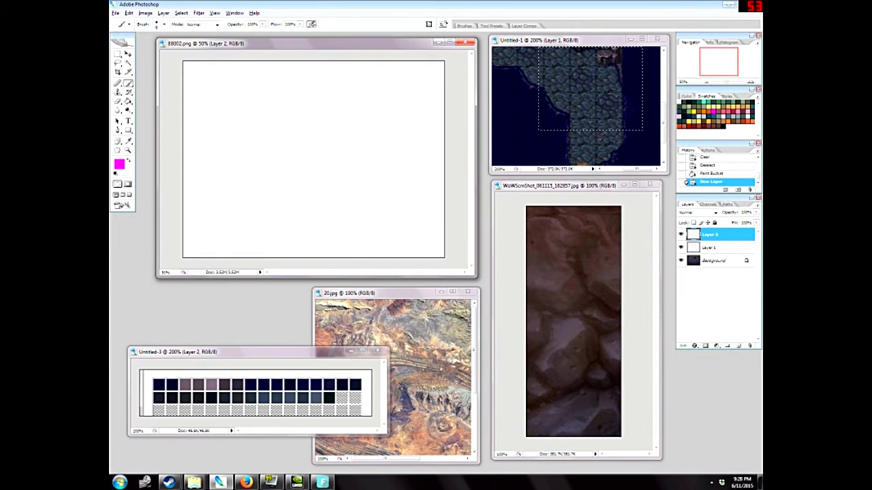
click(116, 174)
mouse_move(184, 254)
mouse_down()
mouse_move(186, 196)
mouse_move(440, 195)
mouse_move(444, 204)
mouse_move(443, 256)
mouse_move(190, 255)
mouse_up()
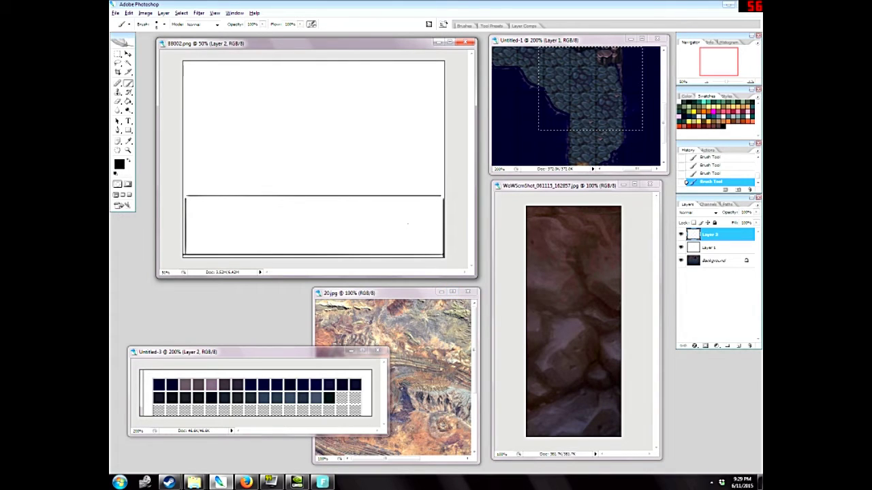
Sketch an irregular ground outline above the rectangle and draw two stick figures standing on it.
mouse_move(199, 195)
mouse_down()
mouse_move(252, 156)
mouse_move(334, 145)
mouse_move(388, 148)
mouse_move(430, 194)
mouse_up()
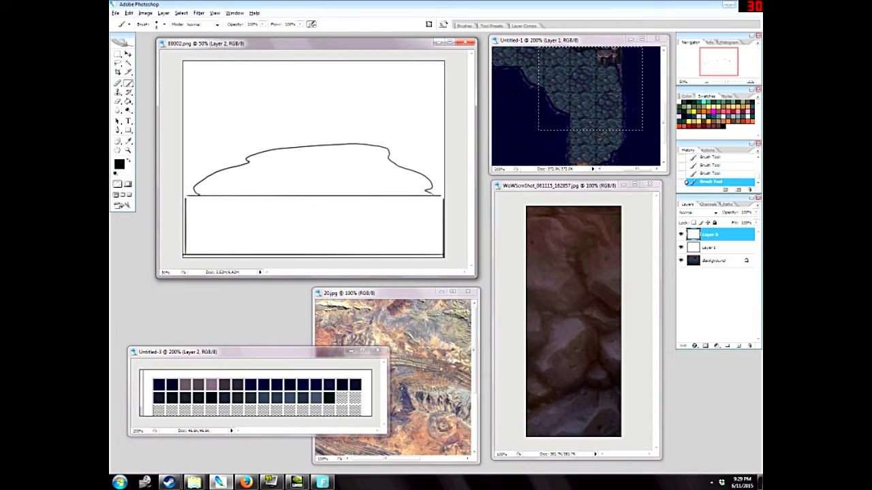
drag(346, 128, 350, 168)
mouse_move(290, 147)
mouse_down()
mouse_move(290, 186)
mouse_move(299, 157)
mouse_up()
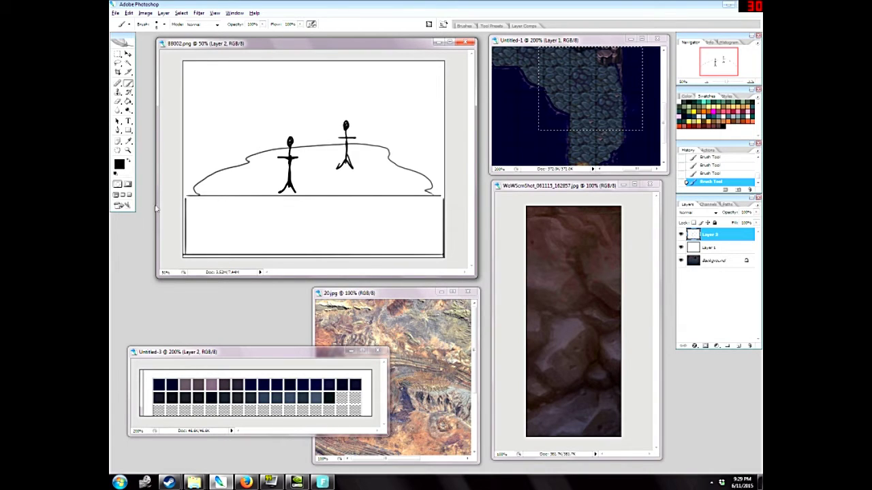
Scribble zigzag lines across the background area above the stick figures, and undo them.
mouse_move(423, 117)
mouse_down()
mouse_move(359, 66)
mouse_move(299, 63)
mouse_move(251, 66)
mouse_move(245, 117)
mouse_move(186, 117)
mouse_up()
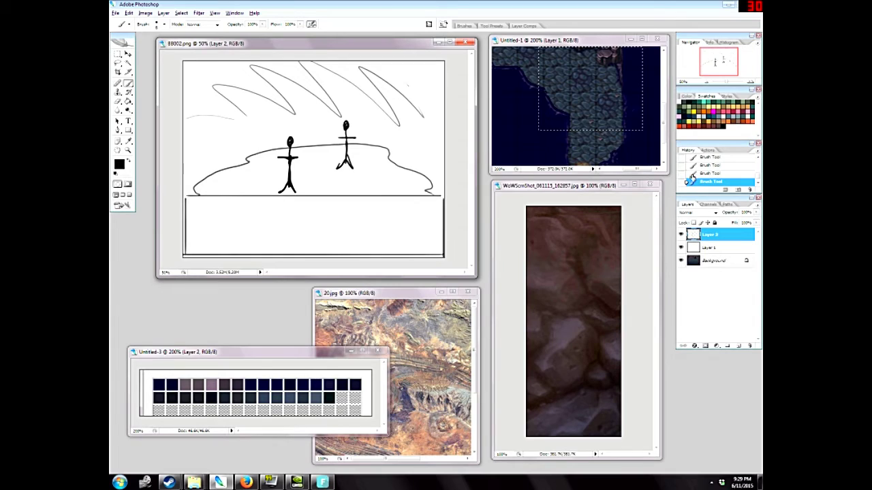
key(ctrl+alt+z)
key(ctrl+alt+z)
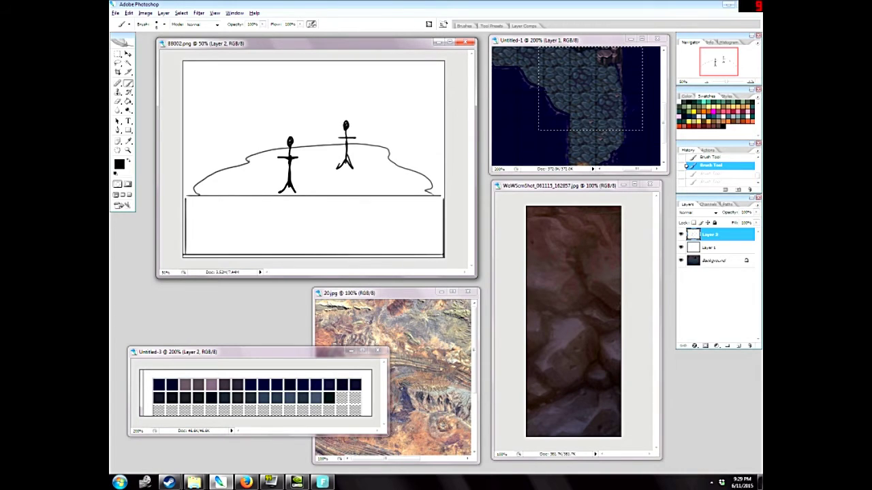
Sketch pointed rocks on both sides of the ground and a tall, hatched cave opening behind the farther figure.
mouse_move(249, 160)
mouse_down()
mouse_move(217, 128)
mouse_move(208, 176)
mouse_up()
mouse_move(242, 119)
mouse_down()
mouse_move(262, 112)
mouse_move(269, 143)
mouse_up()
mouse_move(388, 154)
mouse_down()
mouse_move(402, 129)
mouse_move(419, 135)
mouse_move(431, 175)
mouse_up()
mouse_move(368, 169)
mouse_down()
mouse_move(389, 165)
mouse_move(326, 178)
mouse_up()
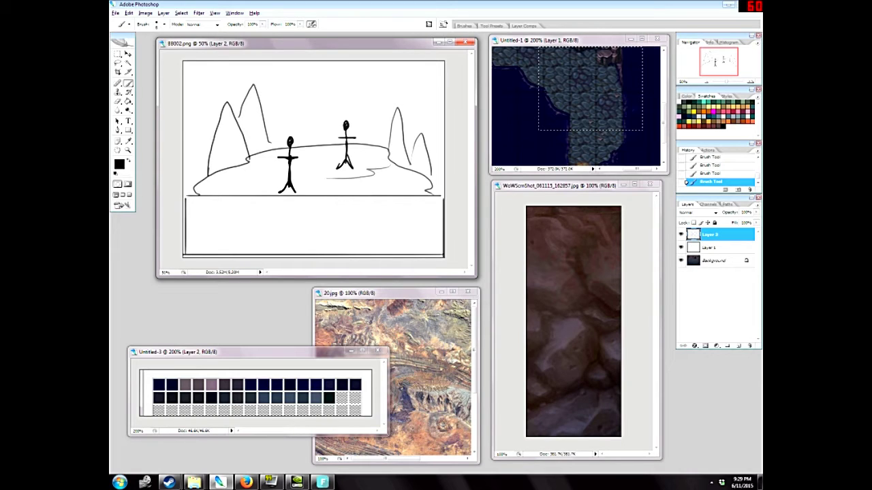
mouse_move(326, 120)
mouse_down()
mouse_move(347, 66)
mouse_move(365, 139)
mouse_up()
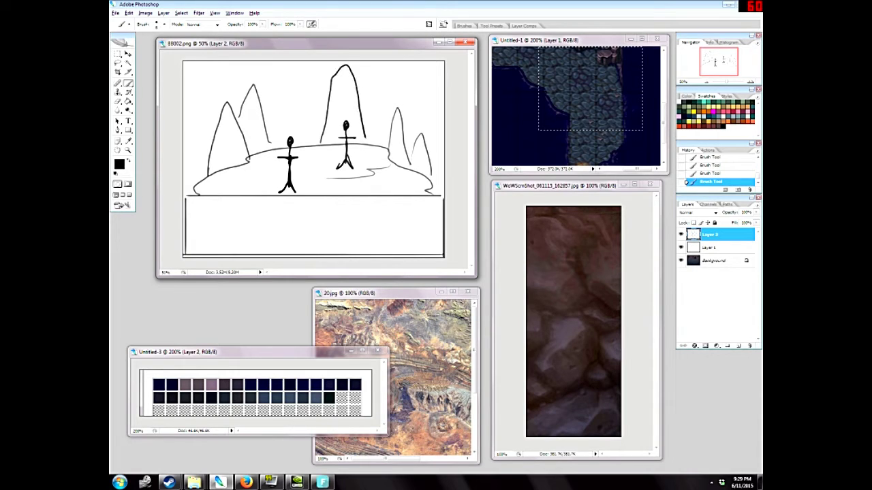
mouse_move(346, 68)
mouse_down()
mouse_move(355, 94)
mouse_move(334, 102)
mouse_move(358, 109)
mouse_move(333, 121)
mouse_move(351, 132)
mouse_up()
Hide the sketch and white layers of BB002.png to view the painted cave background, and show both layers again.
click(680, 235)
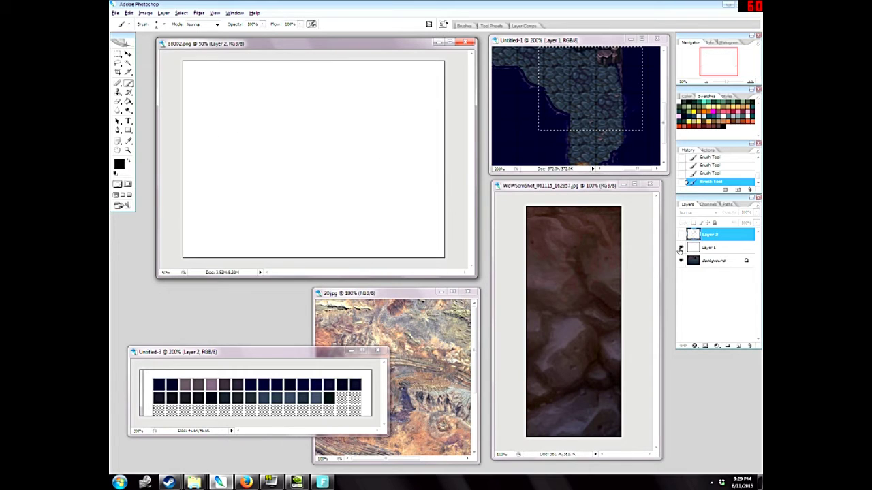
click(681, 248)
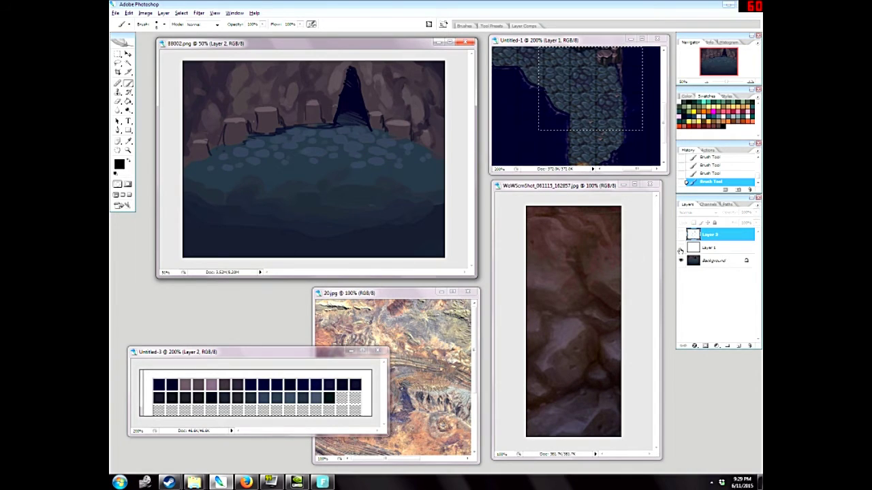
click(680, 248)
click(679, 235)
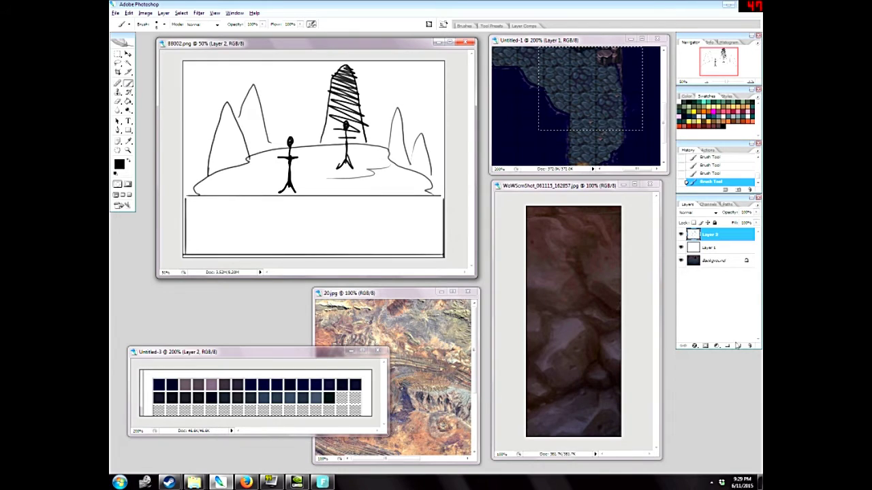
Add a new layer above the sketch in BB002.png and select a wide, flat slanted brush tip from the presets.
click(739, 345)
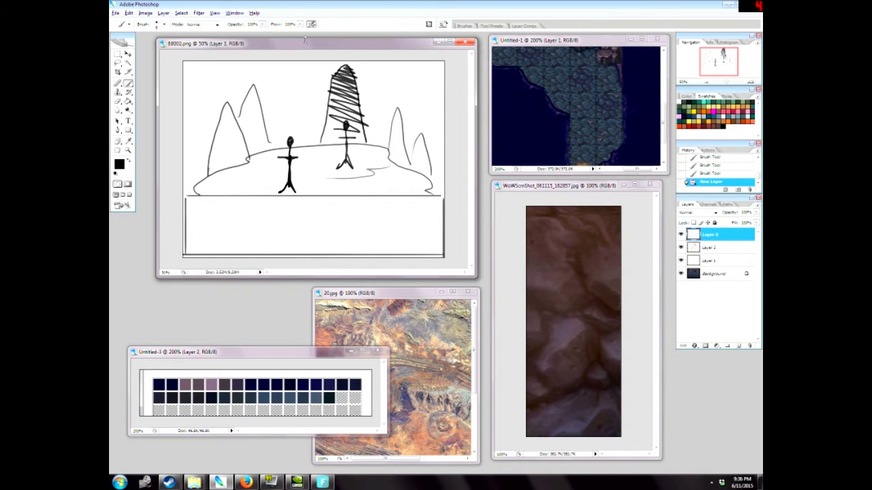
drag(354, 43, 354, 42)
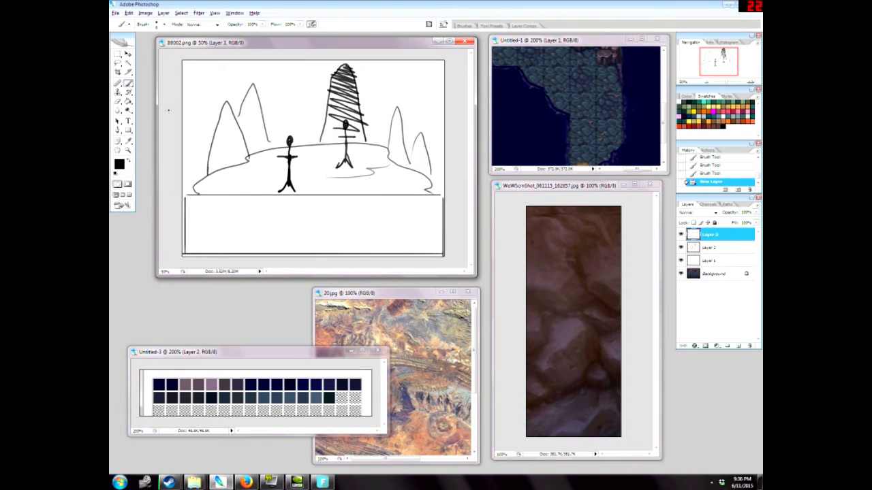
right_click(320, 141)
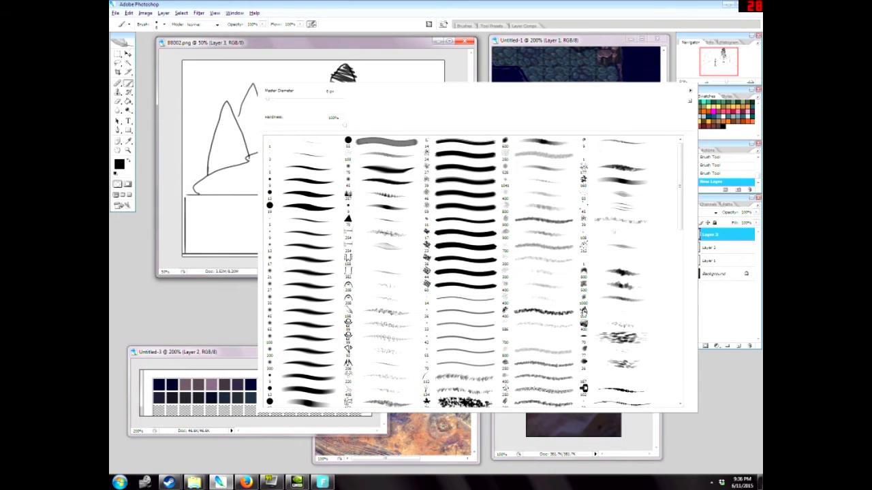
drag(679, 218, 687, 389)
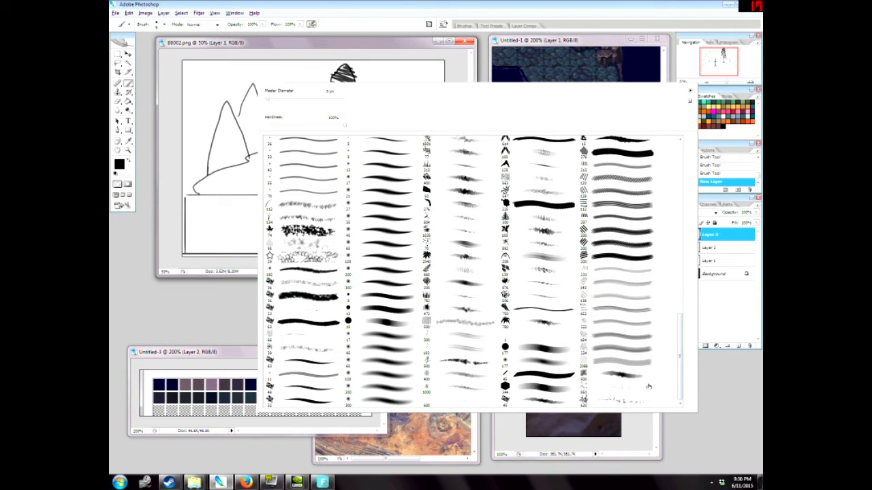
click(524, 376)
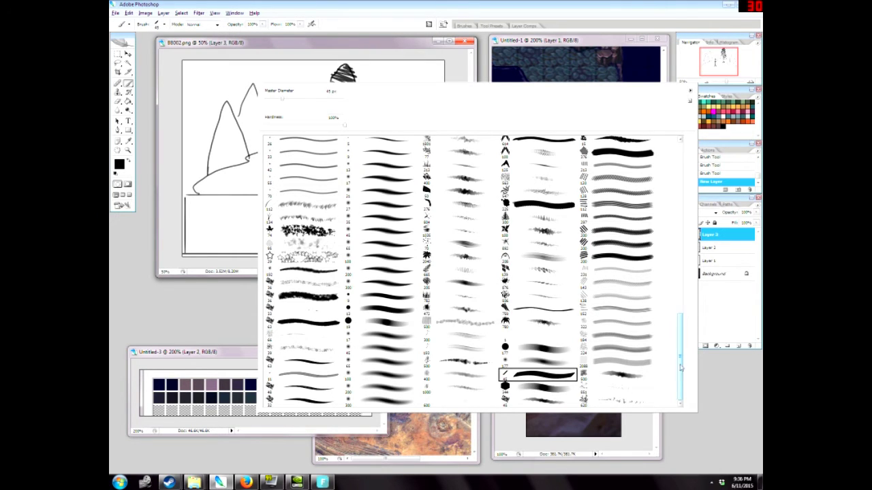
drag(681, 368, 680, 285)
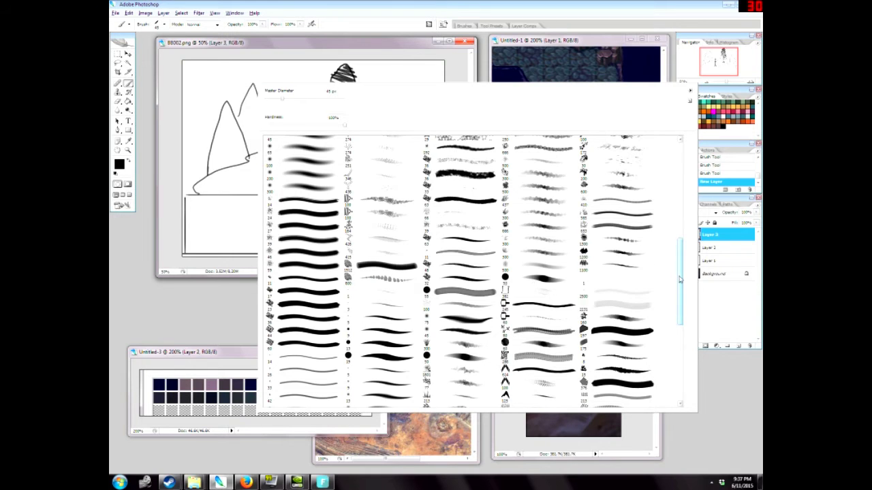
drag(679, 279, 679, 282)
click(528, 276)
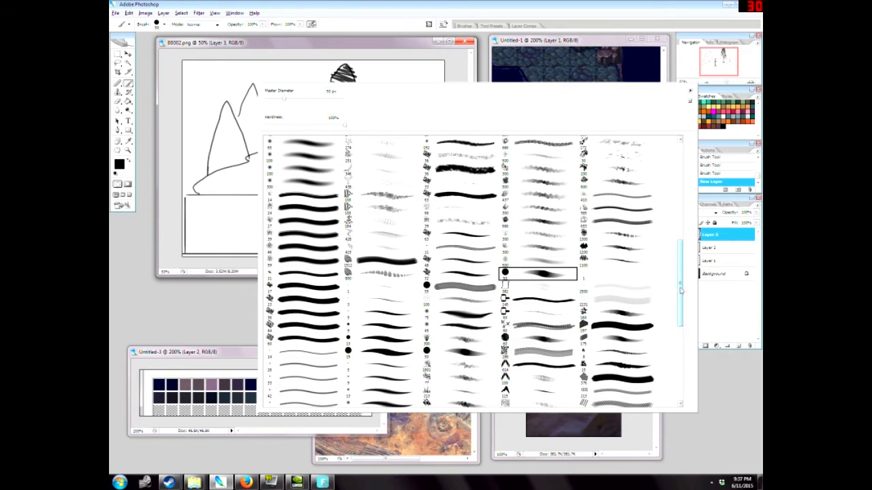
drag(678, 275, 679, 351)
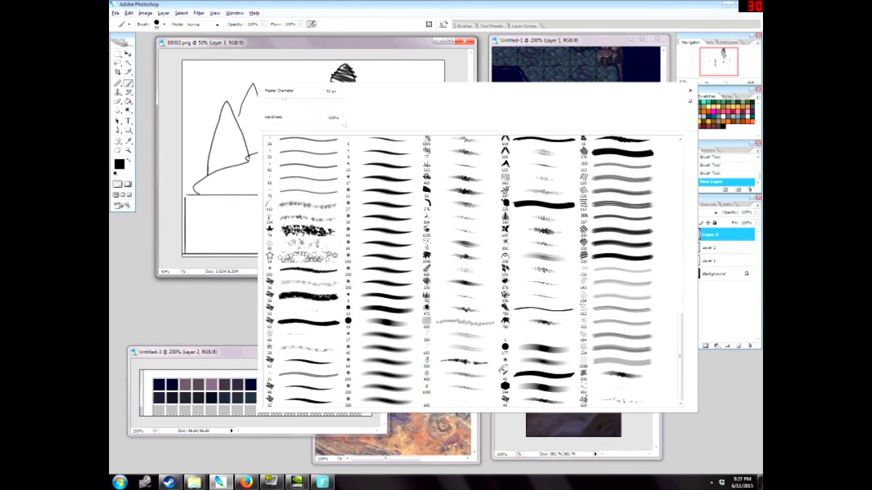
click(505, 310)
Test the flat brush with a black patch over the rocks beside the cave opening, and undo it.
drag(284, 44, 286, 45)
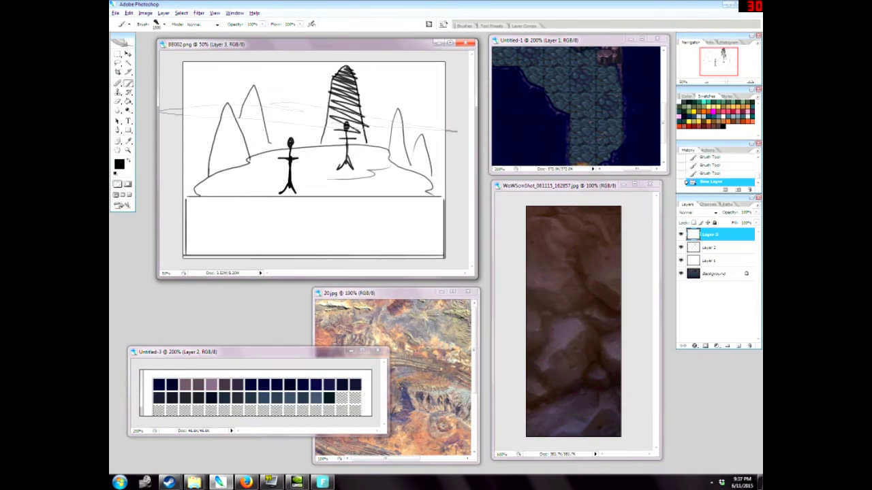
mouse_move(242, 85)
mouse_down()
mouse_move(281, 83)
mouse_move(248, 116)
mouse_move(198, 126)
mouse_up()
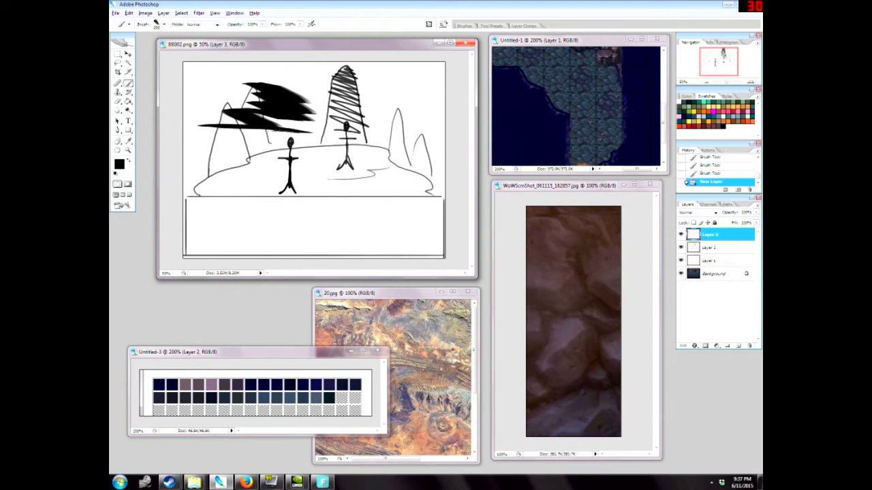
key(ctrl+z)
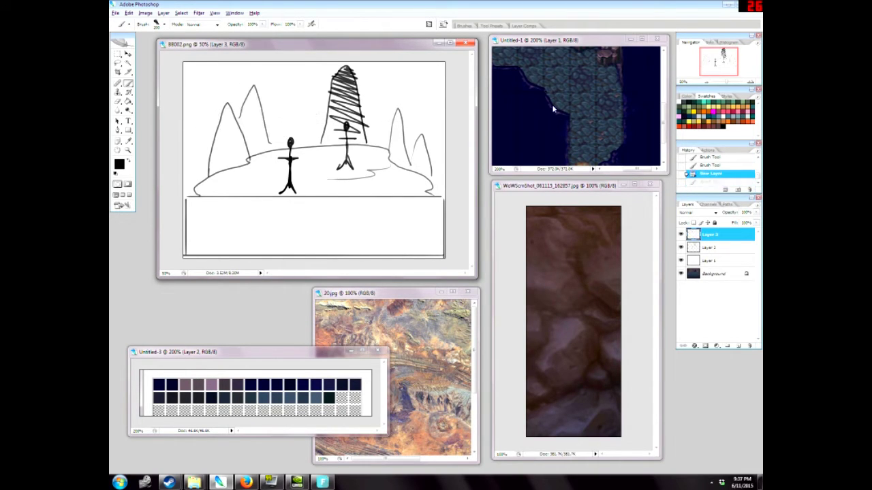
Fill the cave wall area above the curved ground with the dark purple-brown sampled from the tile map's rocks.
alt+click(606, 55)
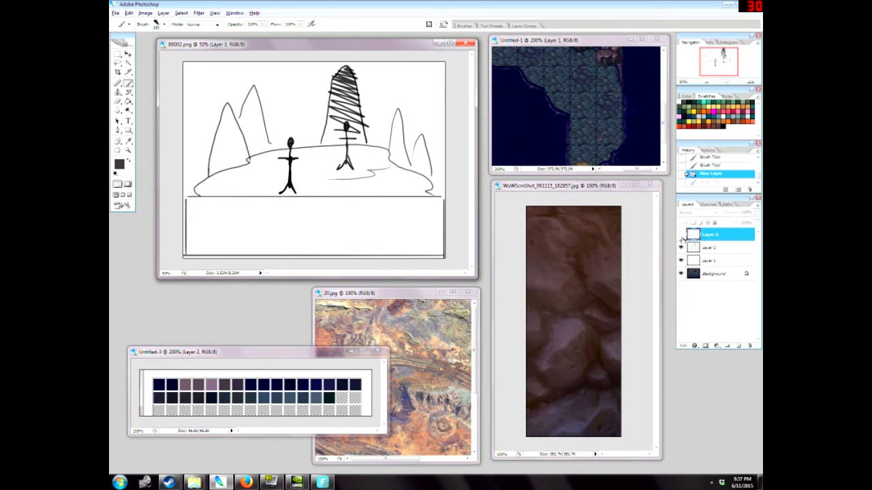
mouse_move(446, 66)
mouse_down()
mouse_move(417, 163)
mouse_move(395, 68)
mouse_move(344, 143)
mouse_move(294, 68)
mouse_move(248, 102)
mouse_move(205, 102)
mouse_move(187, 171)
mouse_move(350, 137)
mouse_move(430, 183)
mouse_move(208, 154)
mouse_move(279, 146)
mouse_up()
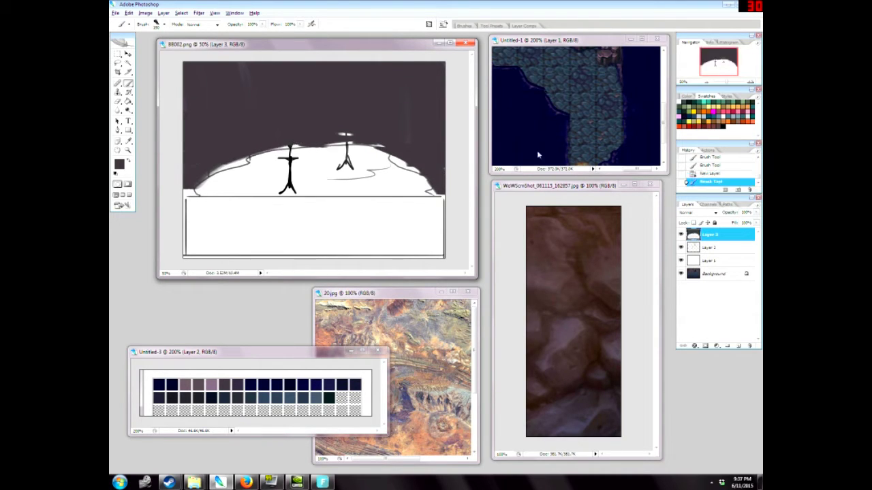
mouse_move(435, 196)
mouse_down()
mouse_move(408, 171)
mouse_move(351, 152)
mouse_up()
Block in the cave ground with broad, flat strokes of the blue-teal sampled from the tile map floor.
alt+click(585, 101)
mouse_move(405, 177)
mouse_down()
mouse_move(329, 155)
mouse_move(197, 185)
mouse_move(334, 145)
mouse_move(419, 183)
mouse_move(429, 215)
mouse_move(422, 253)
mouse_move(354, 247)
mouse_move(315, 255)
mouse_move(256, 195)
mouse_move(259, 249)
mouse_move(187, 205)
mouse_move(194, 225)
mouse_move(186, 256)
mouse_move(218, 215)
mouse_move(261, 259)
mouse_move(293, 236)
mouse_move(339, 252)
mouse_move(435, 258)
mouse_up()
mouse_move(286, 203)
mouse_down()
mouse_move(250, 216)
mouse_move(194, 186)
mouse_move(271, 151)
mouse_move(340, 146)
mouse_move(425, 174)
mouse_move(407, 174)
mouse_up()
mouse_move(361, 156)
mouse_down()
mouse_move(286, 150)
mouse_move(279, 141)
mouse_move(408, 160)
mouse_move(415, 170)
mouse_up()
mouse_move(271, 165)
mouse_down()
mouse_move(217, 166)
mouse_move(297, 182)
mouse_move(282, 189)
mouse_move(402, 195)
mouse_move(207, 197)
mouse_move(443, 197)
mouse_move(380, 182)
mouse_move(409, 174)
mouse_move(340, 170)
mouse_up()
Break up the ground with horizontal streaks in the slate blue and dark teal sampled from the painting.
alt+click(420, 171)
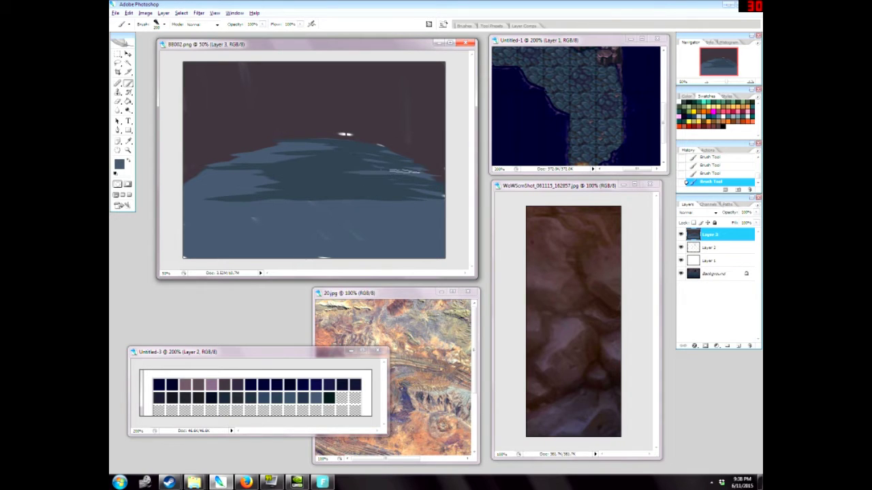
mouse_move(404, 171)
mouse_down()
mouse_move(336, 168)
mouse_move(320, 157)
mouse_move(351, 156)
mouse_move(310, 178)
mouse_move(416, 190)
mouse_move(202, 198)
mouse_up()
alt+click(266, 198)
mouse_move(266, 198)
mouse_down()
mouse_move(385, 200)
mouse_move(340, 213)
mouse_move(280, 211)
mouse_move(378, 211)
mouse_move(213, 220)
mouse_move(296, 217)
mouse_move(382, 226)
mouse_move(286, 225)
mouse_move(346, 229)
mouse_move(306, 234)
mouse_move(379, 235)
mouse_up()
mouse_move(274, 174)
mouse_down()
mouse_move(318, 171)
mouse_move(225, 168)
mouse_move(352, 155)
mouse_move(346, 144)
mouse_up()
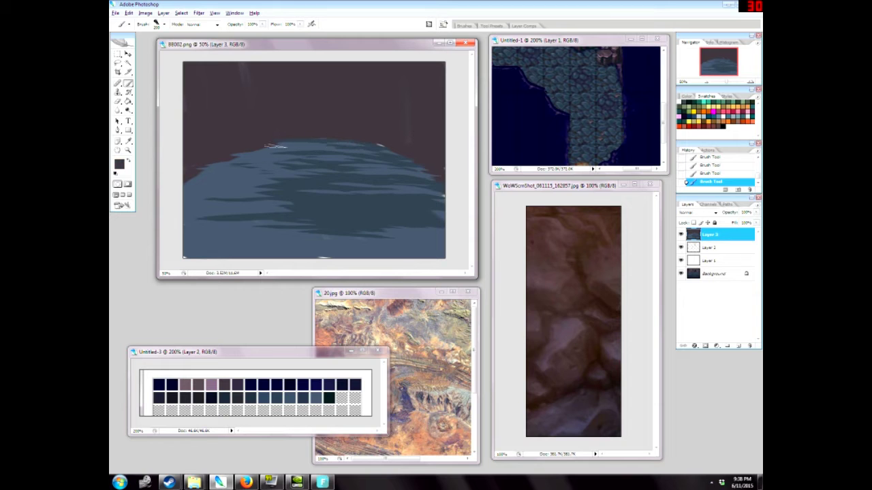
Switch to a hard round brush tip from the presets and enlarge it.
right_click(300, 145)
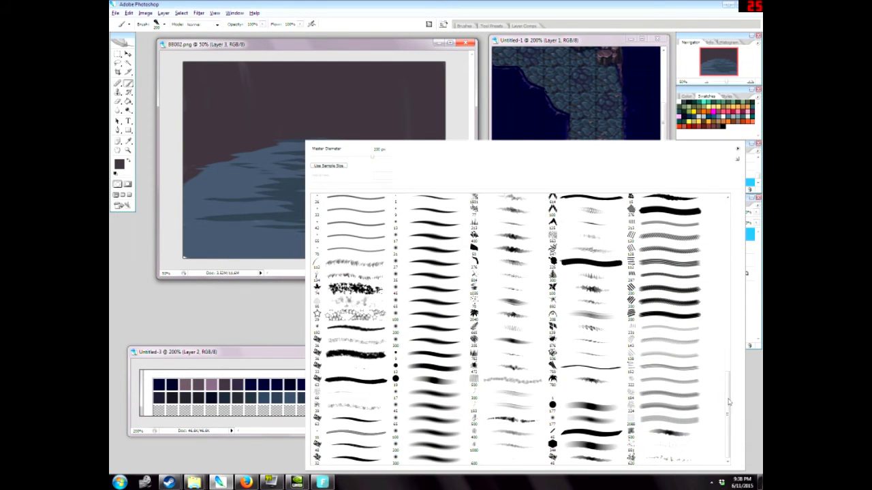
drag(728, 402, 718, 343)
click(585, 282)
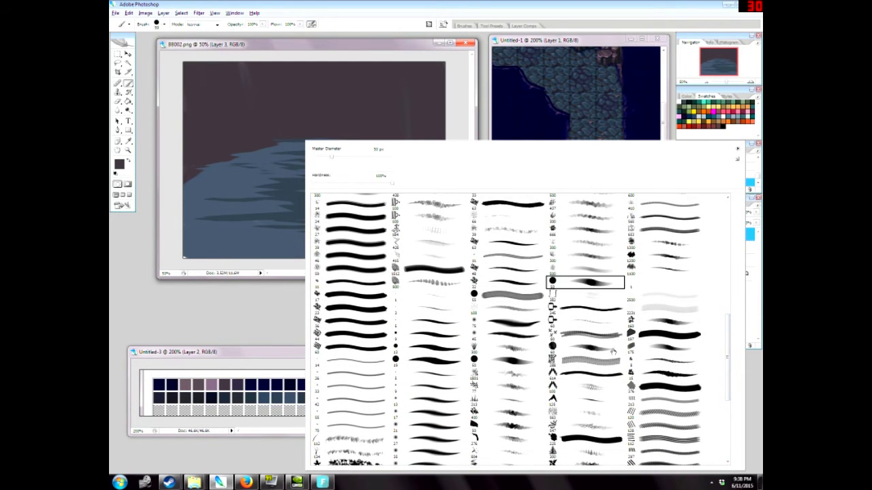
click(285, 56)
key(])
key(])
key(])
key(])
key(])
key(])
key(])
key(])
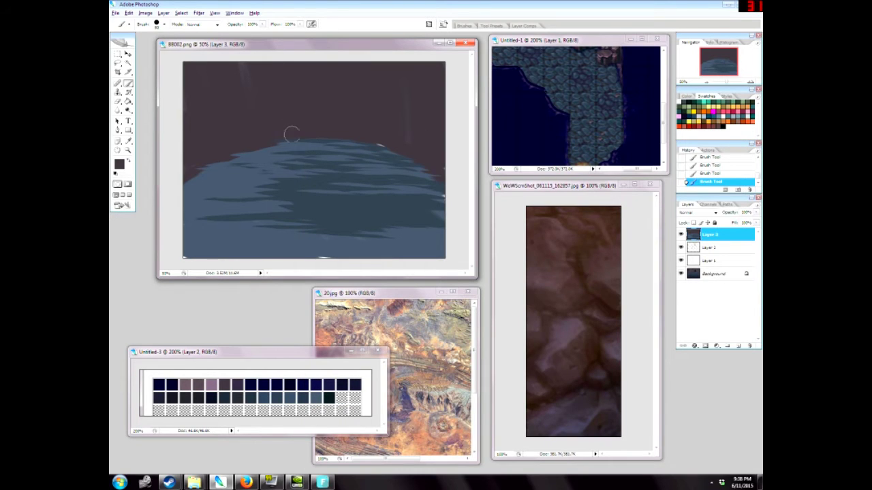
Dab rounded rock patches on the wall at both sides of the ground in mauve sampled from the tile map's rocks.
alt+click(294, 144)
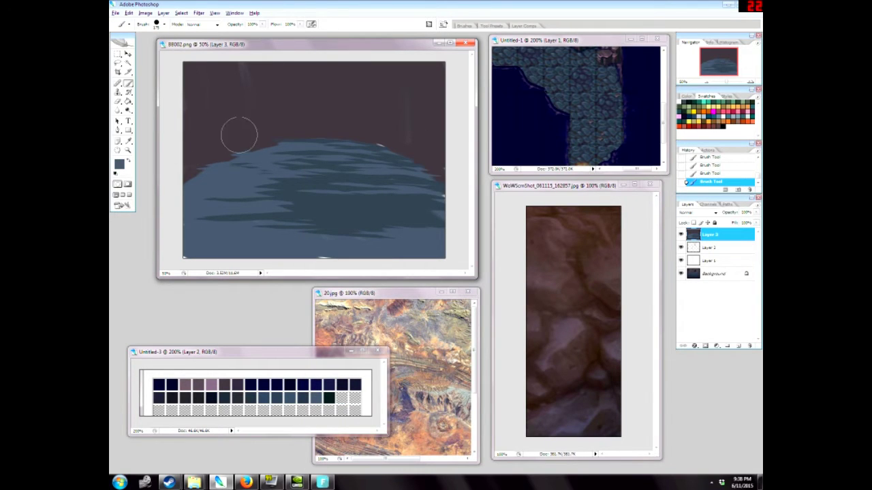
alt+click(610, 57)
drag(408, 132, 429, 136)
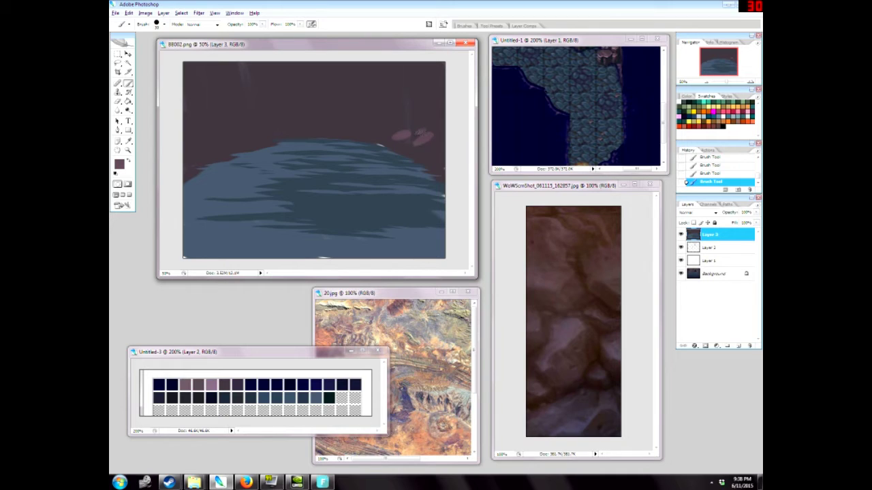
mouse_move(261, 133)
mouse_down()
mouse_move(241, 141)
mouse_move(213, 122)
mouse_up()
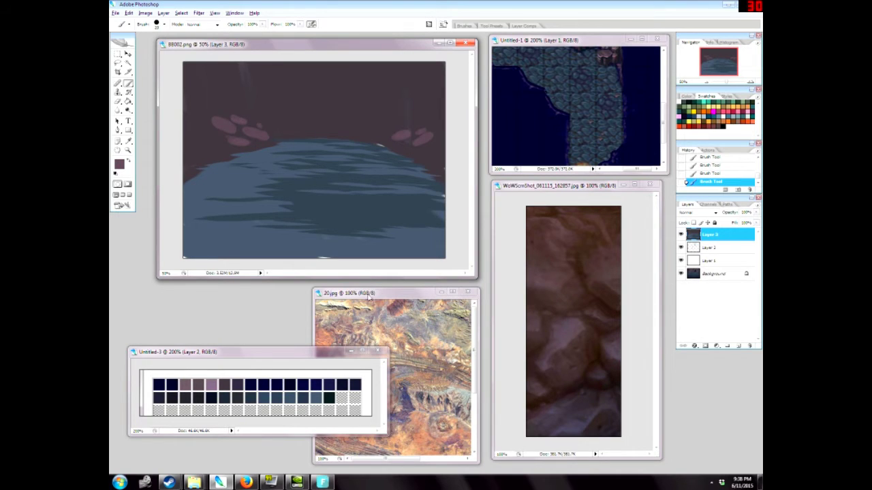
Outline the tall, pointed cave opening behind the ground with thin black lines.
alt+click(427, 160)
click(115, 173)
mouse_move(334, 134)
mouse_down()
mouse_move(361, 73)
mouse_move(383, 146)
mouse_up()
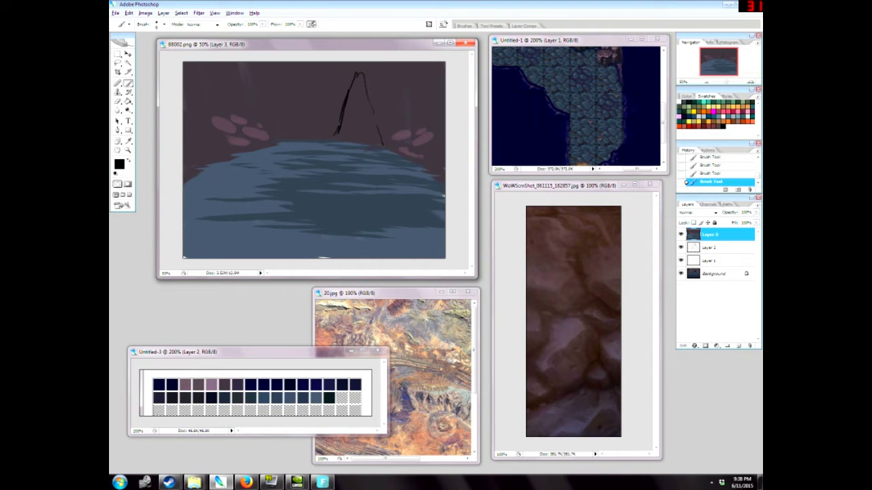
drag(349, 81, 325, 135)
Bring the Untitled-3 palette in front of 20.jpg, and fill the cave opening and its base in BB002.png with palette navy.
drag(333, 299, 338, 298)
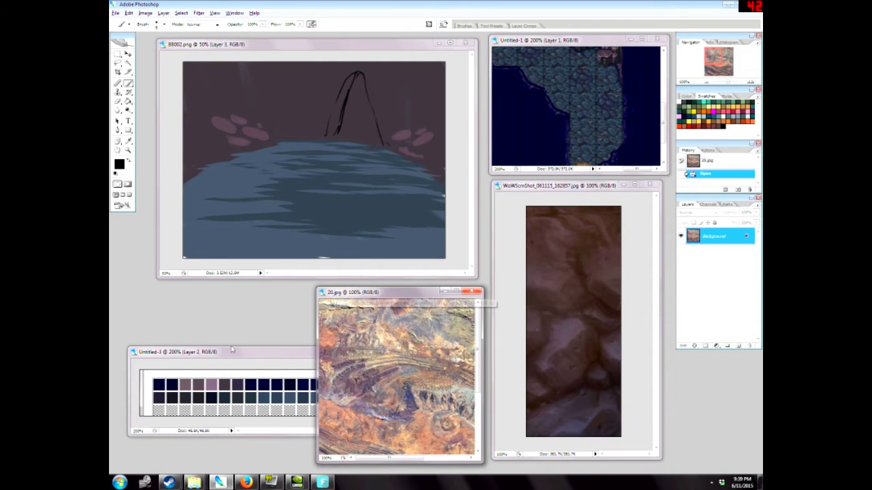
click(233, 351)
drag(302, 48, 303, 50)
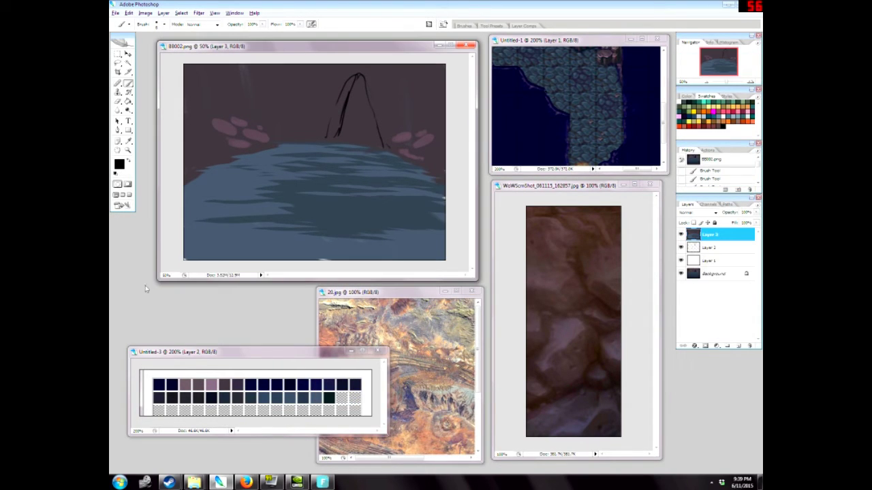
alt+click(305, 384)
key(])
mouse_move(361, 111)
mouse_down()
mouse_move(364, 133)
mouse_move(355, 102)
mouse_move(366, 143)
mouse_move(286, 143)
mouse_move(347, 144)
mouse_move(323, 146)
mouse_move(385, 153)
mouse_move(300, 154)
mouse_move(416, 167)
mouse_move(337, 124)
mouse_up()
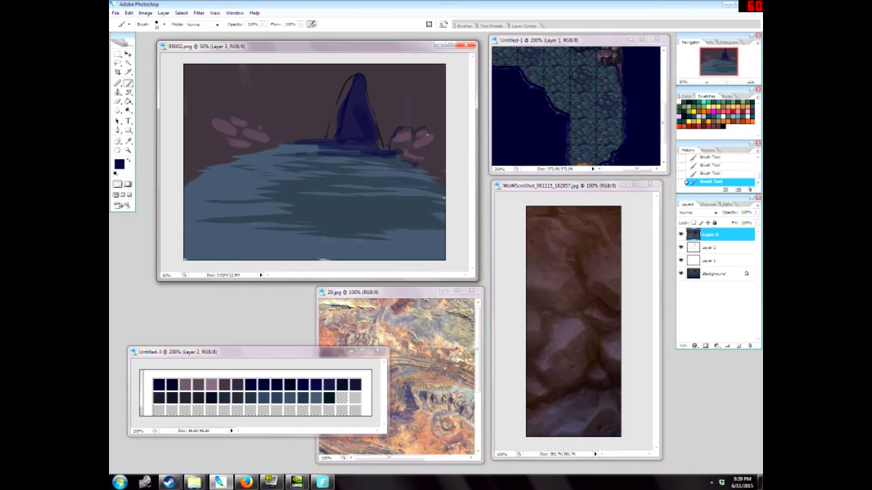
Surround the rocks beside the cave opening with dark navy shading and block in a taller rock above them.
drag(428, 134, 442, 152)
alt+click(402, 136)
alt+click(400, 128)
drag(414, 110, 442, 144)
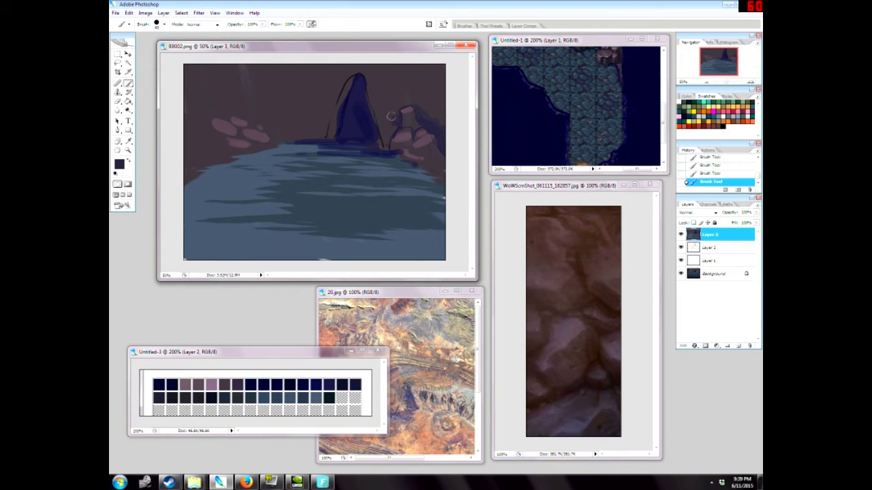
drag(389, 123, 391, 130)
click(438, 119)
Paint mauve side faces on the rocks beside the cave opening with a smaller brush, working at 100% zoom.
click(129, 150)
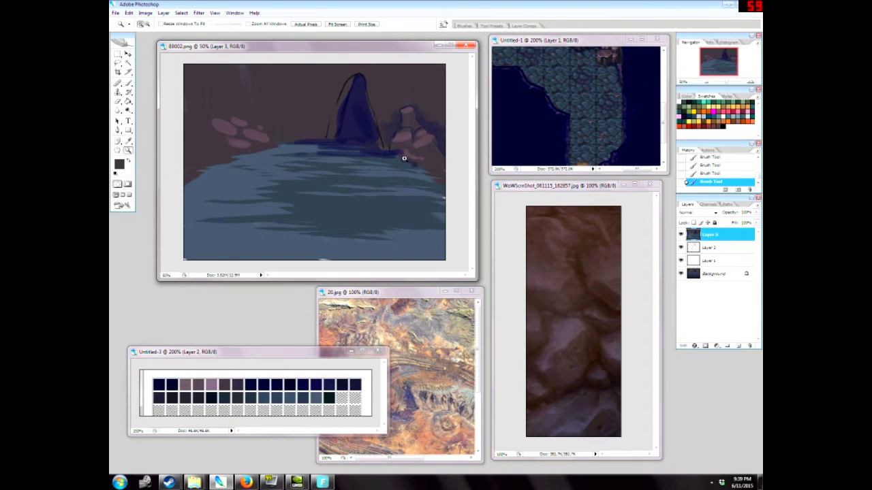
click(401, 167)
click(399, 167)
key(space)
drag(396, 136, 329, 173)
drag(395, 210, 334, 181)
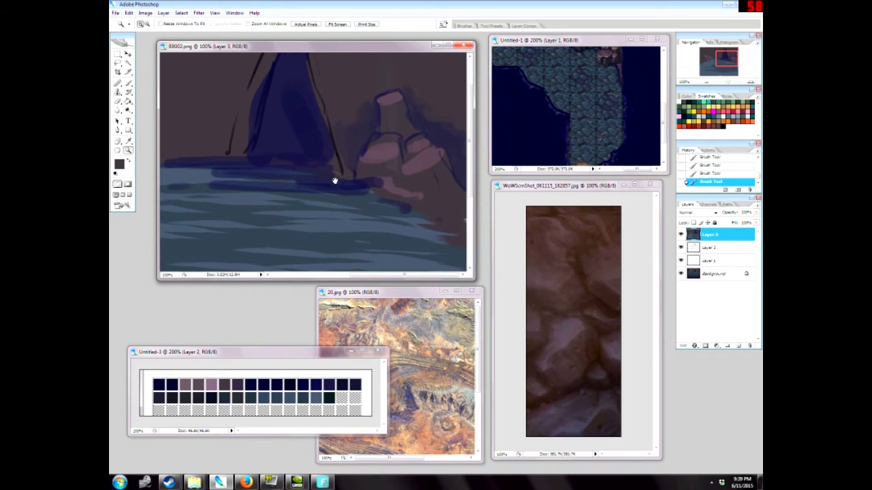
key(b)
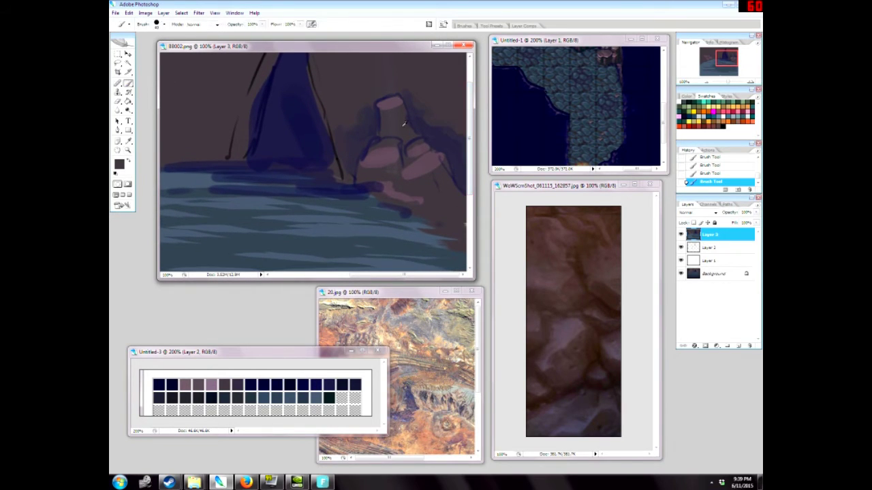
key(bracketleft)
key(bracketleft)
drag(359, 175, 365, 162)
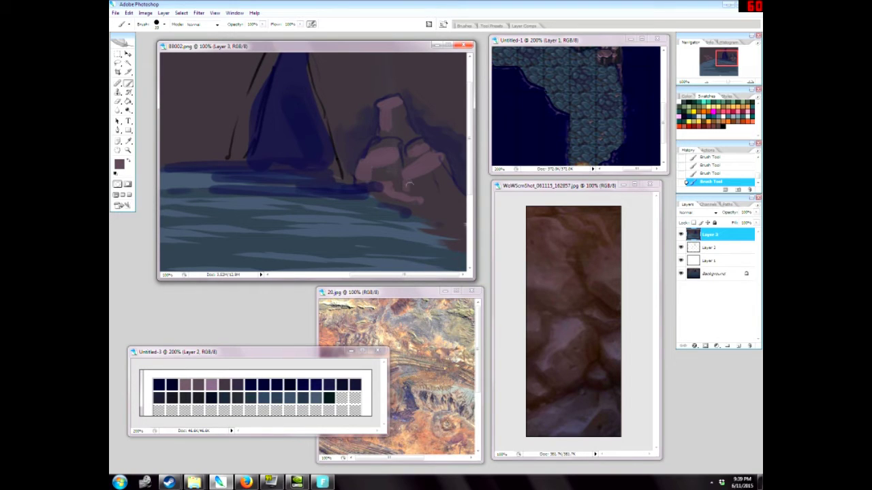
drag(437, 183, 444, 213)
Darken the gaps and shadow sides between the rocks using dark purple and navy tones sampled from the painting.
alt+click(441, 180)
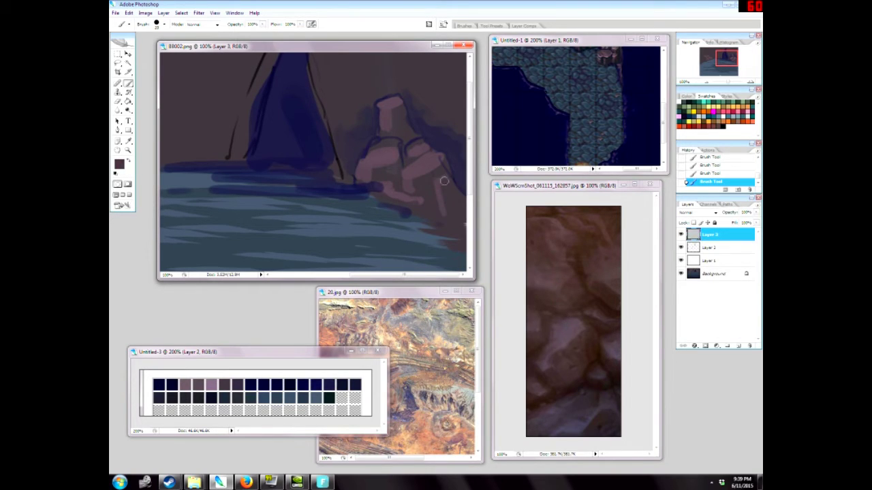
alt+click(448, 170)
mouse_move(450, 167)
mouse_down()
mouse_move(430, 179)
mouse_move(437, 210)
mouse_up()
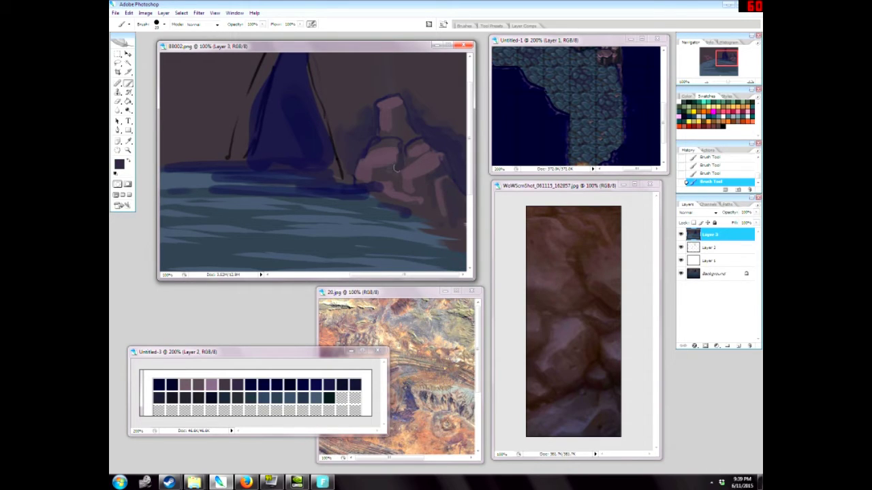
drag(397, 112, 399, 124)
Refine the edges of the tall rock and the rocks below it with a finer brush and sampled rock and shadow colors.
key(bracketleft)
key(bracketleft)
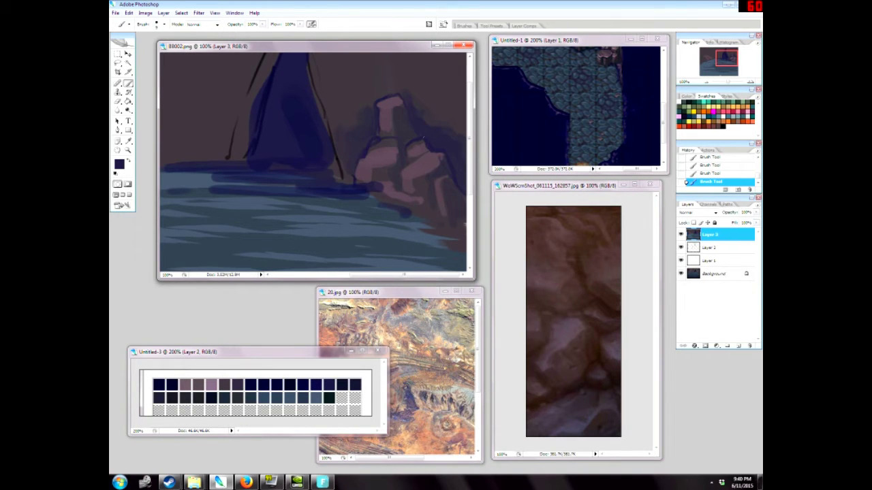
alt+click(380, 141)
alt+click(380, 142)
alt+click(376, 143)
alt+click(392, 103)
alt+click(406, 160)
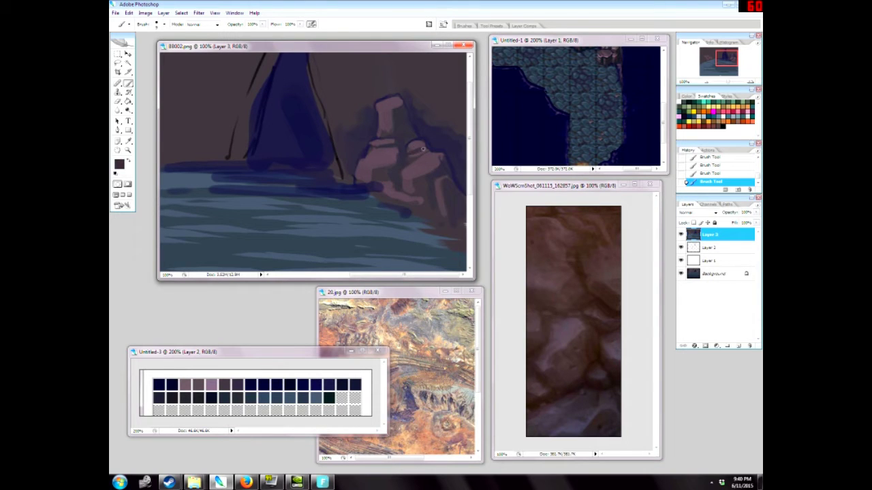
Pick a lighter pinkish mauve and paint highlights on the top faces and edges of the rocks.
drag(531, 188, 528, 192)
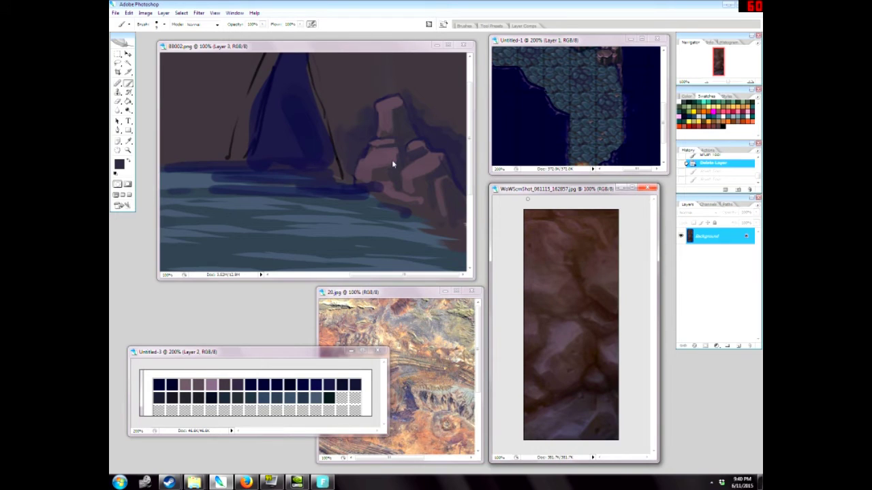
alt+click(385, 109)
click(119, 164)
click(343, 144)
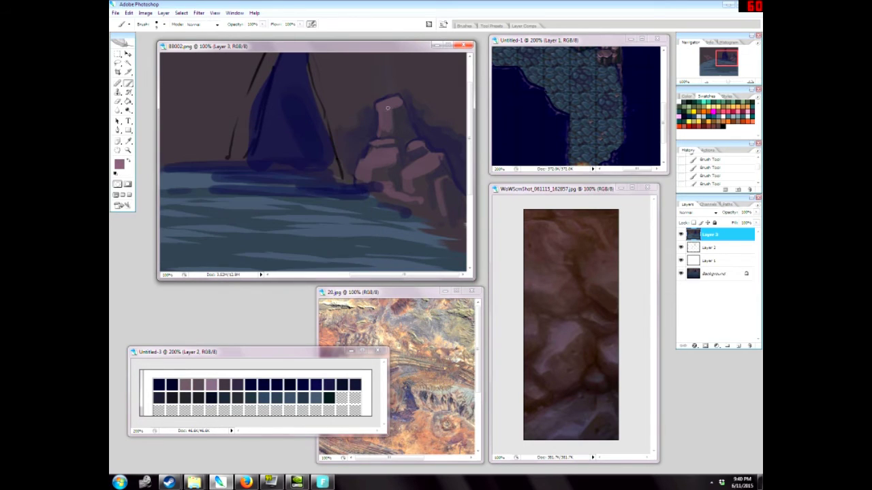
click(396, 106)
mouse_move(420, 145)
mouse_down()
mouse_move(413, 175)
mouse_move(439, 166)
mouse_move(404, 178)
mouse_move(445, 179)
mouse_move(369, 163)
mouse_move(395, 161)
mouse_move(366, 166)
mouse_up()
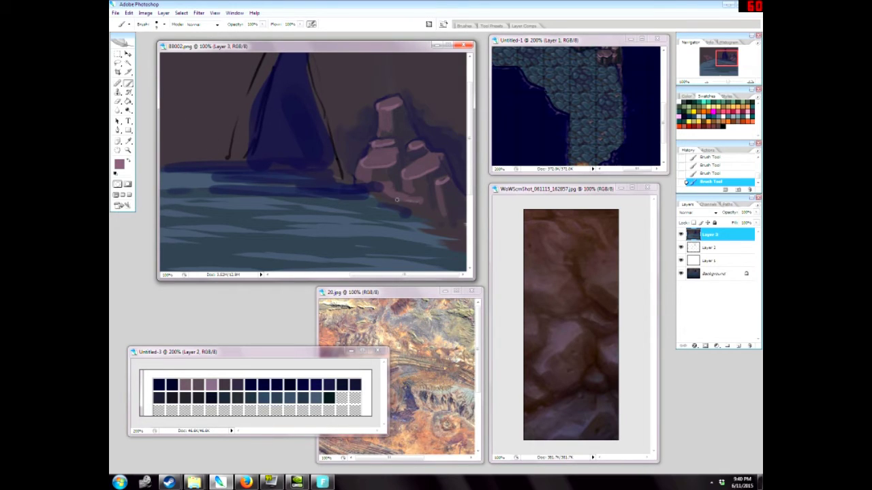
Reshape the lowest rocks near the cave ground with sampled mauve and shadow colors.
alt+click(379, 184)
alt+click(393, 178)
alt+click(408, 190)
alt+click(386, 175)
alt+click(346, 154)
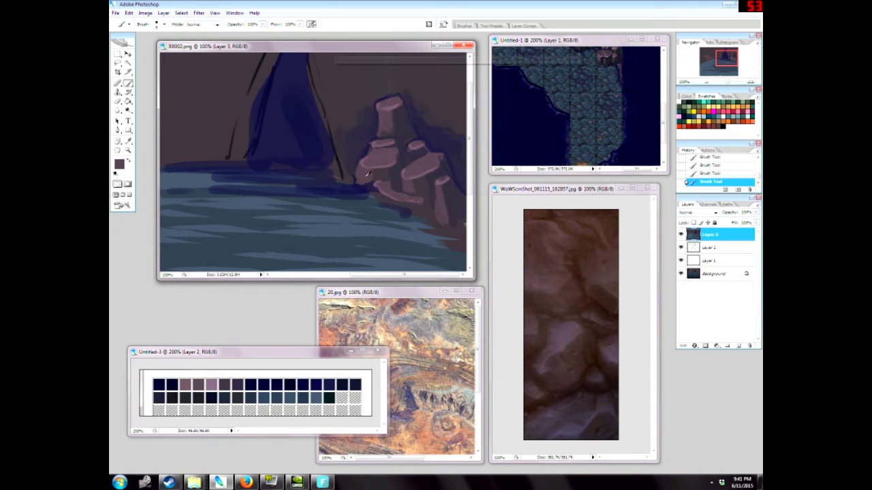
Blend the rock faces and clean up their contours by repeatedly sampling neighboring light and dark tones.
alt+click(390, 159)
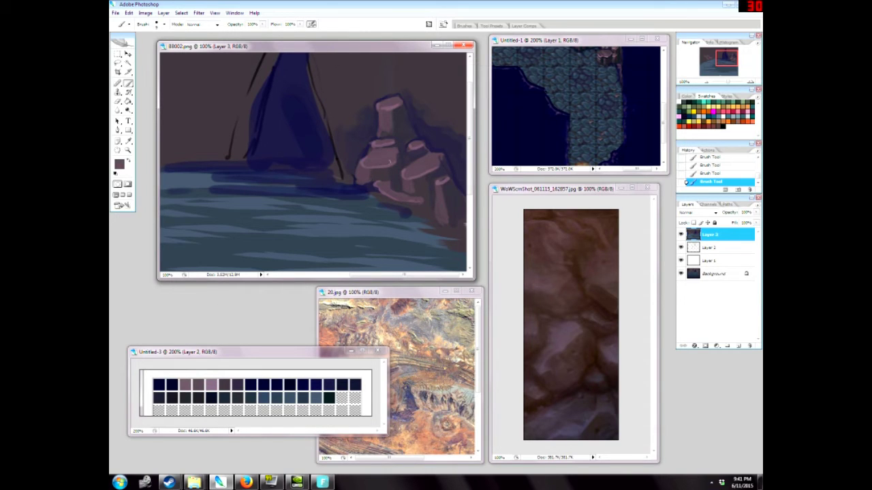
alt+click(393, 144)
alt+click(422, 128)
alt+click(444, 167)
alt+click(407, 165)
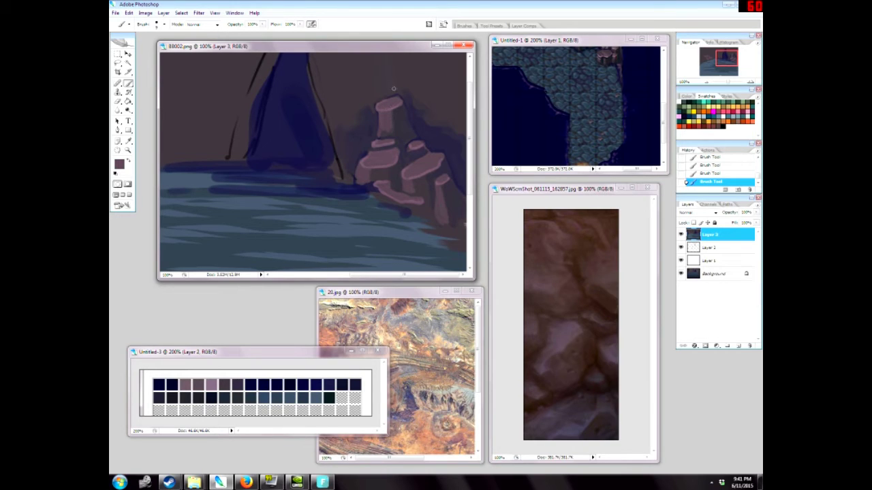
alt+click(378, 109)
alt+click(389, 147)
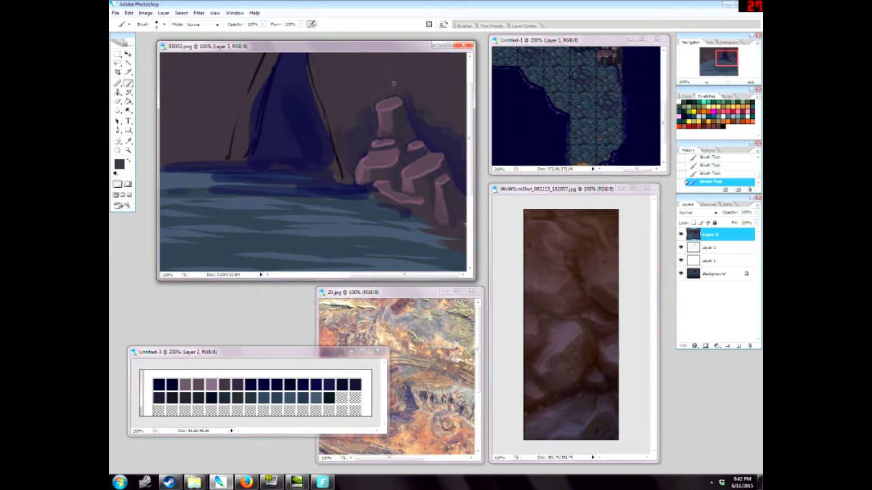
Soften the navy shading on the wall around the tall rock with a larger brush and sampled wall colors.
drag(393, 65, 393, 104)
key(bracketright)
key(bracketright)
key(bracketright)
key(bracketright)
key(bracketright)
key(bracketright)
key(bracketright)
key(bracketright)
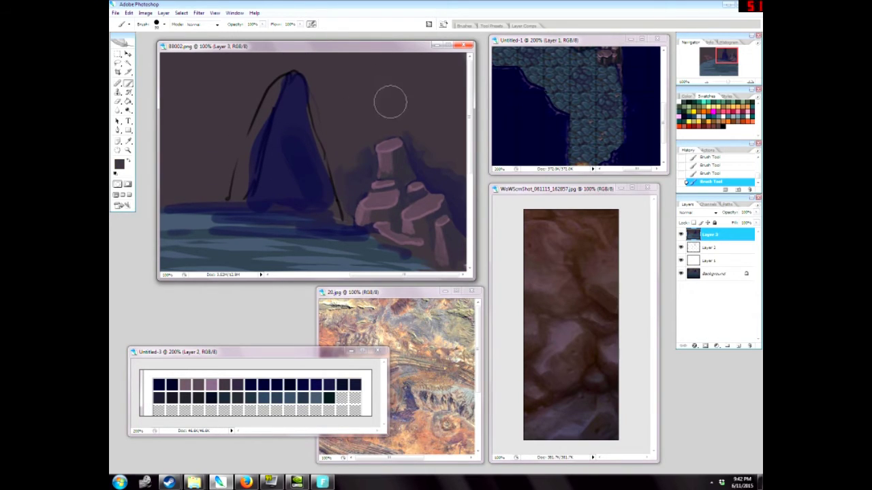
key(bracketleft)
key(bracketleft)
alt+click(410, 134)
mouse_move(409, 144)
mouse_down()
mouse_move(438, 161)
mouse_move(445, 150)
mouse_move(451, 166)
mouse_move(464, 156)
mouse_move(422, 133)
mouse_up()
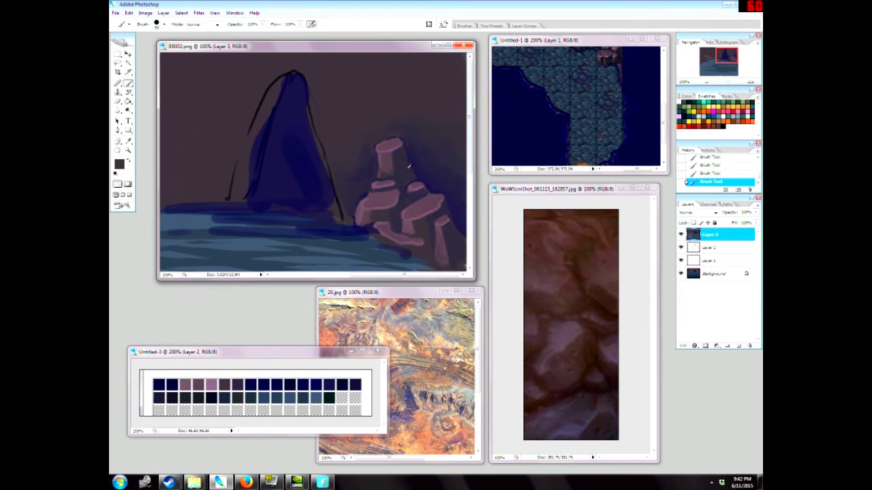
Deepen the shadows beside the rocks with a fine brush and add a small rock next to the tall one.
alt+click(427, 180)
key([)
key([)
key([)
key([)
key([)
key([)
key([)
key([)
key([)
scroll(356, 181, down, 2)
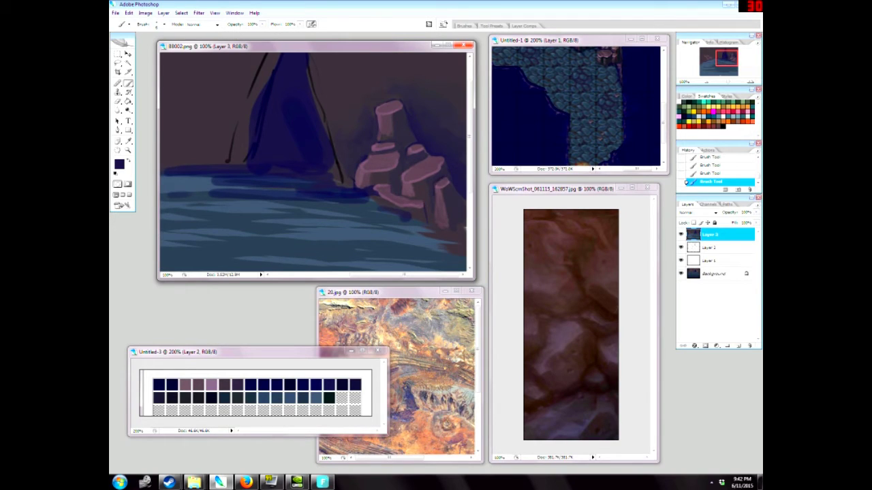
drag(435, 196, 434, 219)
alt+click(402, 134)
alt+click(400, 134)
Repaint the ground edge along the base of the rocks with sampled slate blue and dark shadow tones.
alt+click(418, 218)
drag(423, 222, 374, 213)
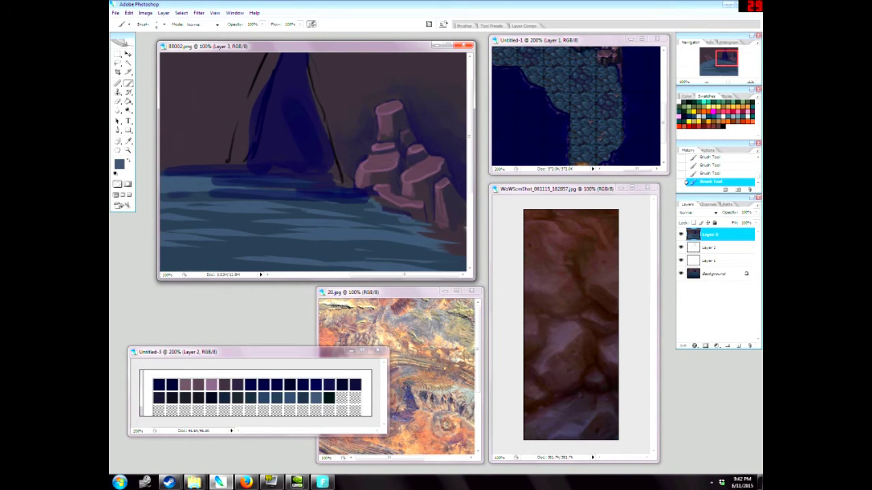
alt+click(378, 196)
alt+click(361, 194)
key(])
alt+click(382, 182)
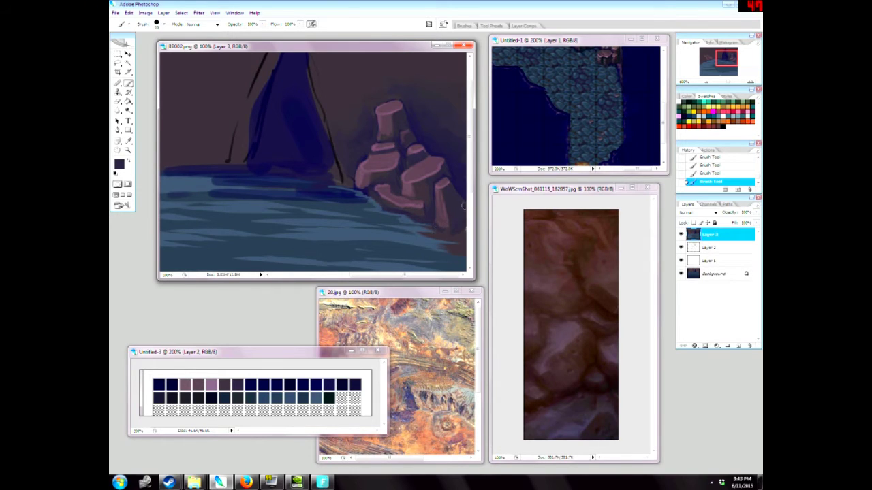
Touch up the dark navy shading on the wall around the rock pile with the brush.
click(468, 227)
drag(400, 130, 383, 307)
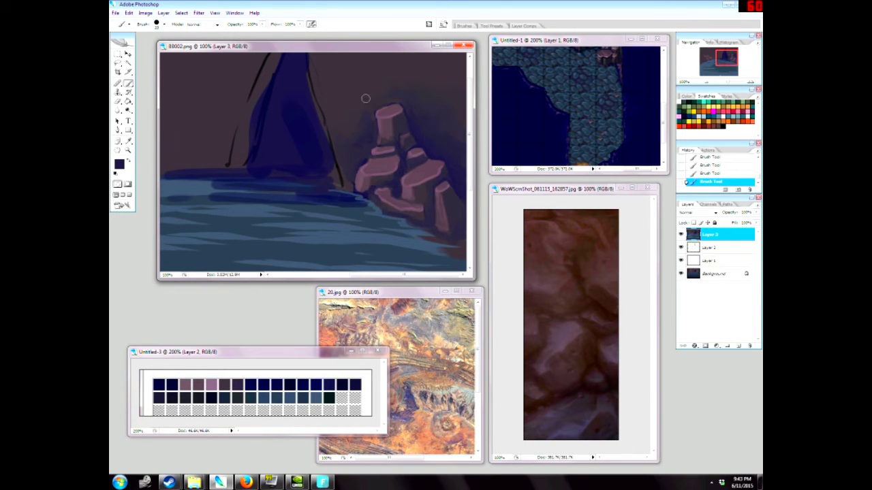
Mark the shadow areas around the rocks with magenta outlines on a temporary new layer and delete that layer.
click(738, 345)
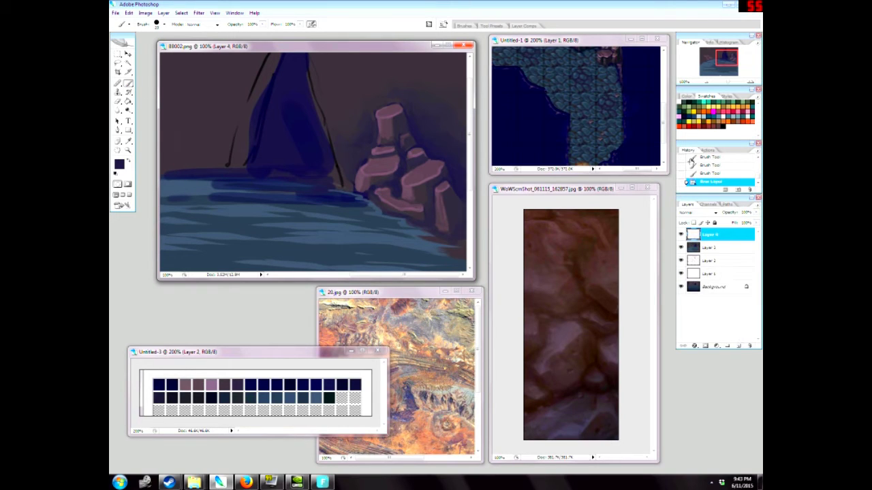
click(717, 111)
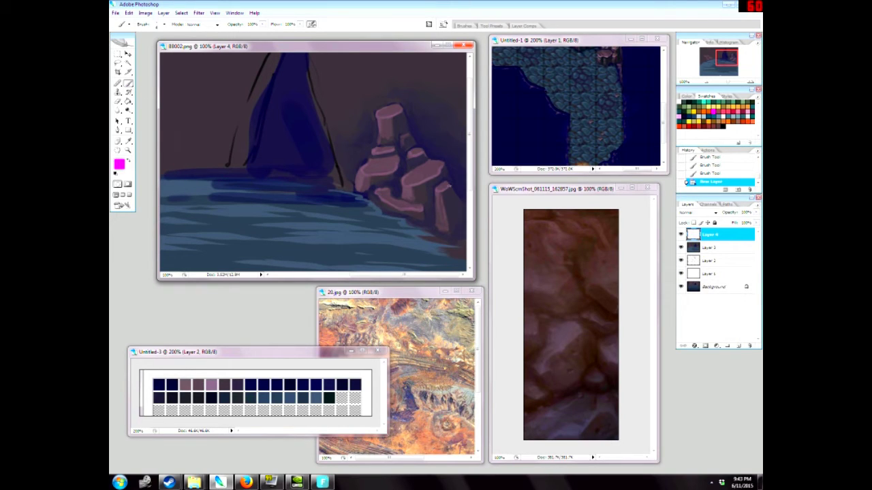
mouse_move(454, 196)
mouse_down()
mouse_move(427, 171)
mouse_move(399, 120)
mouse_move(432, 124)
mouse_move(460, 172)
mouse_move(457, 197)
mouse_up()
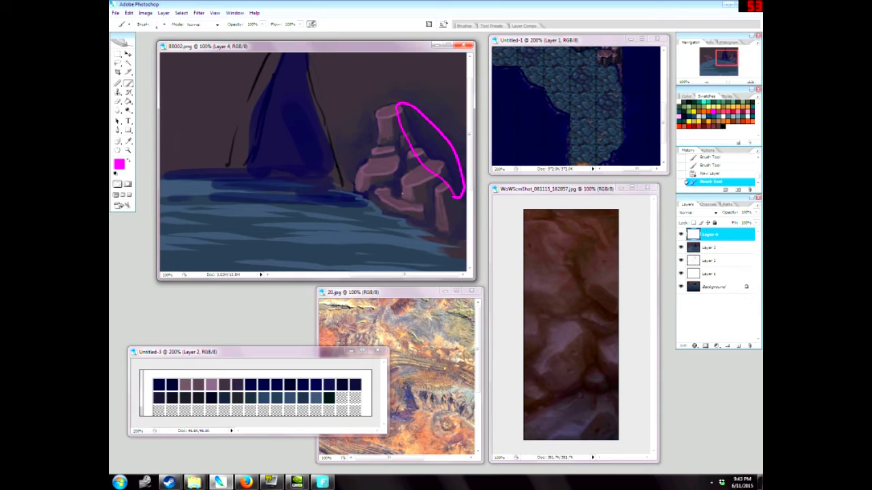
mouse_move(402, 202)
mouse_down()
mouse_move(385, 180)
mouse_move(394, 151)
mouse_move(410, 160)
mouse_move(403, 201)
mouse_up()
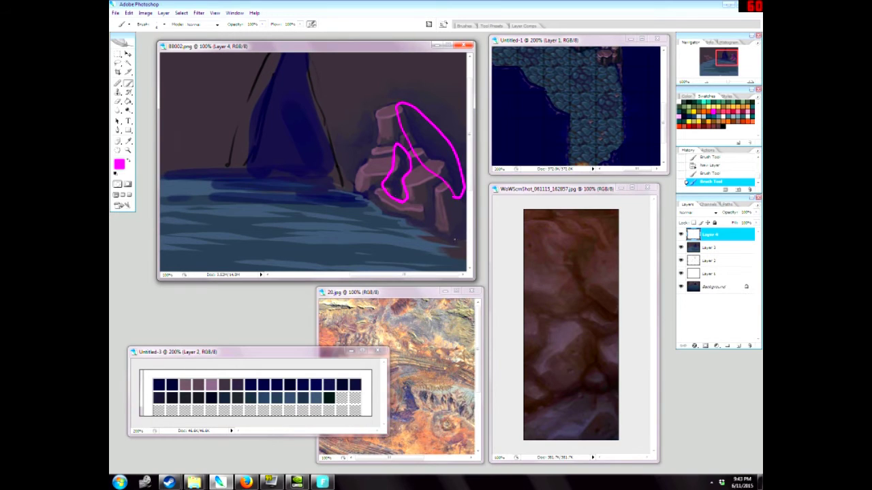
mouse_move(446, 243)
mouse_down()
mouse_move(406, 216)
mouse_move(421, 205)
mouse_move(464, 219)
mouse_move(449, 245)
mouse_up()
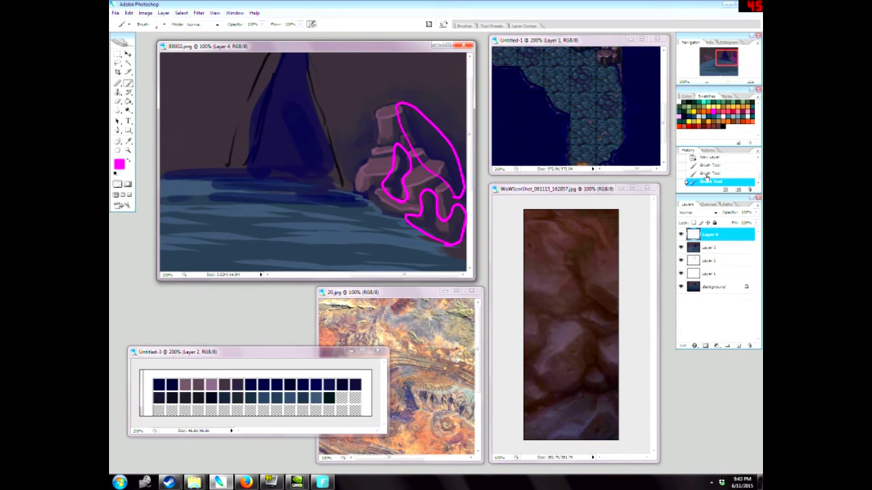
click(706, 175)
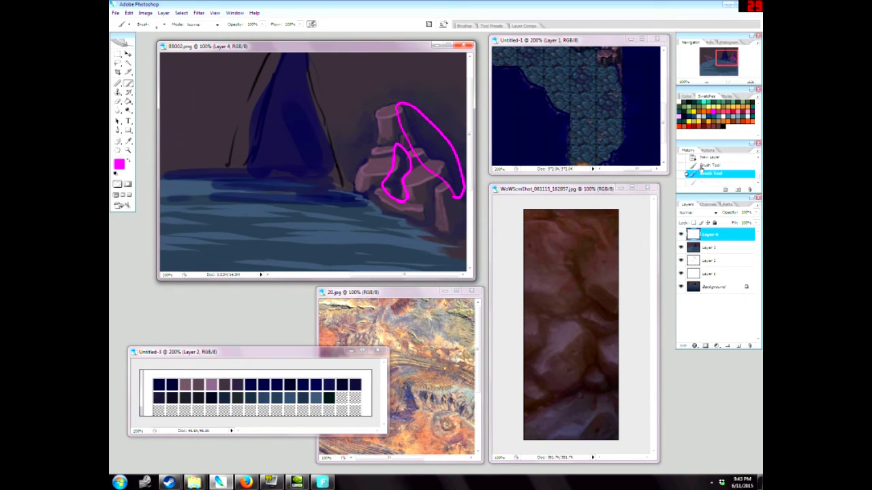
mouse_move(704, 236)
mouse_down()
mouse_move(750, 344)
mouse_move(753, 467)
mouse_up()
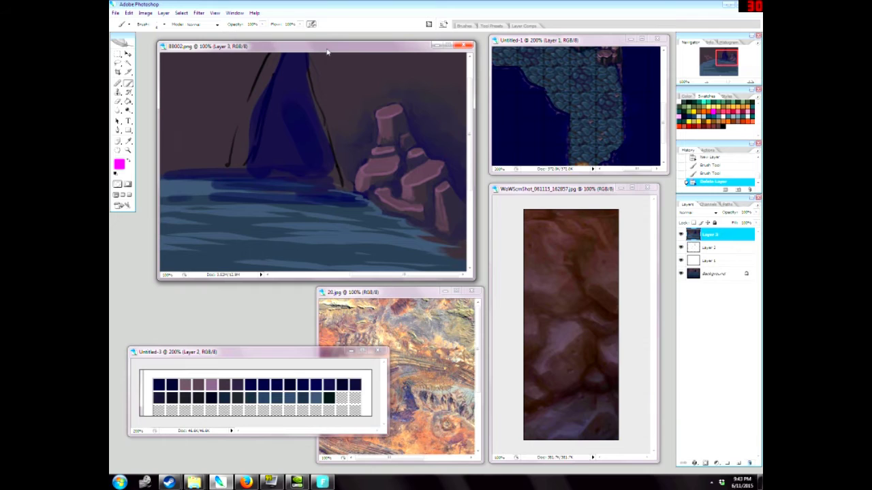
Refine the shadows between the rocks with small brush strokes in dark tones sampled from the painting.
drag(473, 277, 479, 275)
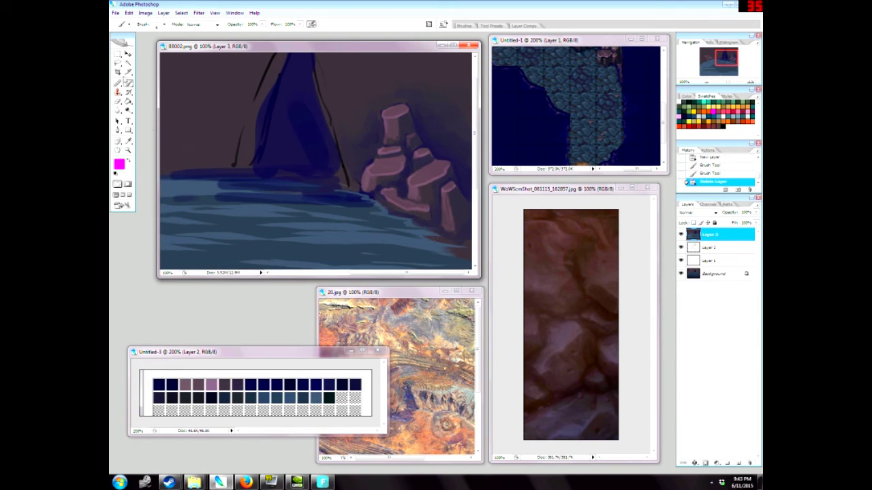
alt+click(420, 182)
click(370, 173)
click(382, 174)
alt+click(406, 193)
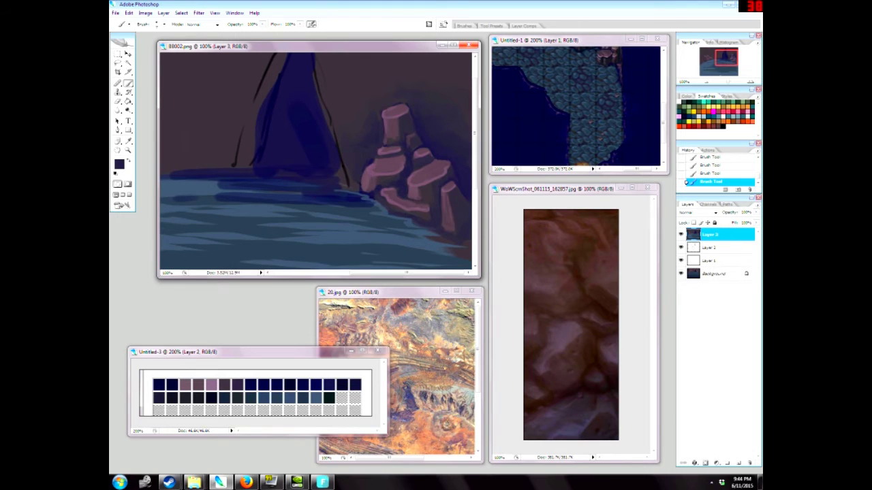
alt+click(438, 201)
drag(423, 199, 417, 201)
drag(333, 45, 331, 42)
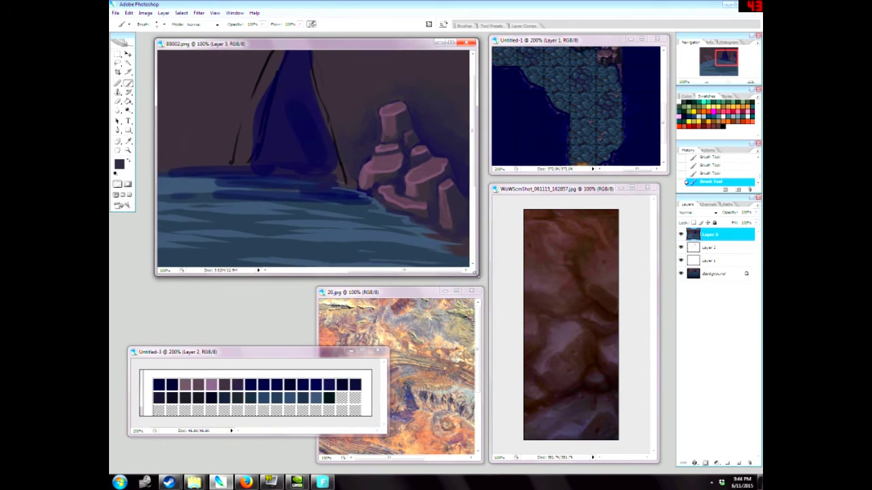
drag(477, 276, 481, 281)
drag(455, 253, 268, 202)
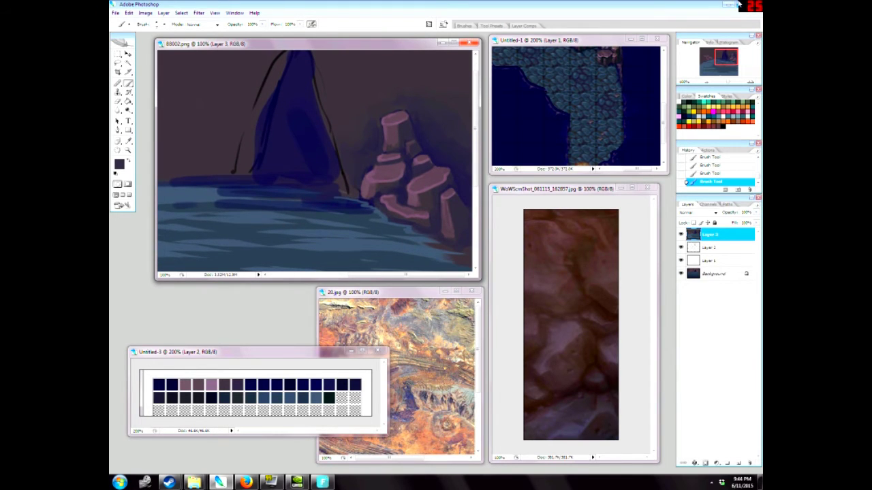
drag(373, 45, 372, 41)
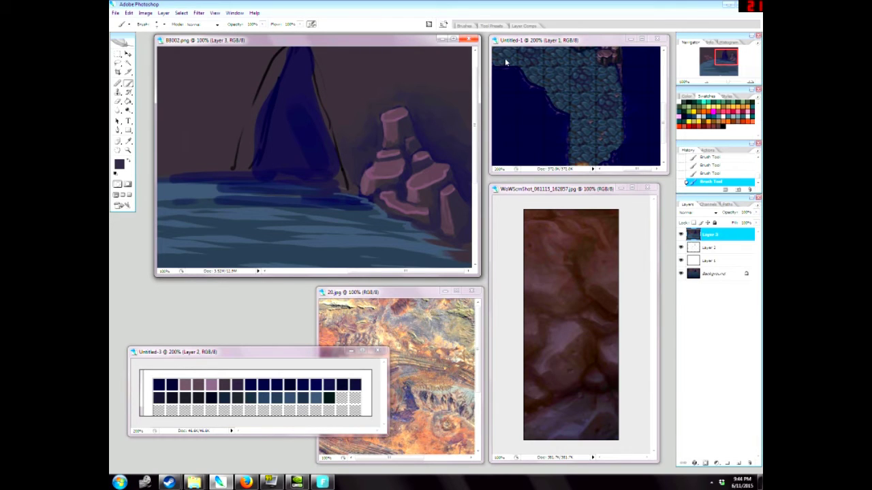
drag(330, 45, 327, 46)
drag(334, 276, 301, 268)
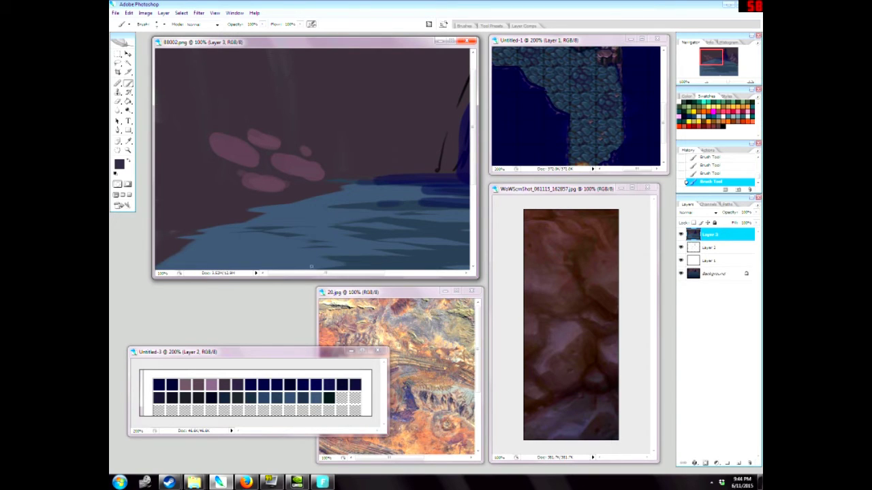
drag(326, 273, 405, 273)
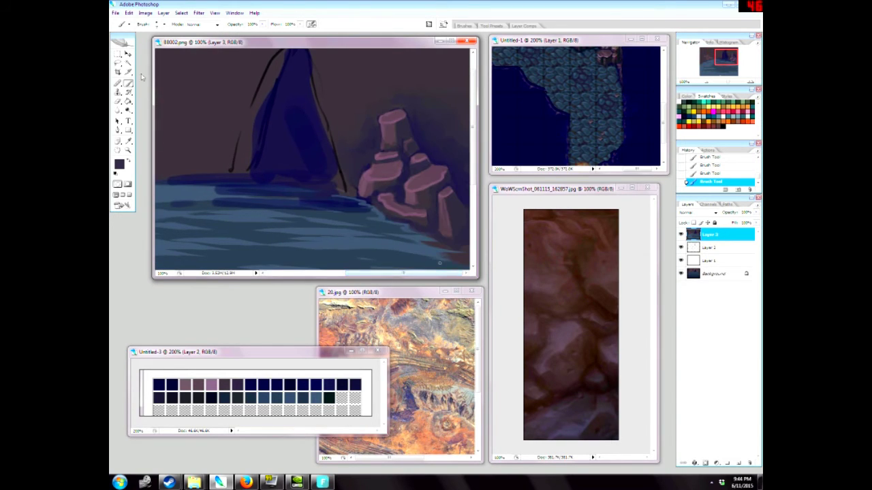
Select the finished rock pile with a freehand Lasso outline and paste a copy of it onto a new layer.
click(117, 62)
mouse_move(421, 117)
mouse_down()
mouse_move(362, 132)
mouse_move(347, 181)
mouse_move(419, 234)
mouse_move(476, 249)
mouse_move(448, 146)
mouse_move(426, 120)
mouse_up()
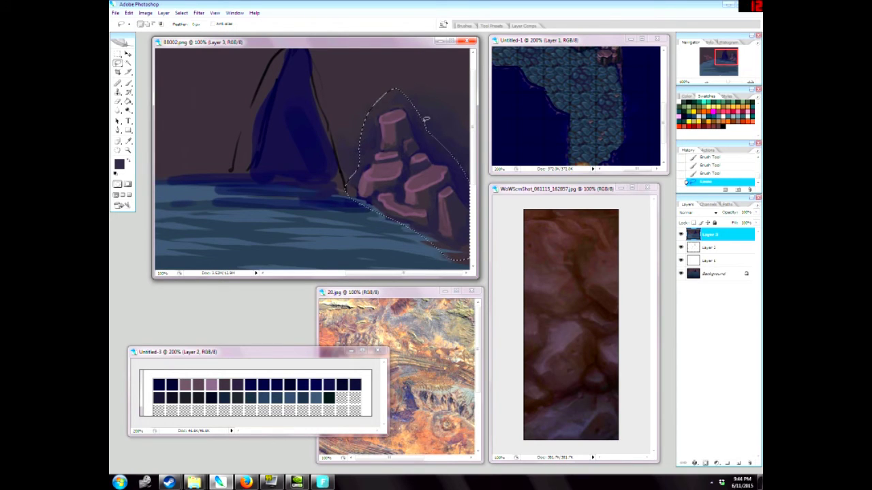
key(z)
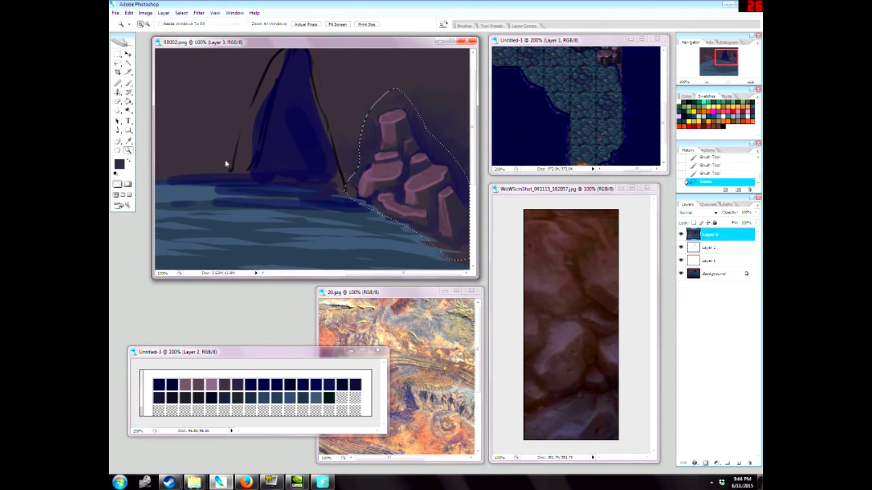
right_click(225, 163)
click(234, 172)
right_click(243, 184)
click(253, 190)
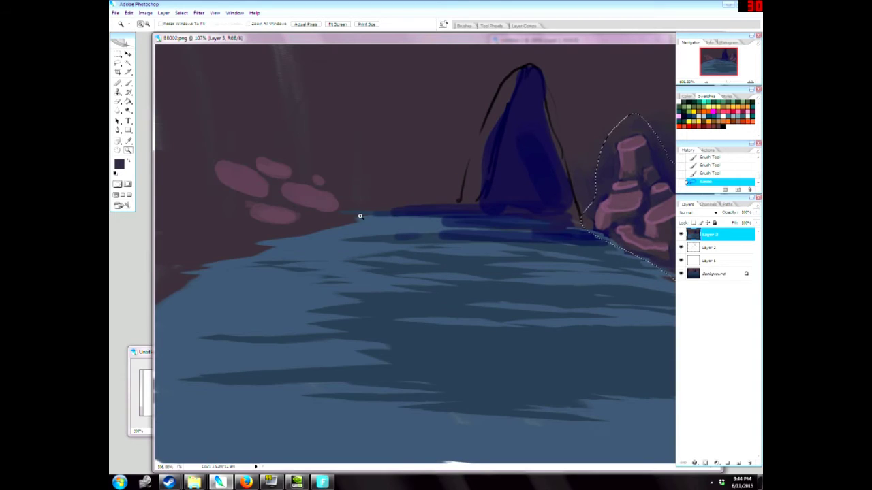
right_click(325, 205)
click(265, 136)
alt+click(262, 138)
alt+click(263, 145)
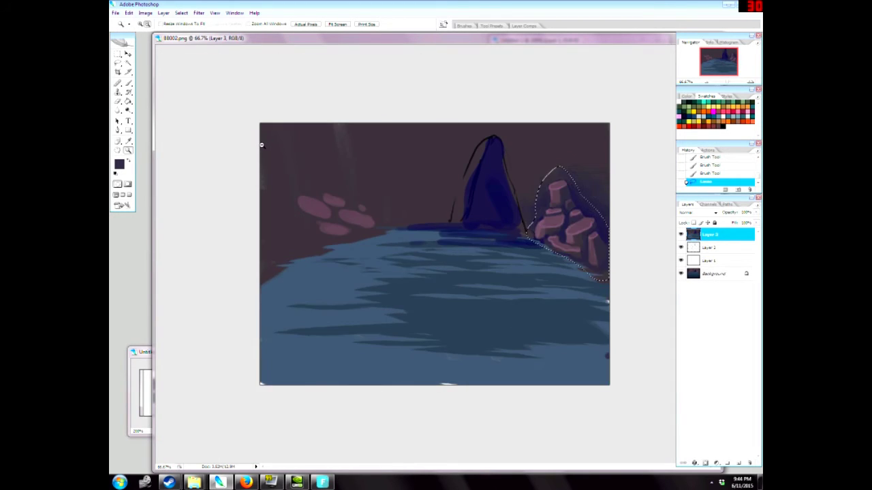
alt+click(262, 145)
drag(154, 240, 372, 220)
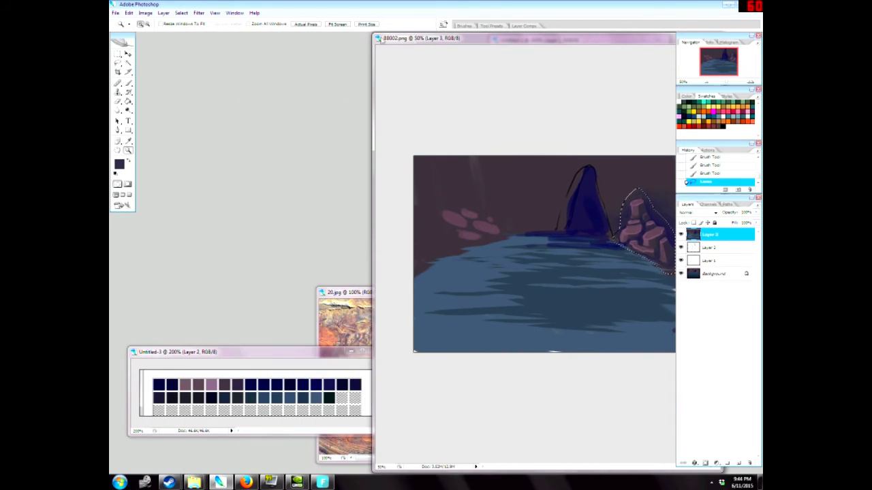
drag(372, 33, 185, 32)
drag(447, 273, 463, 272)
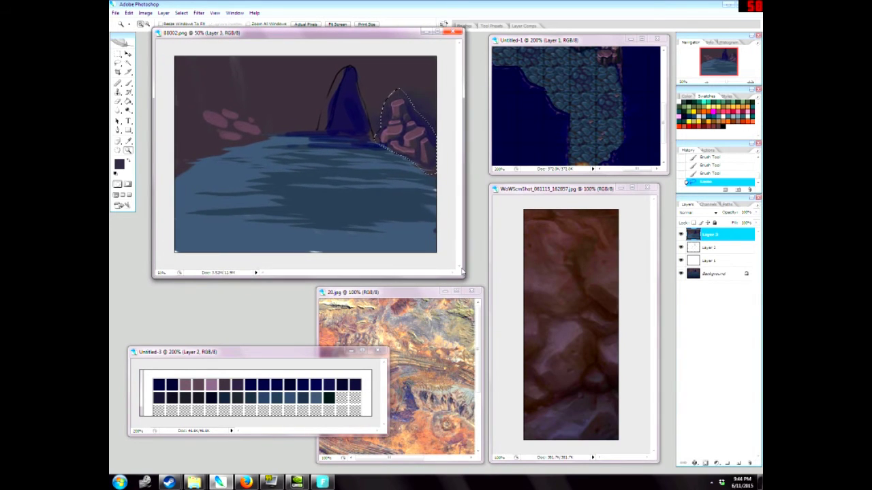
key(ctrl+v)
click(129, 13)
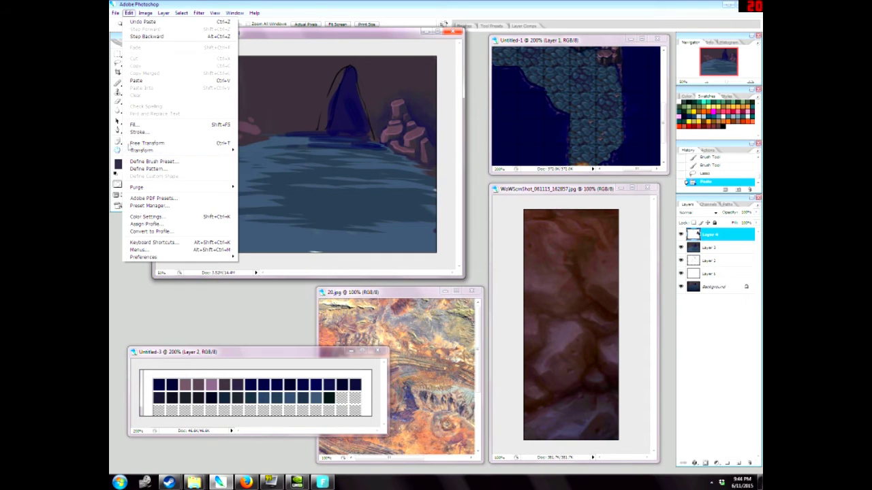
click(138, 81)
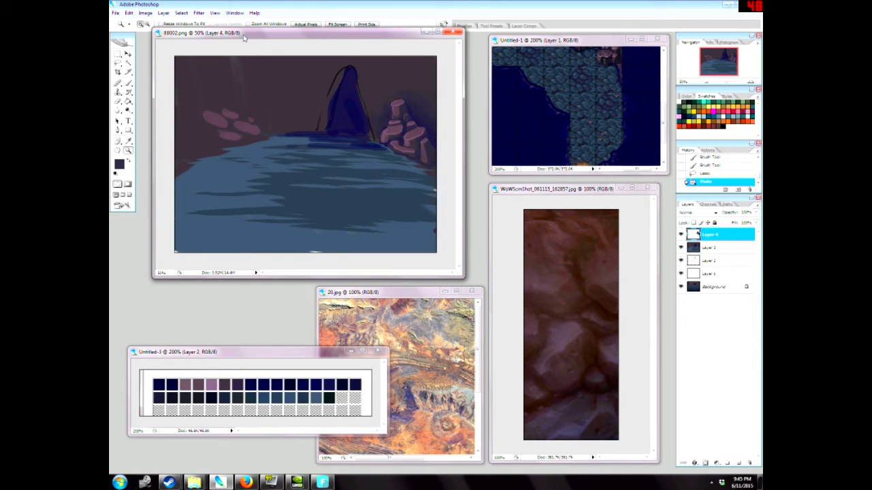
Mirror the pasted rock pile horizontally, narrow it, and place it against the wall on the opposite side of the cave opening.
drag(244, 39, 242, 44)
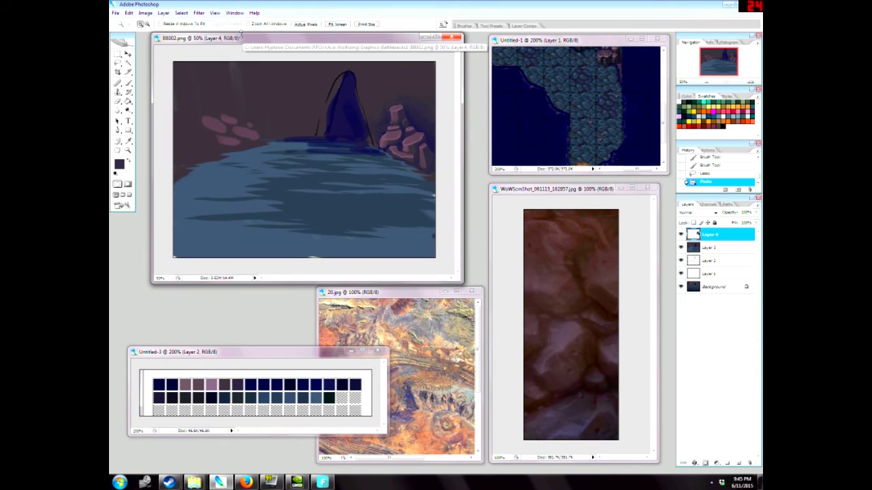
key(ctrl+t)
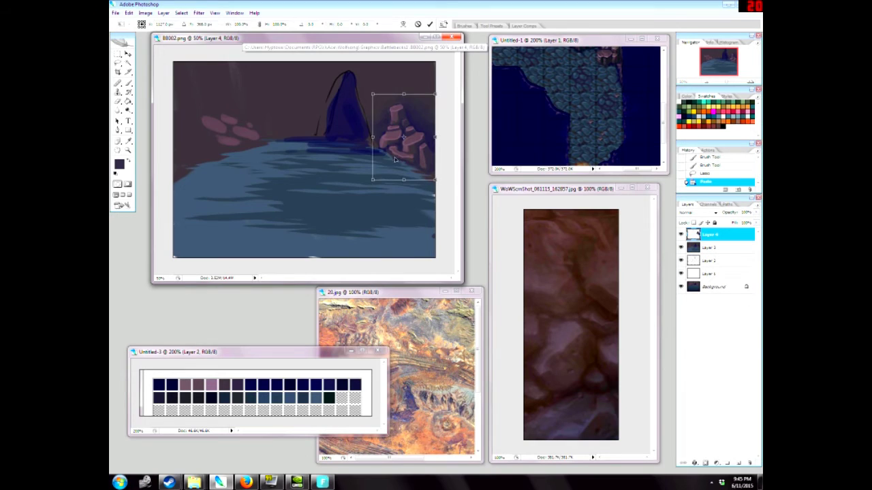
drag(397, 154, 188, 143)
drag(257, 146, 268, 148)
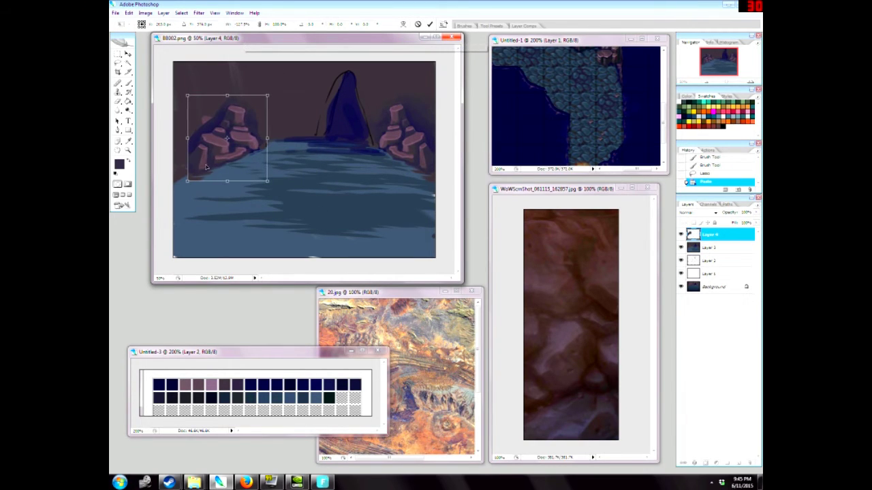
drag(206, 166, 206, 157)
drag(268, 128, 276, 129)
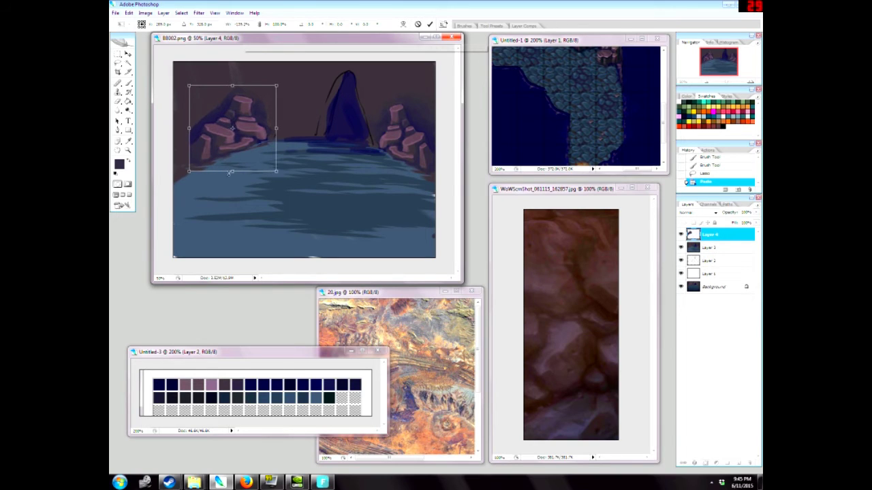
mouse_move(208, 162)
mouse_down()
mouse_move(184, 168)
mouse_move(231, 154)
mouse_move(196, 161)
mouse_up()
mouse_move(223, 85)
mouse_down()
mouse_move(222, 75)
mouse_move(223, 89)
mouse_up()
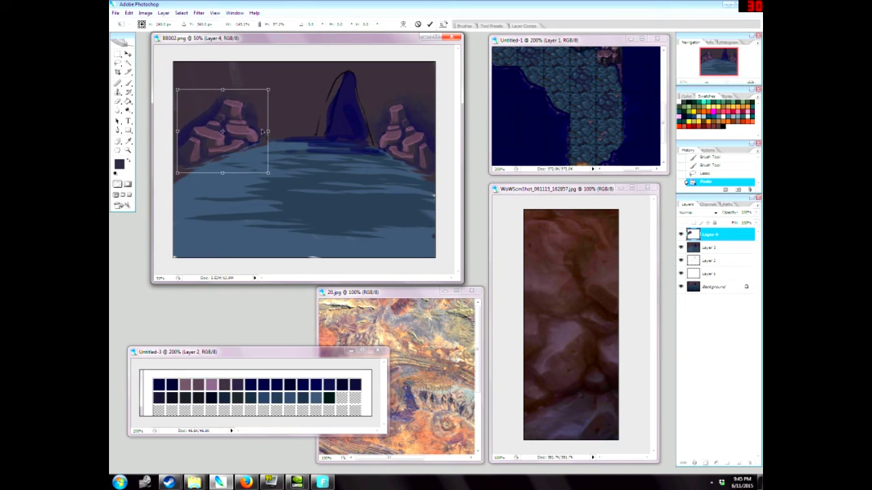
drag(268, 131, 228, 131)
drag(187, 165, 237, 144)
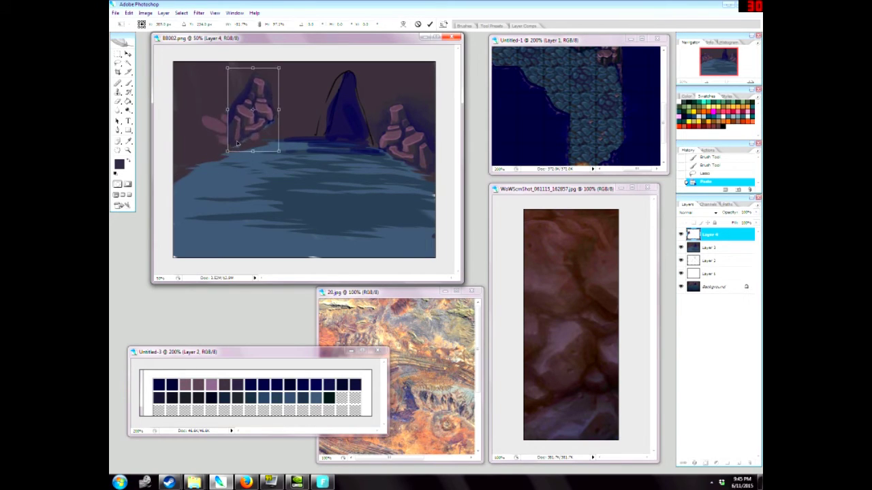
key(Return)
Paste a second copy of the rock pile, mirror and widen it, and place it along the ground edge in front of the narrowed copy.
key(ctrl+v)
key(ctrl+t)
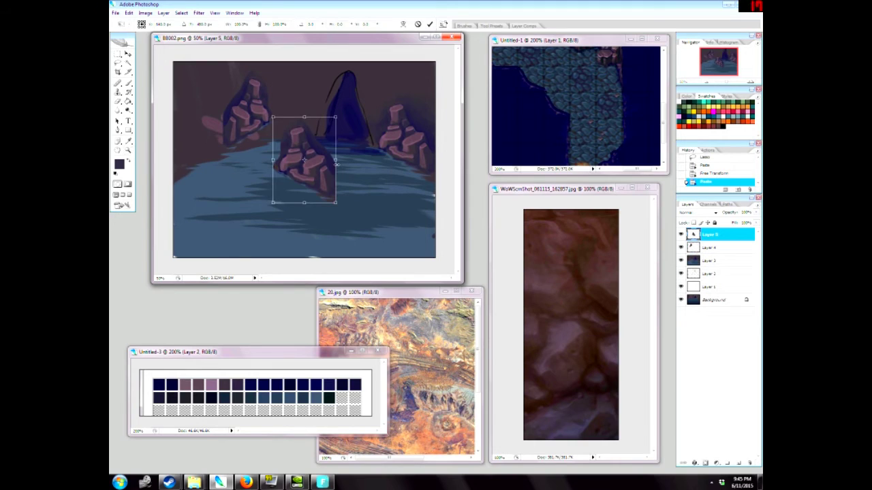
drag(336, 164, 181, 164)
drag(218, 196, 201, 178)
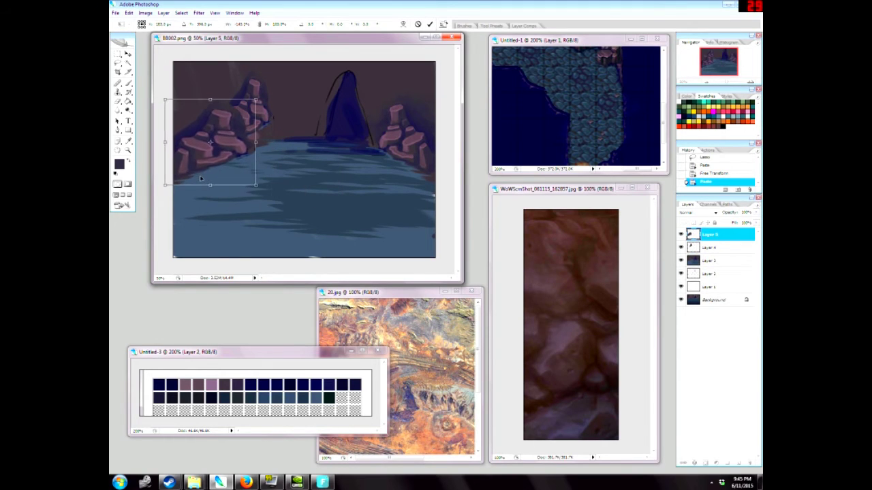
key(Return)
Erase the excess dark edges around the widened rock copy so it blends with the rocks behind and the ground.
key(z)
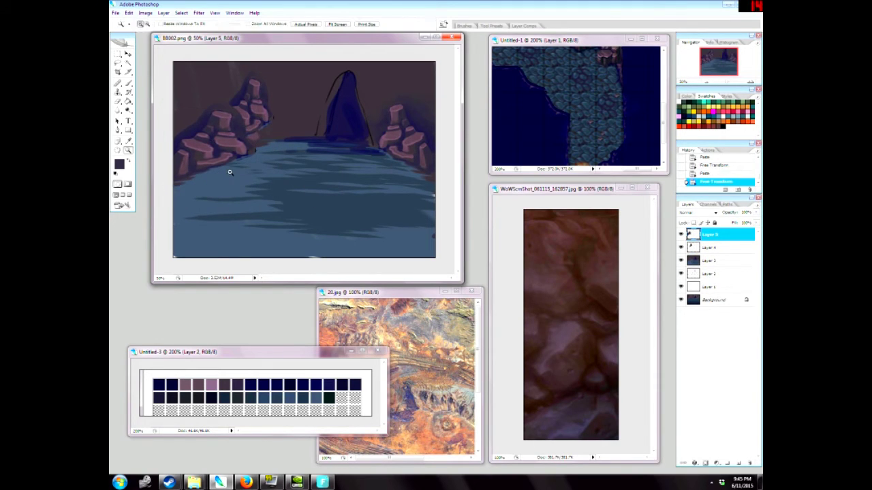
click(119, 102)
click(216, 100)
click(216, 99)
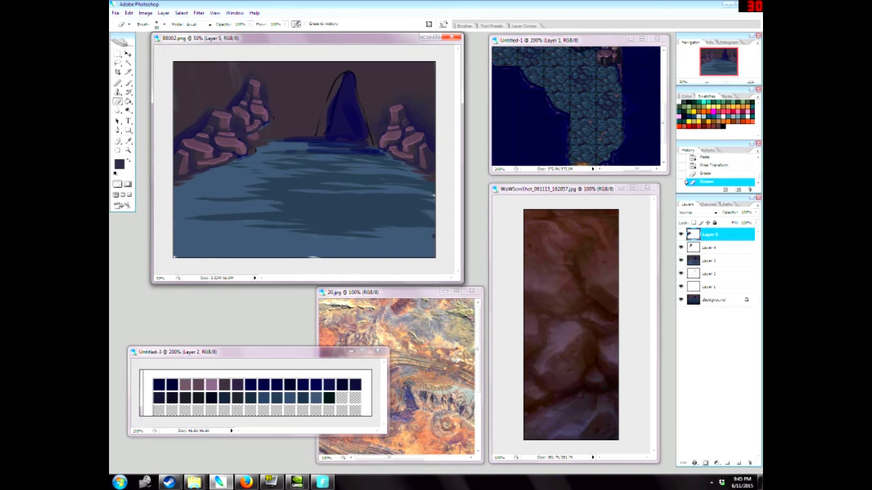
drag(241, 122, 253, 156)
click(228, 174)
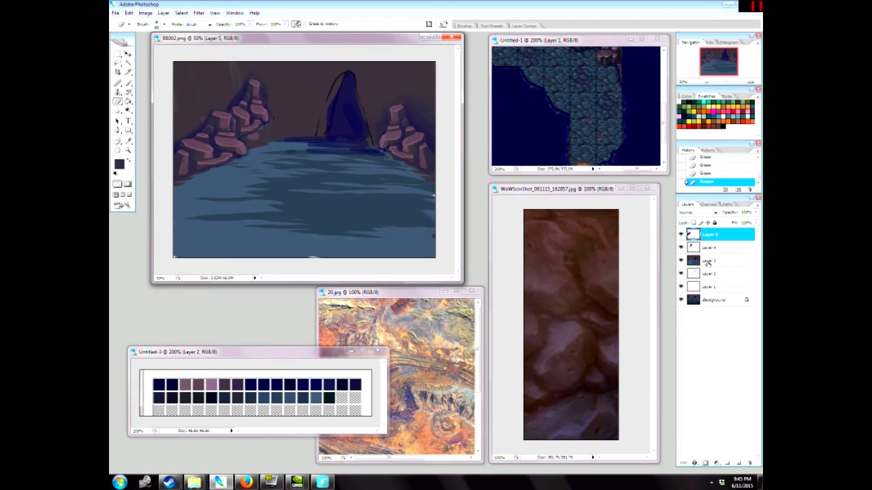
Merge all the layers of BB002.png into the Background layer.
shift+click(709, 301)
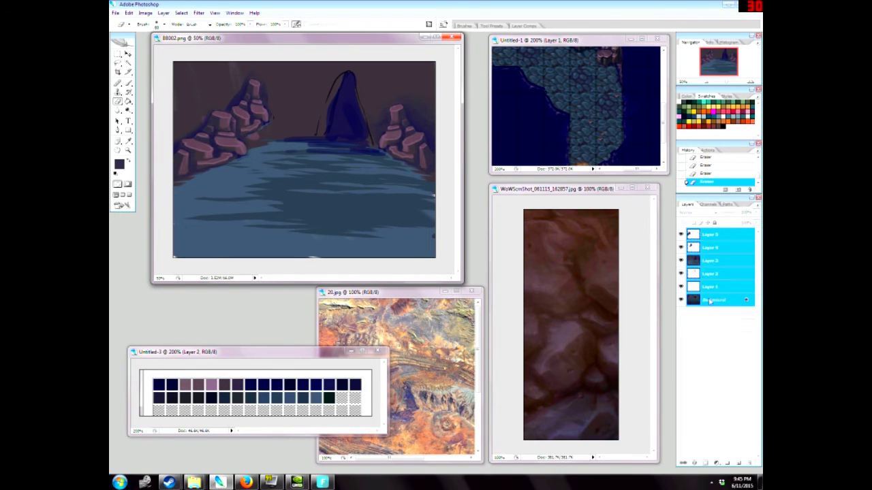
key(ctrl+e)
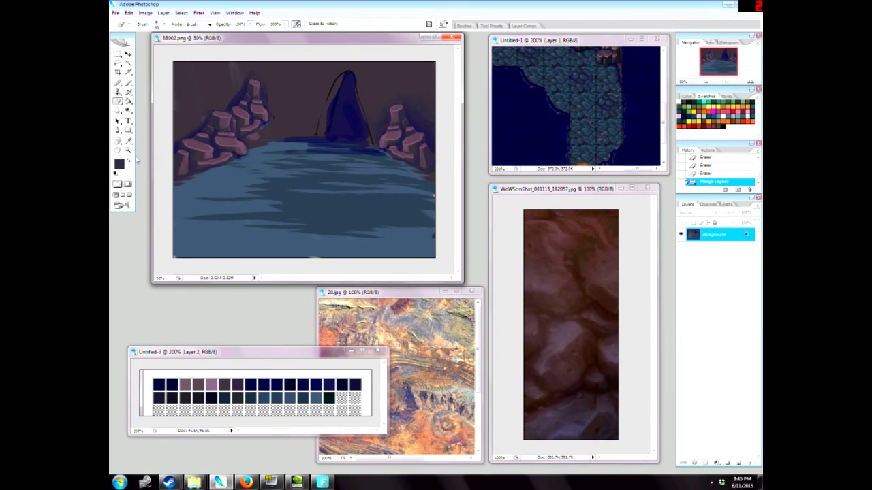
click(129, 151)
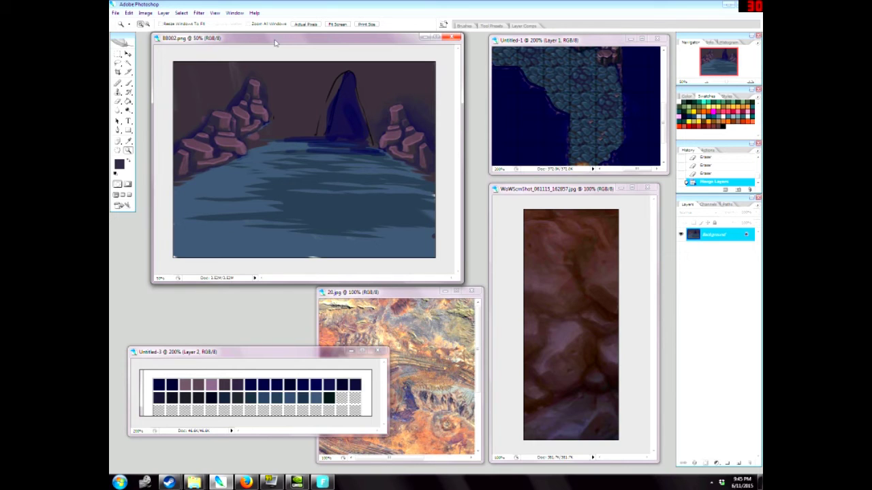
drag(276, 43, 279, 44)
drag(468, 284, 477, 275)
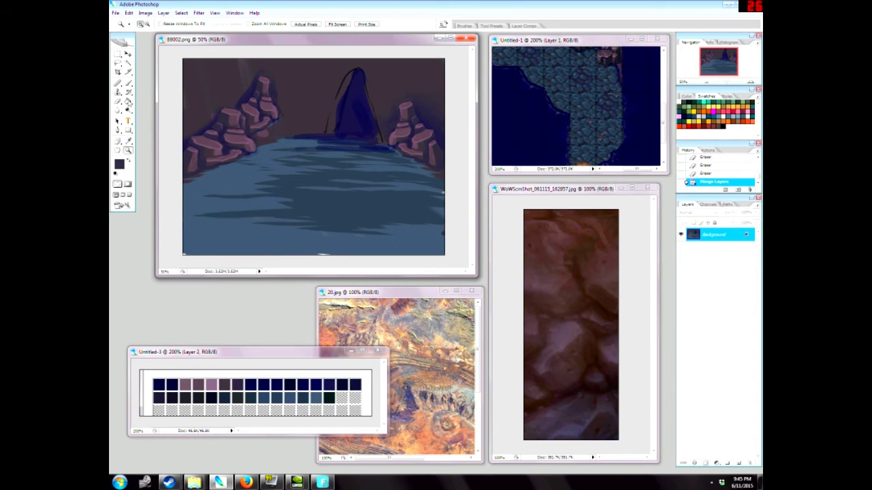
Paint over the dark ground edge beneath the larger rock pile with the sampled blue ground colour using the Brush.
click(128, 83)
click(128, 150)
click(128, 83)
alt+click(279, 136)
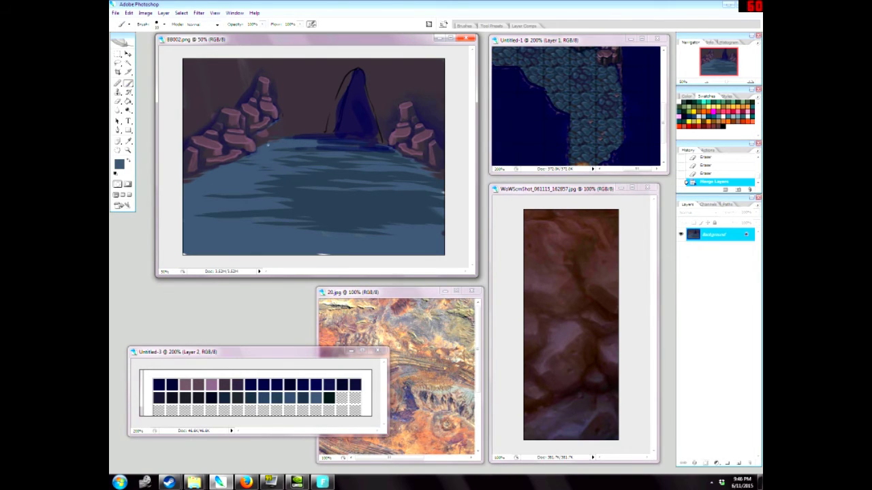
drag(261, 158, 253, 157)
drag(253, 154, 241, 162)
click(214, 169)
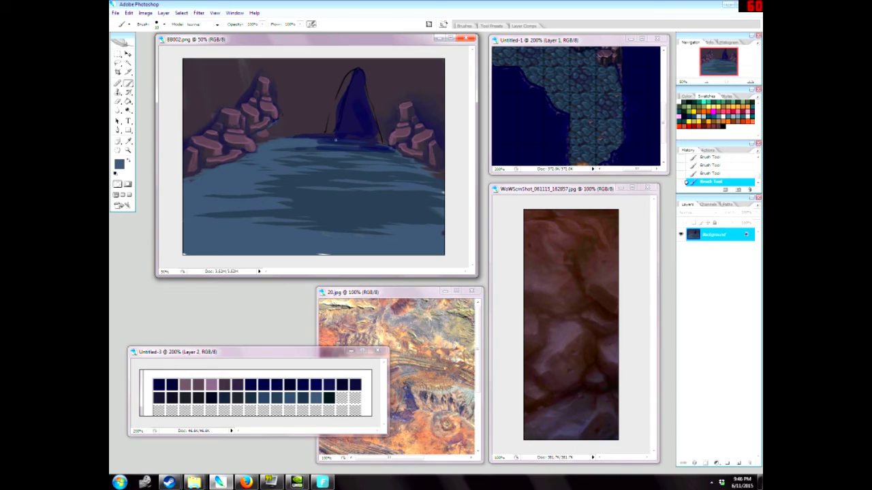
Brush horizontal streaks in sampled dark blues across the ground in front of the cave opening to blend its shadow.
alt+click(303, 140)
alt+click(330, 141)
mouse_move(328, 142)
mouse_down()
mouse_move(270, 149)
mouse_move(367, 151)
mouse_move(295, 141)
mouse_up()
alt+click(358, 147)
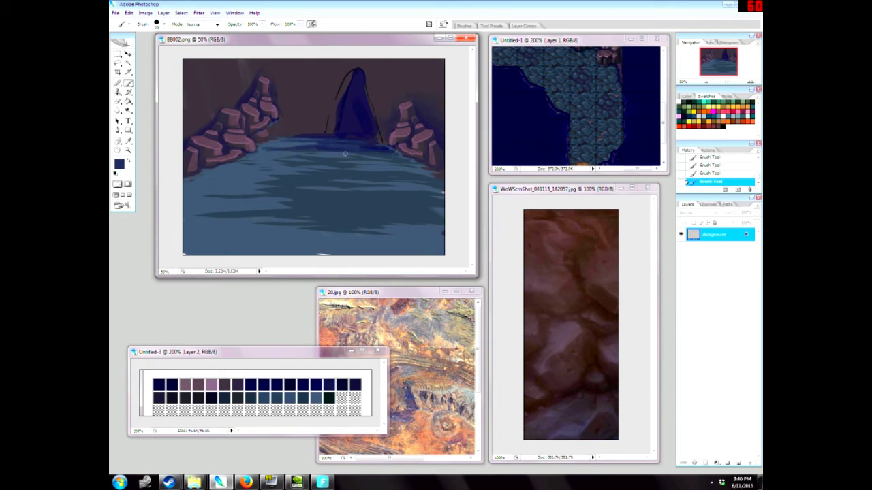
drag(345, 154, 309, 156)
drag(394, 158, 361, 157)
mouse_move(278, 159)
mouse_down()
mouse_move(402, 161)
mouse_move(274, 164)
mouse_move(376, 165)
mouse_up()
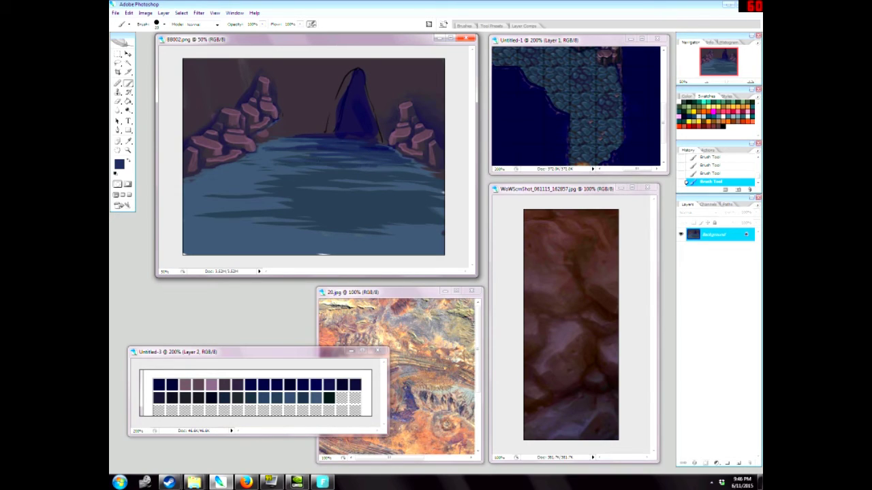
drag(319, 168, 413, 168)
alt+click(433, 173)
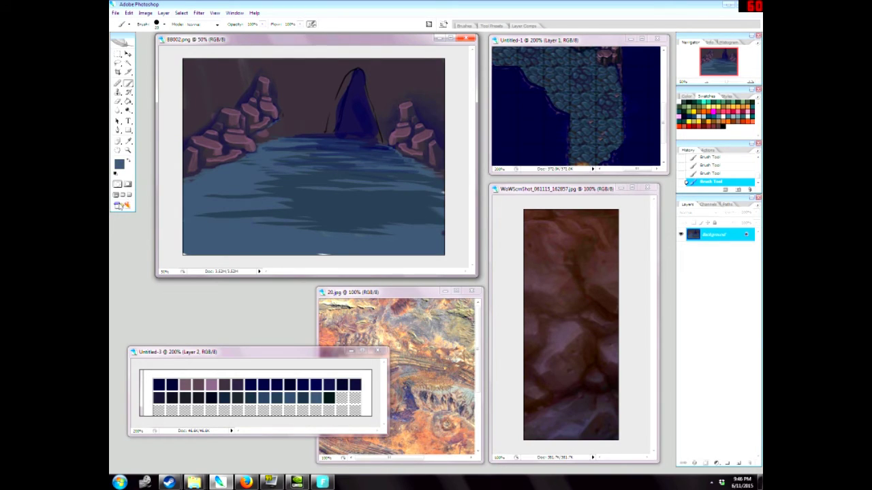
Add a new layer and paint mauve rock shapes on the wall between the cave opening and the mirrored rock pile.
drag(323, 41, 321, 44)
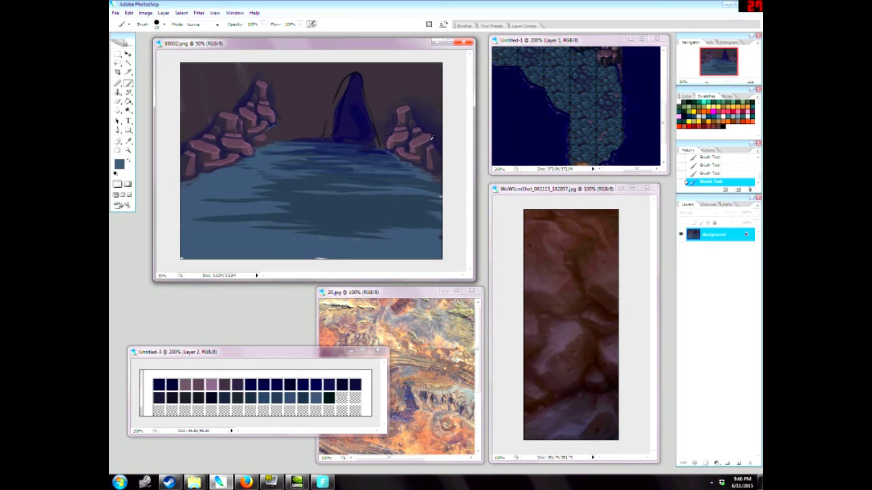
alt+click(425, 137)
click(739, 463)
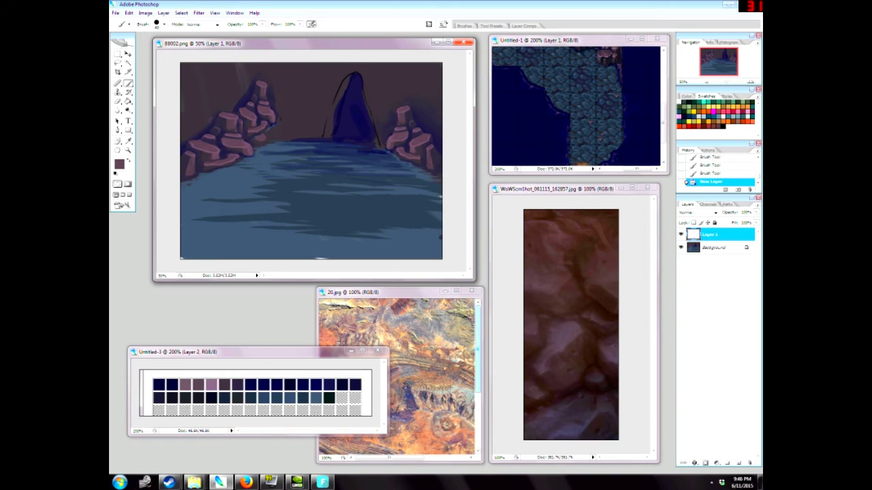
mouse_move(362, 76)
mouse_down()
mouse_move(383, 96)
mouse_move(387, 121)
mouse_move(380, 102)
mouse_move(376, 123)
mouse_move(390, 136)
mouse_up()
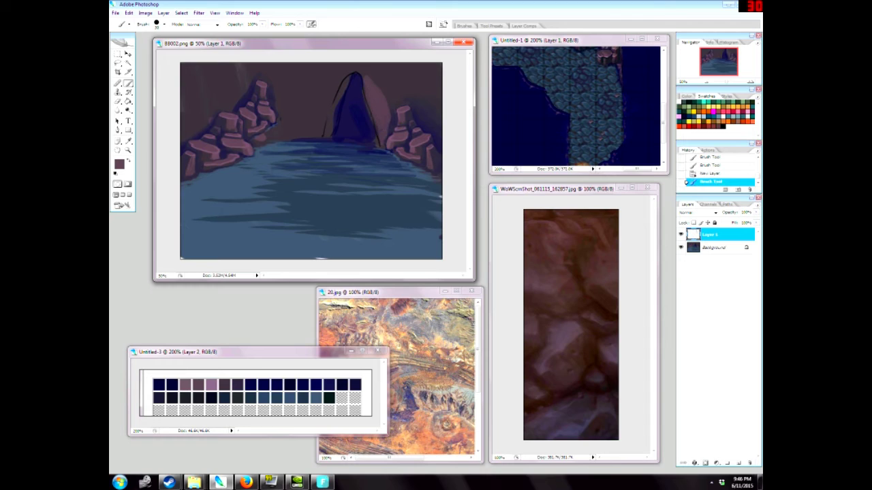
mouse_move(376, 80)
mouse_down()
mouse_move(375, 59)
mouse_move(388, 74)
mouse_move(374, 67)
mouse_move(393, 103)
mouse_move(393, 77)
mouse_move(403, 98)
mouse_up()
drag(407, 80, 393, 63)
Refine the new wall rocks with sampled shadow and rock tones, and cover the black sketch line beside them with dark blue.
alt+click(409, 98)
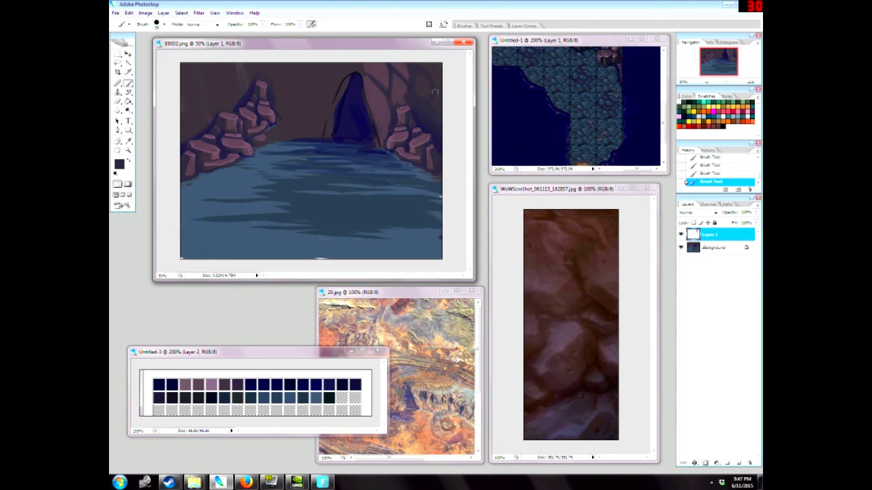
alt+click(405, 81)
alt+click(415, 76)
key(bracketright)
key(bracketright)
key(bracketright)
alt+click(360, 98)
mouse_move(378, 143)
mouse_down()
mouse_move(375, 127)
mouse_move(383, 145)
mouse_up()
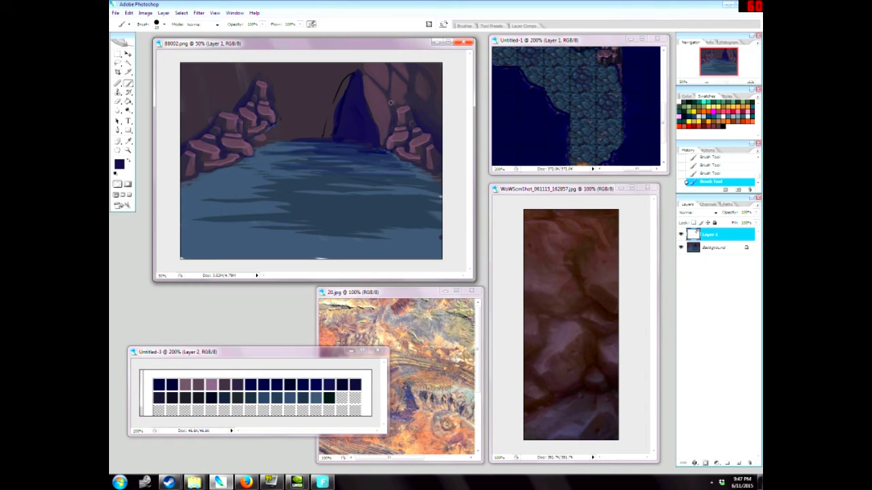
alt+click(393, 137)
click(128, 150)
right_click(330, 114)
click(340, 131)
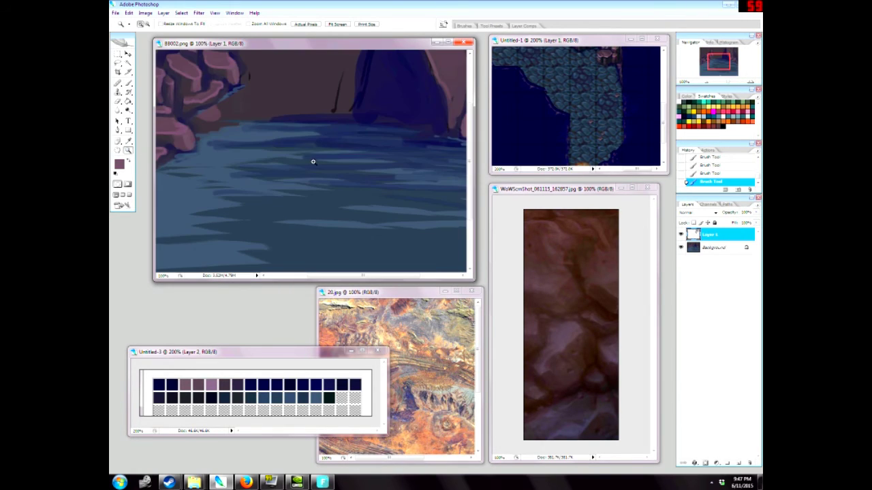
mouse_move(472, 279)
mouse_down()
mouse_move(661, 449)
mouse_move(459, 265)
mouse_move(479, 280)
mouse_up()
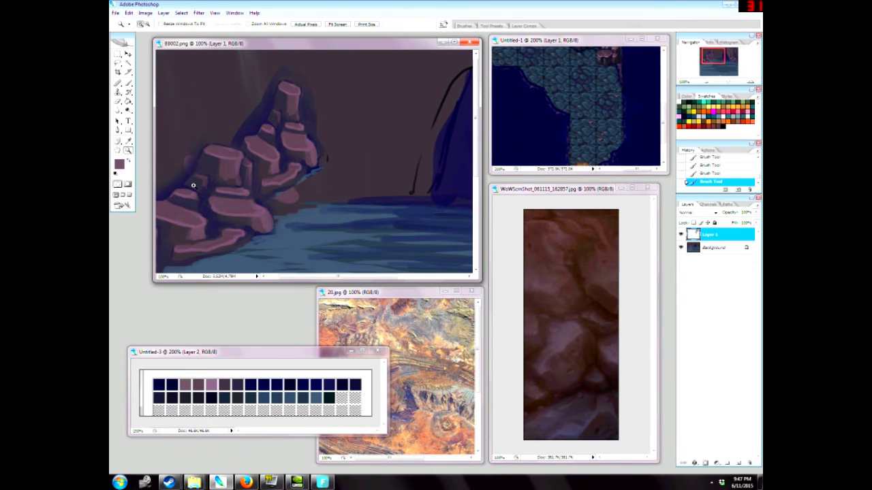
alt+click(266, 177)
alt+click(263, 179)
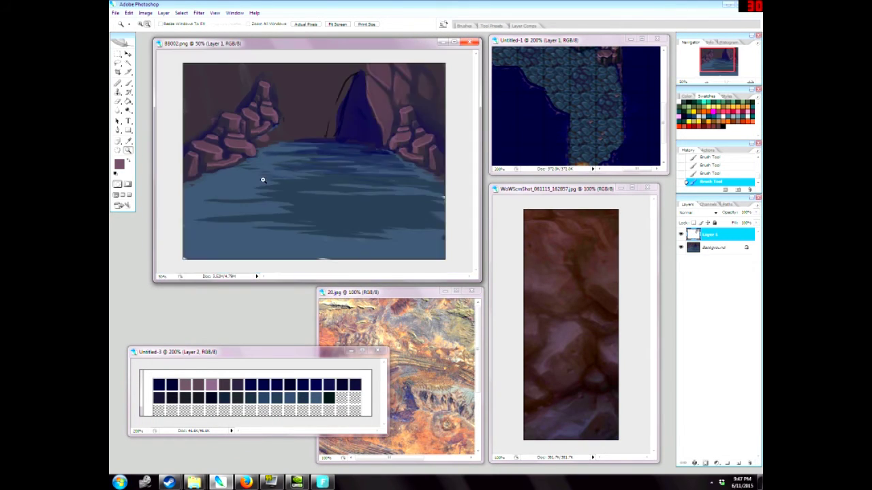
drag(479, 279, 483, 282)
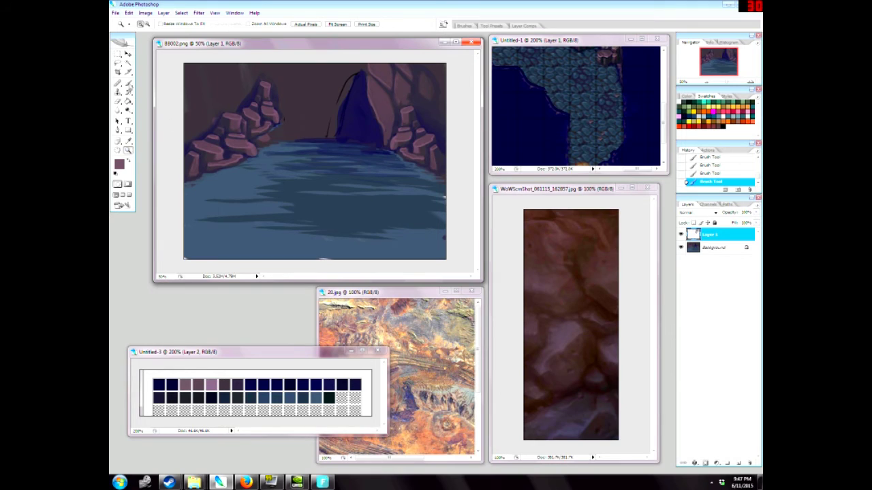
Add finer shading to the rock wall above the mirrored pile with a small brush and colours sampled from it.
click(128, 83)
alt+click(401, 91)
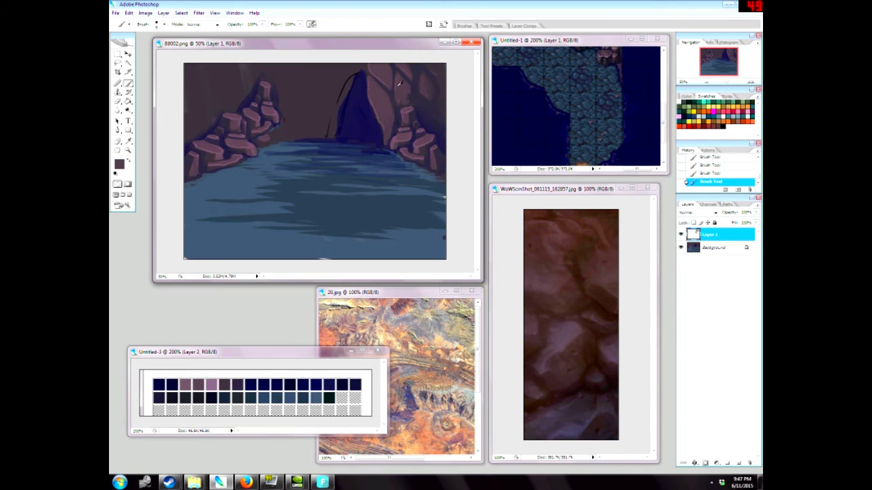
alt+click(399, 85)
alt+click(417, 101)
Enlarge the brush and paint the sampled dark wall colour over the remaining black sketch line beside the cave opening.
key(])
key(])
key(])
mouse_move(342, 80)
mouse_down()
mouse_move(353, 68)
mouse_move(328, 128)
mouse_up()
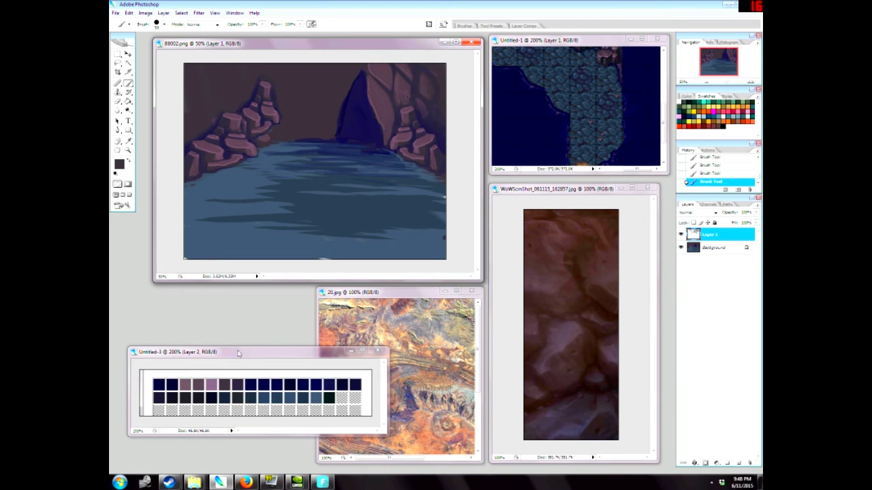
drag(240, 352, 244, 354)
click(279, 51)
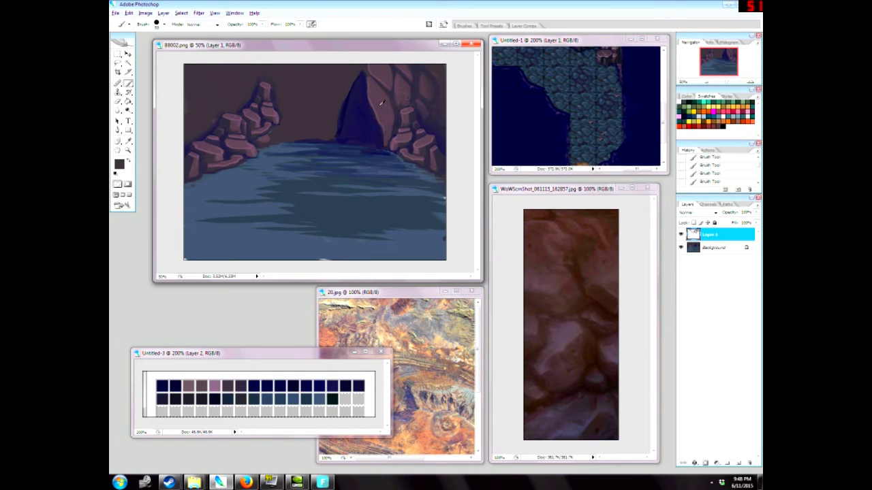
Clean up the cave opening's outer edge and peak using sampled wall and dark blue colours.
alt+click(383, 103)
alt+click(382, 107)
alt+click(360, 122)
drag(340, 47, 338, 51)
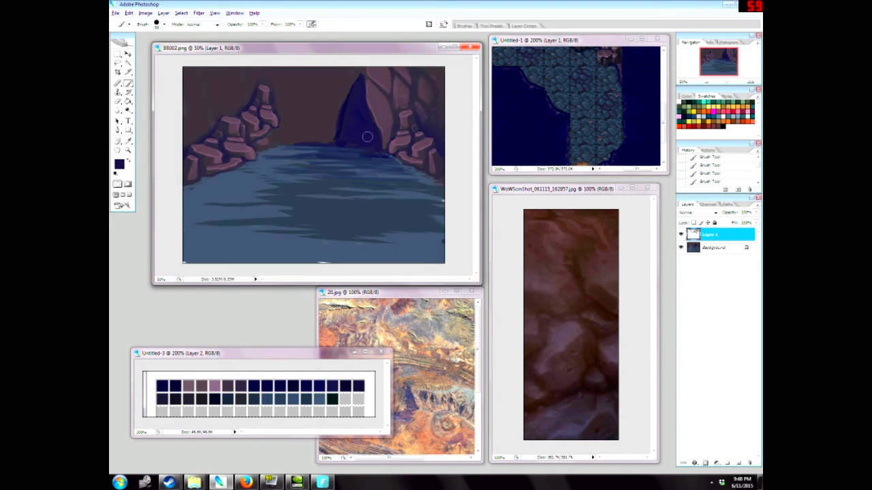
alt+click(329, 110)
drag(333, 135, 362, 70)
alt+click(364, 76)
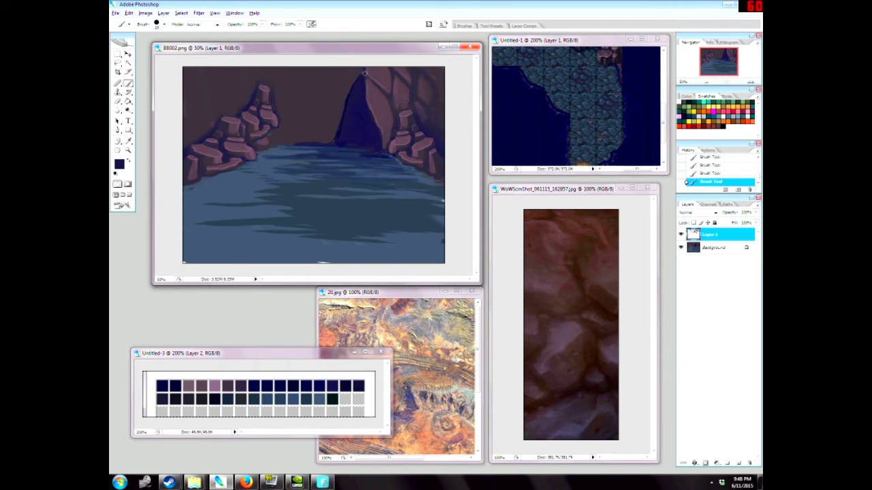
Paint mauve rock shapes on the back wall between the cave opening and the larger rock pile.
alt+click(365, 77)
alt+click(385, 114)
mouse_move(337, 94)
mouse_down()
mouse_move(323, 136)
mouse_move(332, 102)
mouse_move(327, 133)
mouse_move(328, 122)
mouse_up()
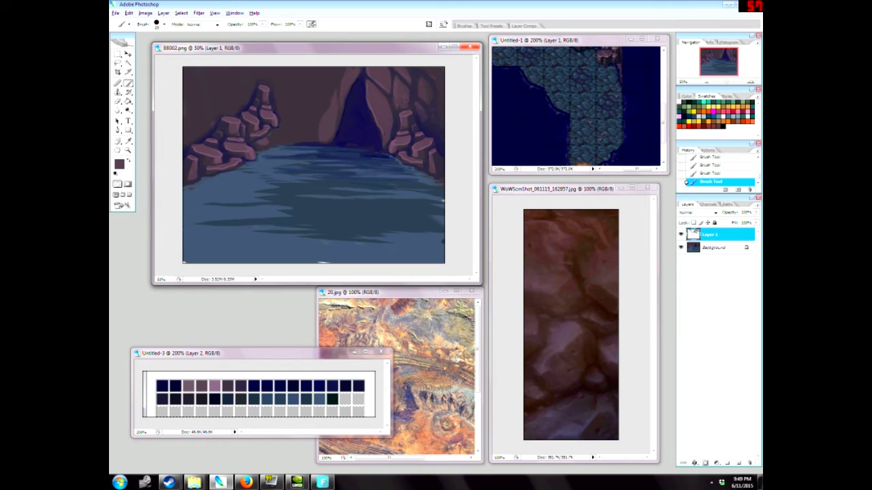
mouse_move(272, 137)
mouse_down()
mouse_move(293, 127)
mouse_move(279, 140)
mouse_move(294, 136)
mouse_up()
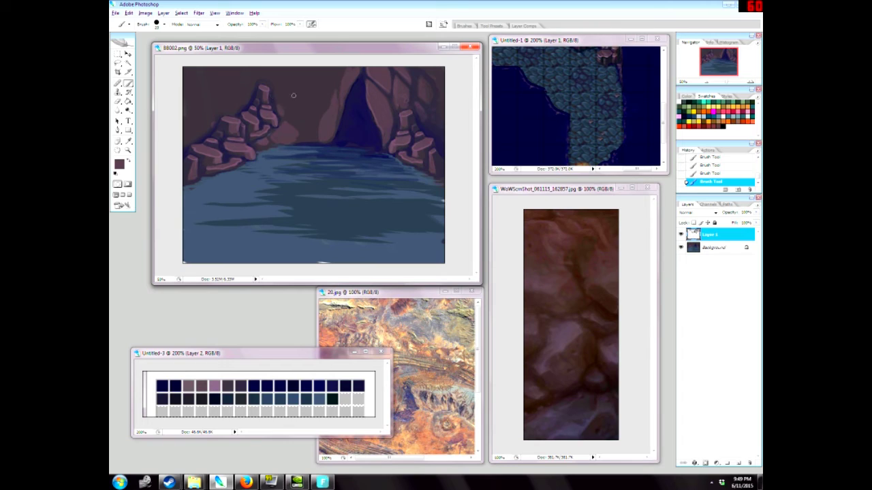
mouse_move(330, 75)
mouse_down()
mouse_move(303, 98)
mouse_move(308, 73)
mouse_move(329, 67)
mouse_move(309, 76)
mouse_move(324, 87)
mouse_move(304, 95)
mouse_up()
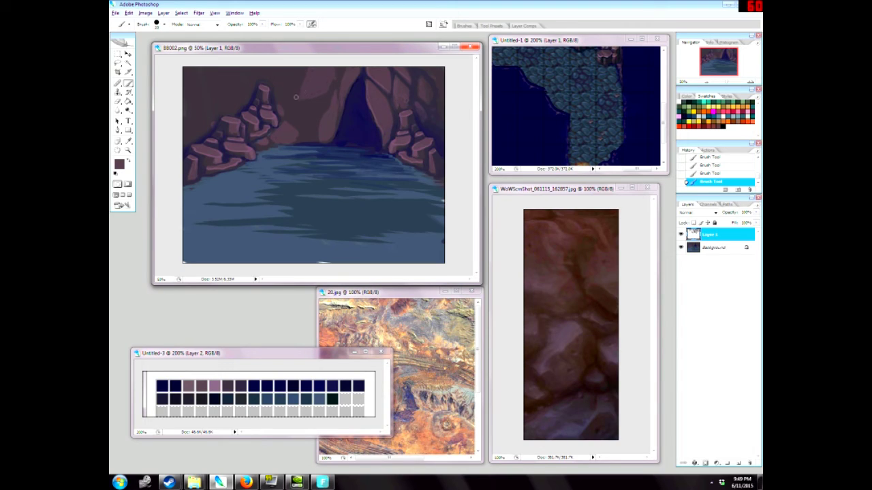
mouse_move(300, 128)
mouse_down()
mouse_move(304, 104)
mouse_move(322, 108)
mouse_move(297, 123)
mouse_up()
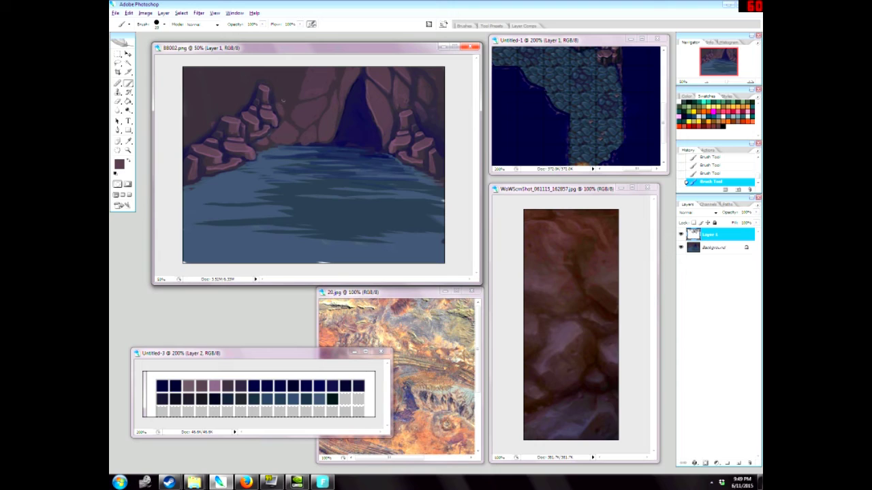
Darken the cracks between the back-wall rocks and shade the upper wall behind the larger rock pile with broad dark blue strokes.
alt+click(243, 135)
alt+click(326, 141)
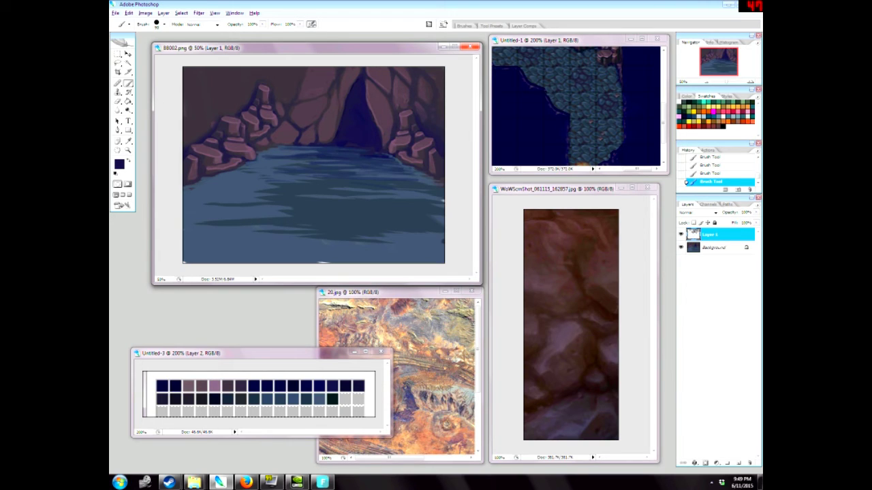
mouse_move(197, 76)
mouse_down()
mouse_move(205, 86)
mouse_move(188, 130)
mouse_move(196, 131)
mouse_move(217, 96)
mouse_move(229, 101)
mouse_move(243, 86)
mouse_move(215, 72)
mouse_move(245, 68)
mouse_move(252, 85)
mouse_move(235, 108)
mouse_up()
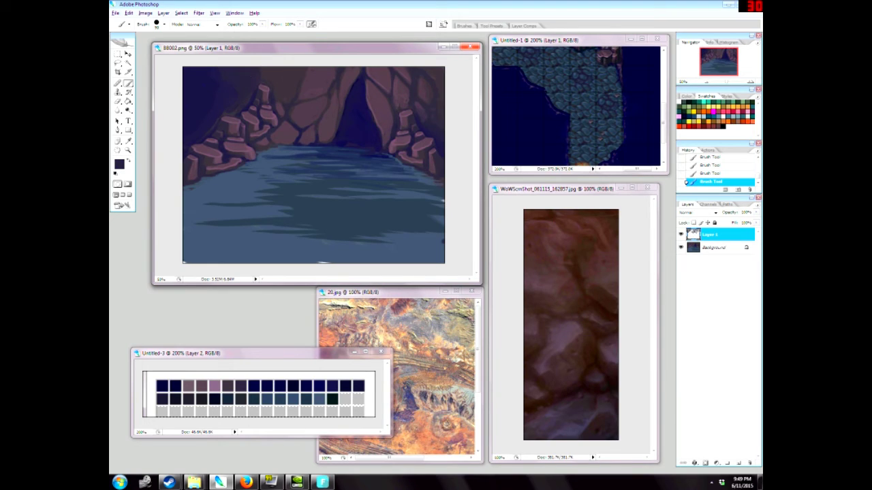
mouse_move(259, 74)
mouse_down()
mouse_move(281, 79)
mouse_move(278, 95)
mouse_move(288, 73)
mouse_move(285, 87)
mouse_move(277, 63)
mouse_up()
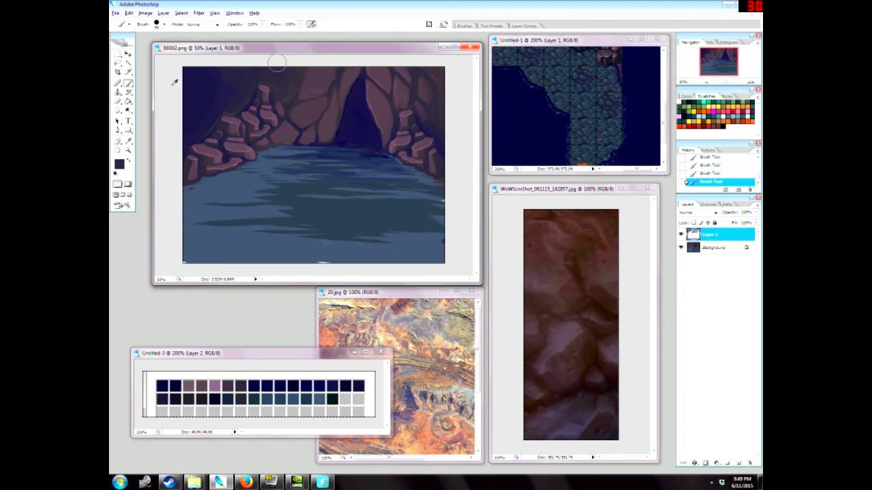
alt+click(172, 85)
mouse_move(225, 75)
mouse_down()
mouse_move(241, 73)
mouse_move(218, 113)
mouse_move(193, 133)
mouse_move(184, 120)
mouse_up()
Add a new layer and circle the cave opening, the ground beside it and the whole central area in magenta.
click(739, 464)
click(712, 112)
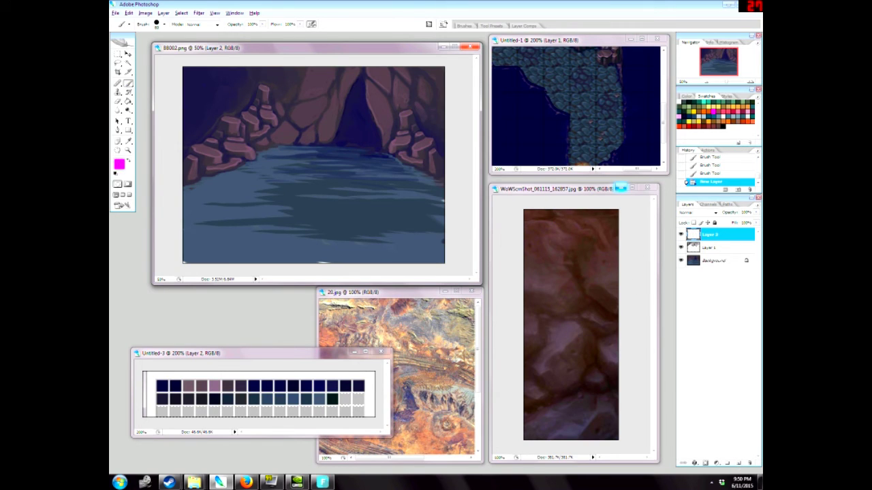
mouse_move(257, 201)
mouse_down()
mouse_move(258, 142)
mouse_move(290, 184)
mouse_move(260, 203)
mouse_up()
mouse_move(325, 174)
mouse_down()
mouse_move(329, 124)
mouse_move(383, 170)
mouse_move(335, 178)
mouse_up()
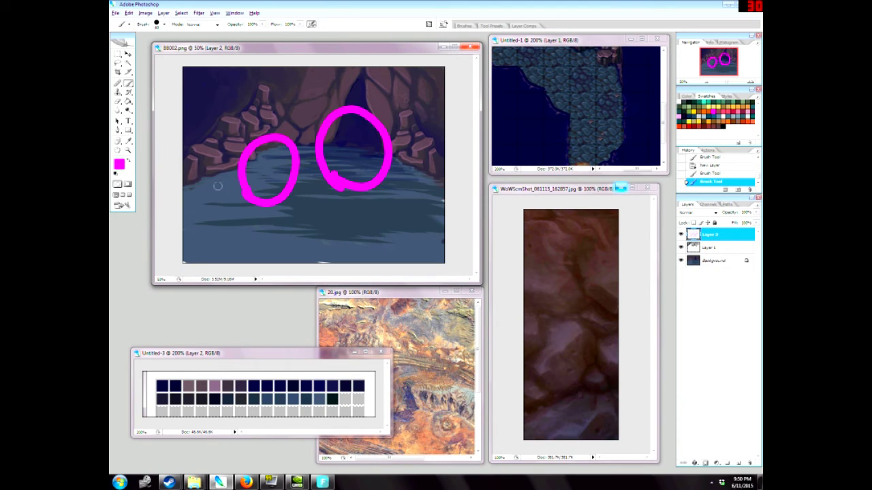
mouse_move(215, 180)
mouse_down()
mouse_move(229, 130)
mouse_move(355, 83)
mouse_move(402, 90)
mouse_move(415, 155)
mouse_move(372, 193)
mouse_move(320, 218)
mouse_move(249, 212)
mouse_move(227, 134)
mouse_move(263, 94)
mouse_move(345, 193)
mouse_move(392, 174)
mouse_move(337, 210)
mouse_up()
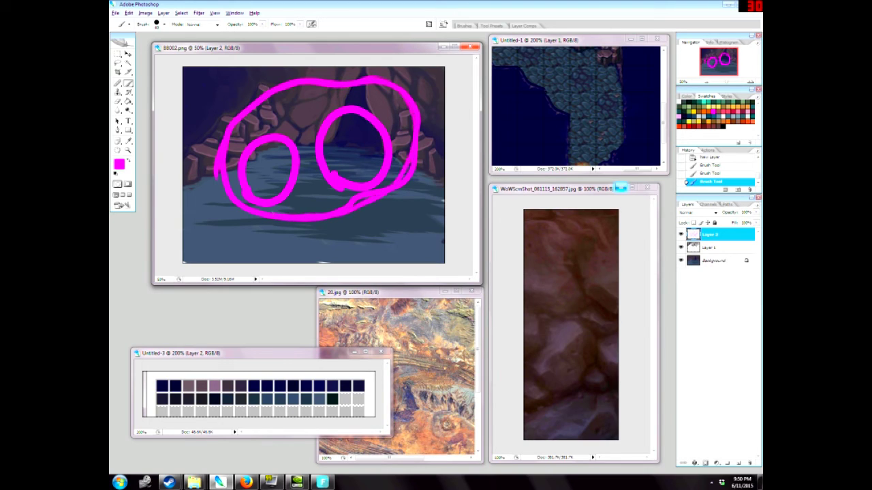
Draw short magenta strokes radiating from the circled central area toward the edges of the picture.
drag(244, 87, 213, 68)
drag(217, 105, 182, 89)
drag(205, 143, 183, 140)
drag(204, 179, 168, 204)
drag(420, 77, 425, 68)
drag(432, 101, 441, 95)
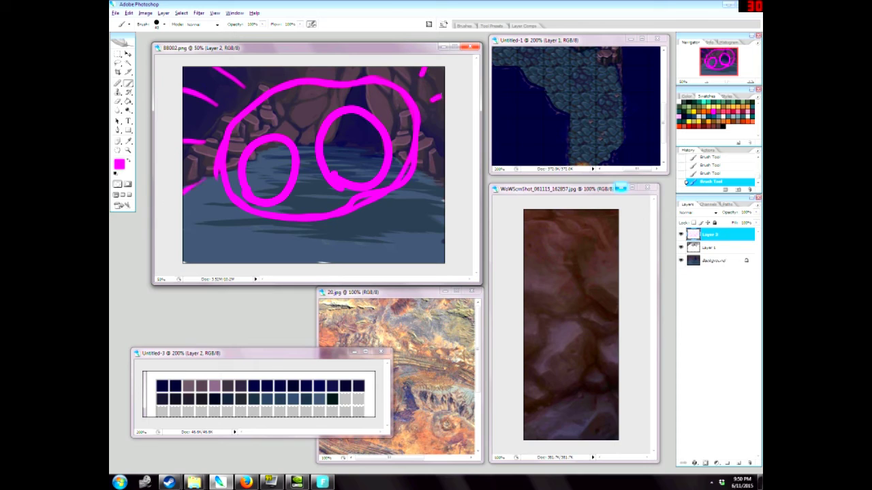
mouse_move(429, 171)
mouse_down()
mouse_move(444, 184)
mouse_move(425, 206)
mouse_up()
Mark the base of the cave opening with a horizontal magenta line and draw an arrow pointing to the opening.
drag(383, 139, 326, 139)
drag(445, 115, 393, 121)
mouse_move(408, 110)
mouse_down()
mouse_move(392, 122)
mouse_move(407, 137)
mouse_up()
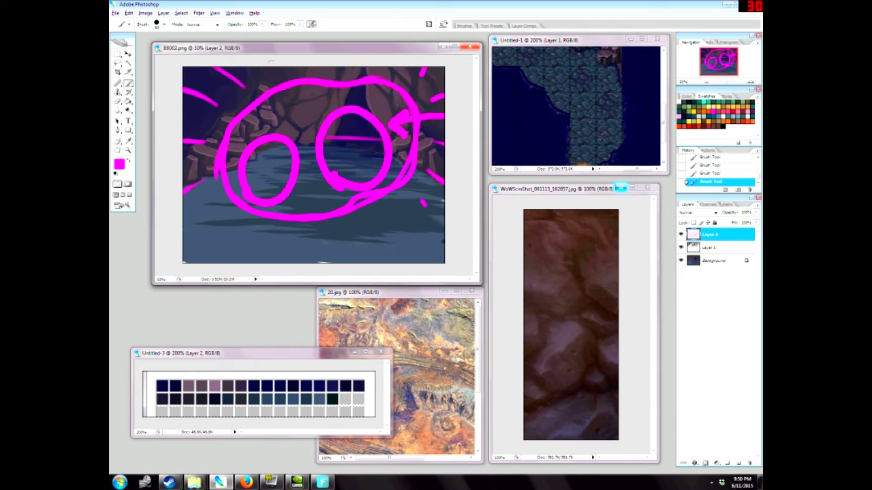
Draw two magenta arrows pointing into the circled central area, one from the upper edge and one from the lower ground.
drag(273, 68, 299, 124)
drag(308, 97, 300, 127)
drag(211, 230, 303, 166)
mouse_move(304, 166)
mouse_down()
mouse_move(304, 189)
mouse_move(300, 166)
mouse_up()
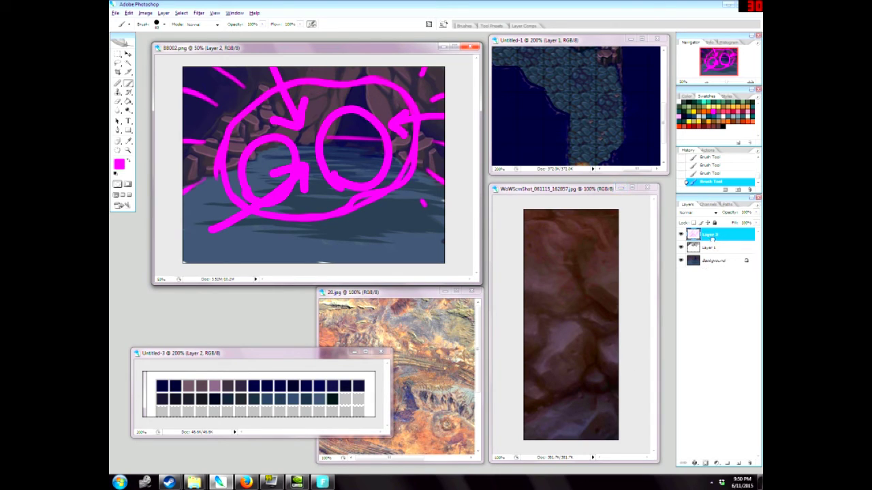
Delete the layer that holds the magenta composition marks.
drag(712, 239, 748, 464)
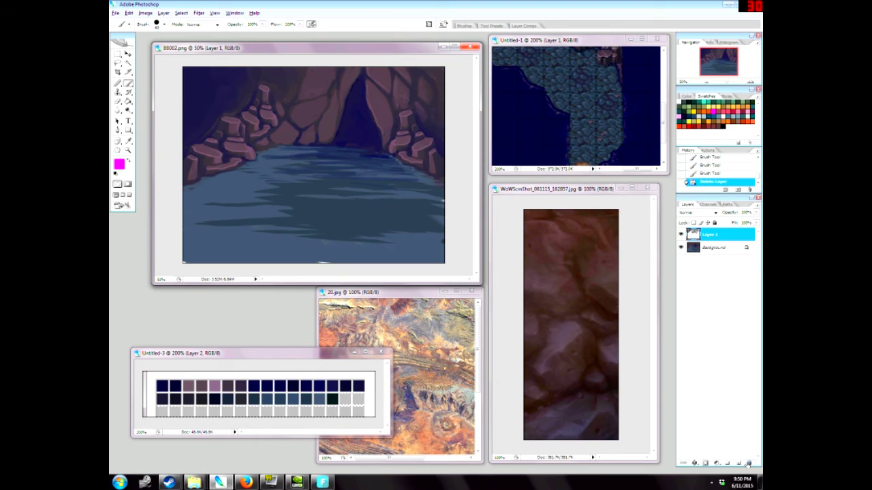
Shade the shadowed wall behind the larger rock pile with dark tones sampled from the picture.
alt+click(213, 131)
mouse_move(205, 134)
mouse_down()
mouse_move(216, 115)
mouse_move(212, 129)
mouse_move(220, 131)
mouse_move(238, 110)
mouse_up()
key([)
alt+click(225, 120)
alt+click(221, 121)
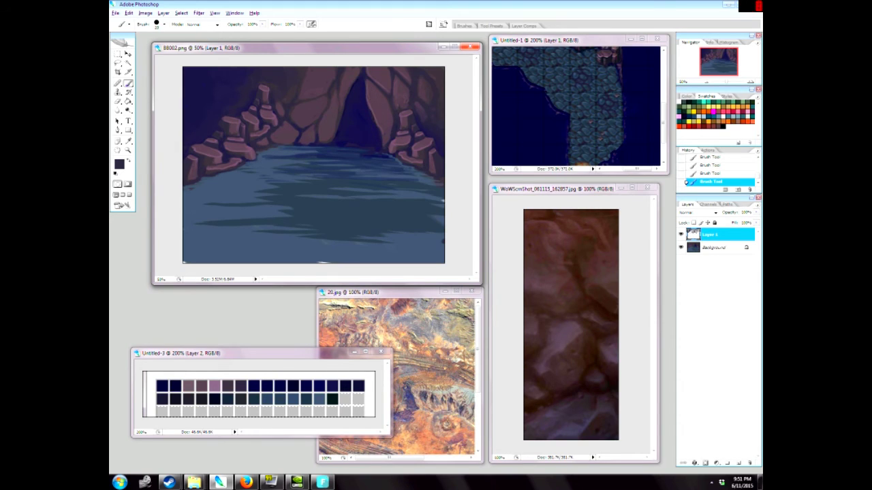
Touch up the ground edge along the base of the larger rock pile with a smaller brush and sampled colors.
alt+click(262, 159)
key(bracketleft)
alt+click(273, 147)
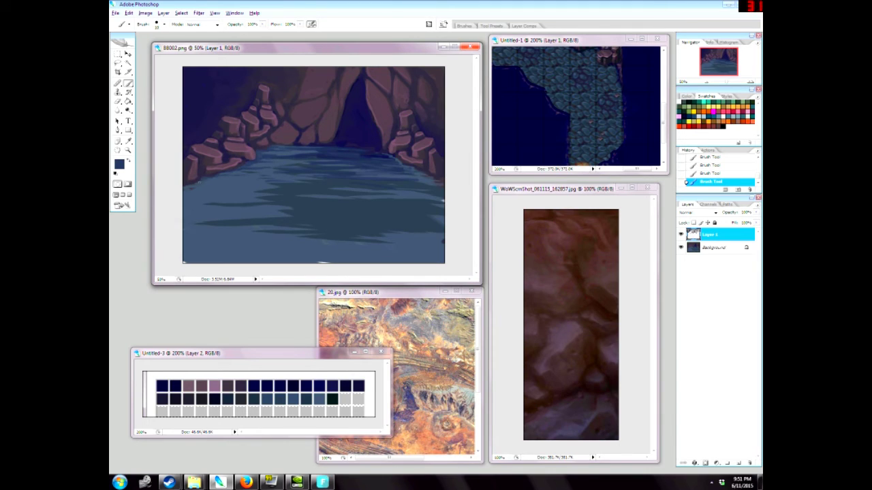
alt+click(238, 153)
Paint large, faint dark rocks on the shadowed wall above the larger rock pile using a bigger brush and sampled wall color.
alt+click(286, 93)
key(])
key(])
key(])
key(])
mouse_move(229, 97)
mouse_down()
mouse_move(202, 121)
mouse_move(214, 105)
mouse_move(207, 128)
mouse_move(203, 93)
mouse_move(216, 84)
mouse_move(212, 97)
mouse_move(216, 86)
mouse_move(205, 91)
mouse_move(207, 79)
mouse_move(205, 102)
mouse_move(213, 81)
mouse_move(225, 100)
mouse_move(241, 75)
mouse_move(198, 131)
mouse_up()
alt+click(216, 83)
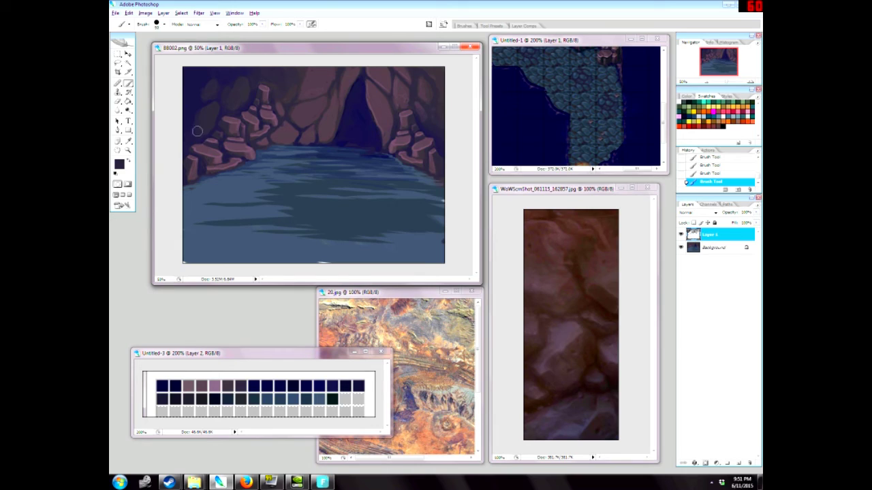
Refine the faint background rocks with muted tones sampled from the surrounding wall.
alt+click(207, 123)
alt+click(214, 107)
alt+click(209, 111)
drag(209, 112, 209, 127)
drag(243, 83, 240, 97)
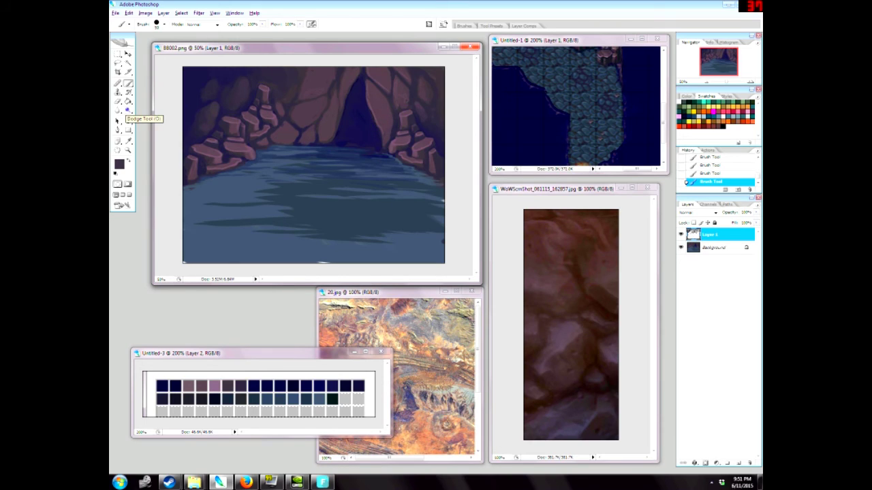
Touch up the topmost rock of the larger pile and the wall around it with sampled rock and shadow colors.
alt+click(264, 88)
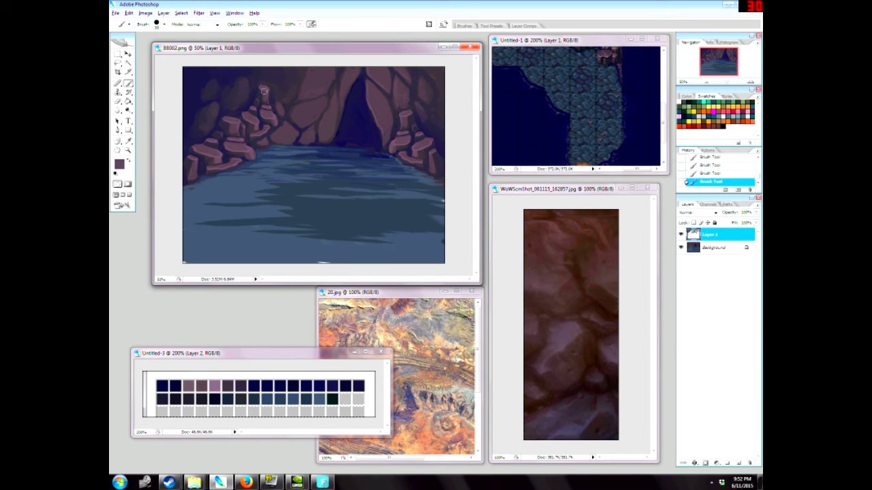
alt+click(254, 87)
drag(260, 81, 265, 87)
alt+click(262, 82)
alt+click(254, 84)
alt+click(263, 95)
Choose a lighter pinkish purple and paint thin highlights along the upper edges of the rocks in the larger pile.
key(z)
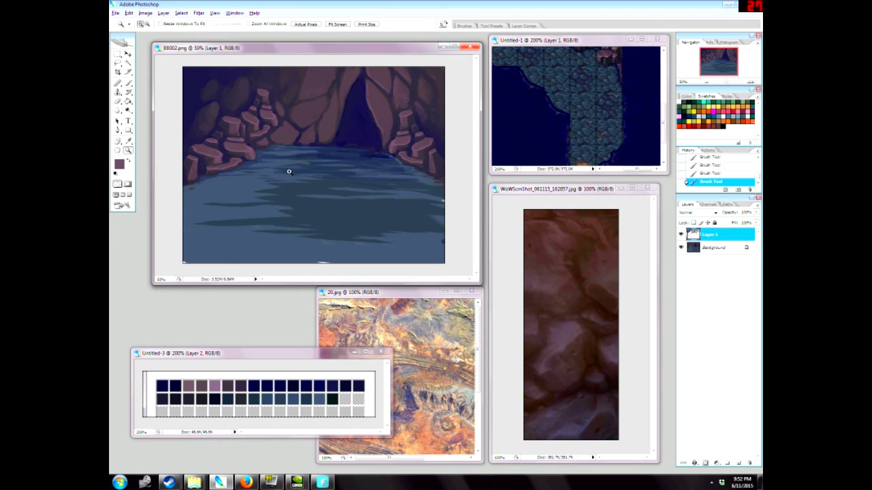
drag(303, 176, 175, 72)
key(b)
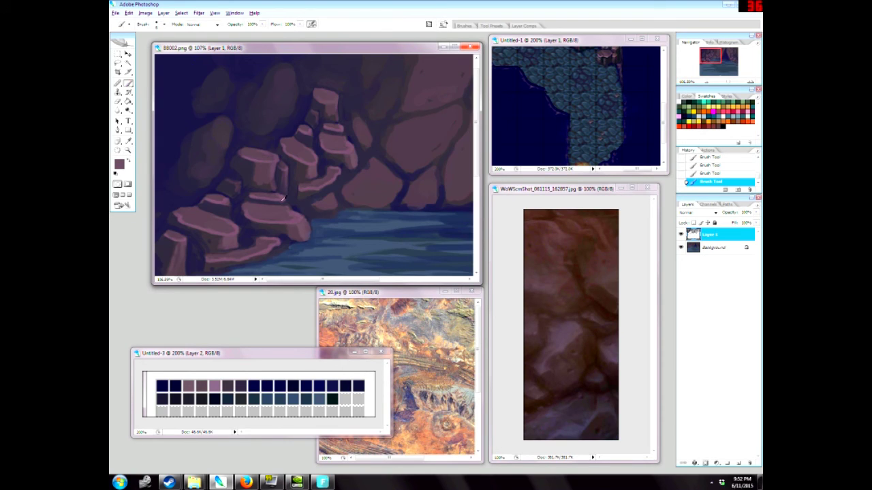
click(120, 164)
click(205, 183)
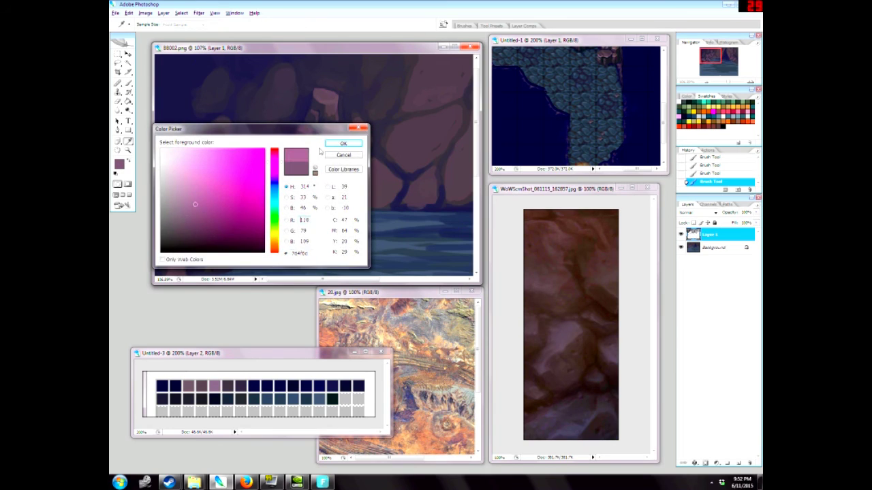
click(339, 145)
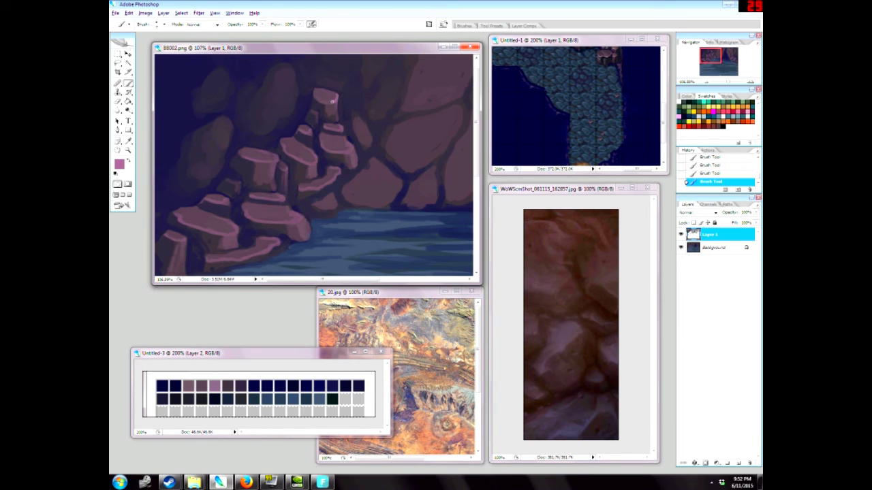
drag(333, 101, 314, 97)
mouse_move(315, 158)
mouse_down()
mouse_move(299, 162)
mouse_move(328, 183)
mouse_move(320, 188)
mouse_up()
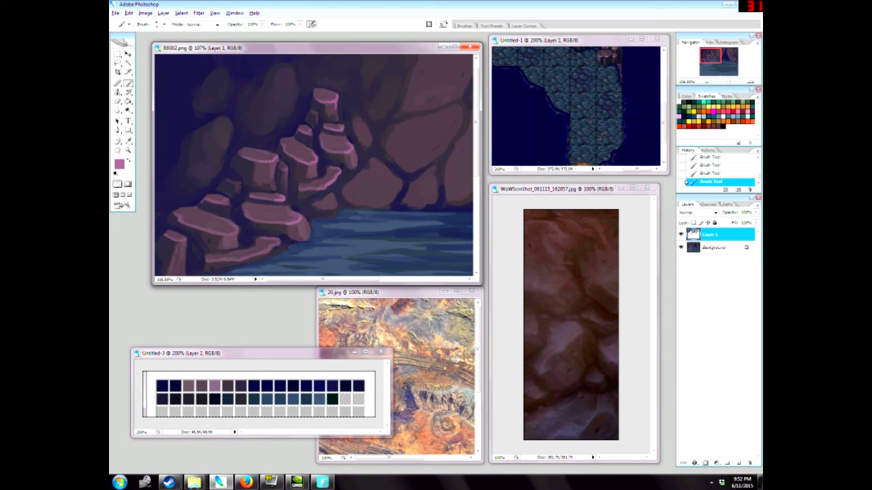
drag(276, 239, 264, 252)
drag(235, 224, 232, 233)
Return the BB002.png view to 50% and resize and reposition its window beside the reference images.
click(128, 149)
right_click(217, 164)
click(235, 171)
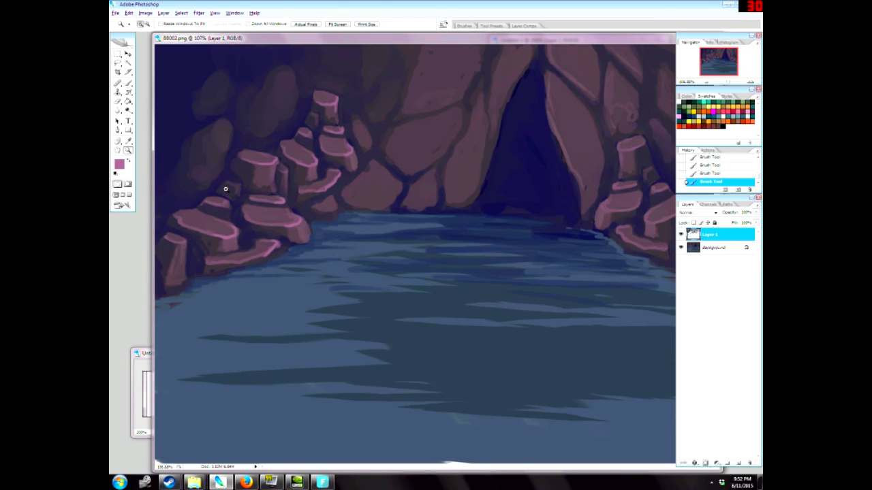
right_click(225, 189)
click(247, 204)
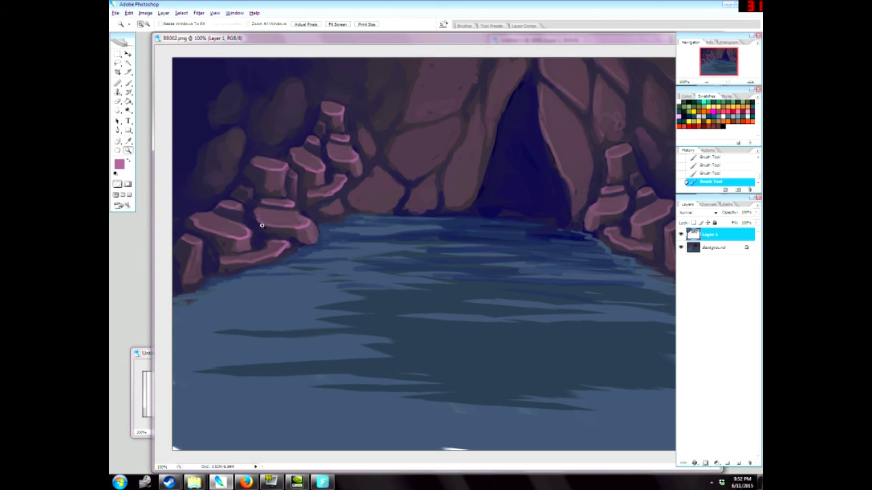
alt+click(301, 251)
alt+click(297, 254)
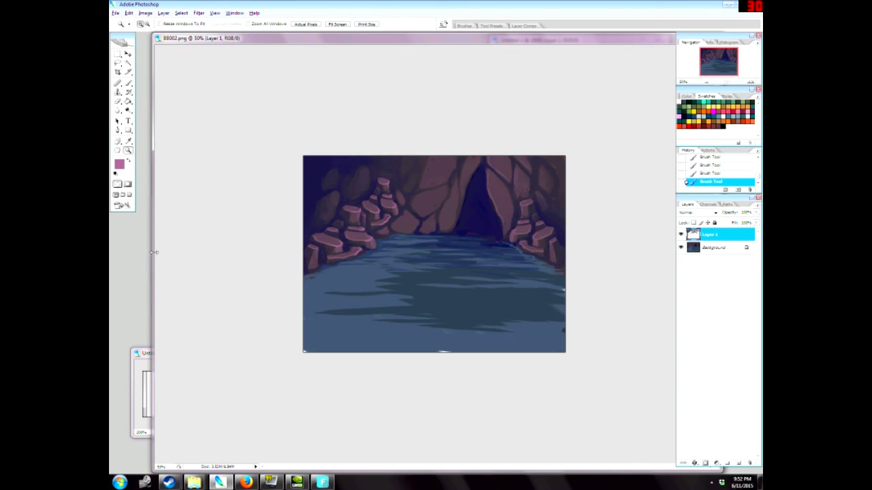
drag(154, 252, 373, 252)
drag(397, 36, 187, 35)
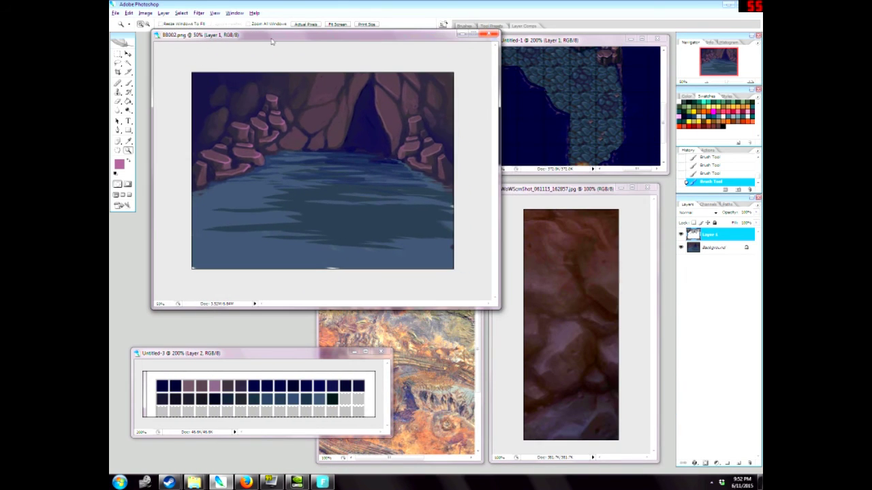
mouse_move(271, 39)
mouse_down()
mouse_move(251, 35)
mouse_move(263, 43)
mouse_up()
drag(292, 4, 291, 10)
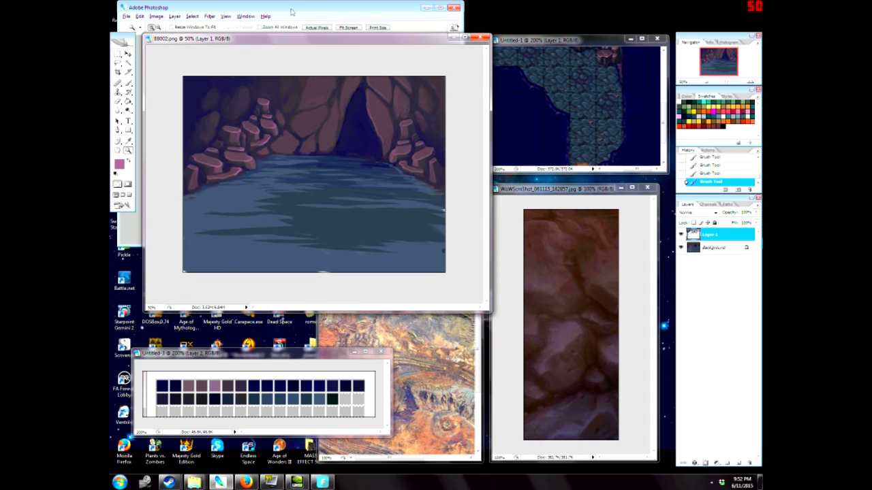
click(440, 7)
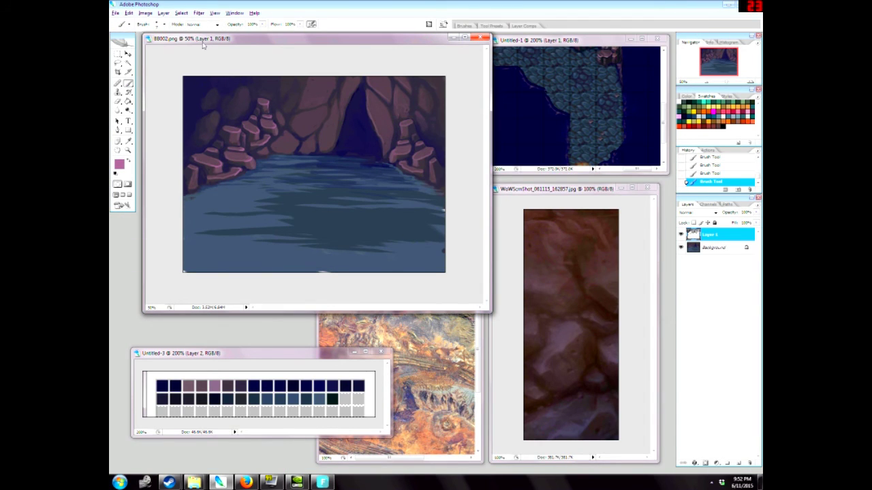
drag(203, 47, 201, 53)
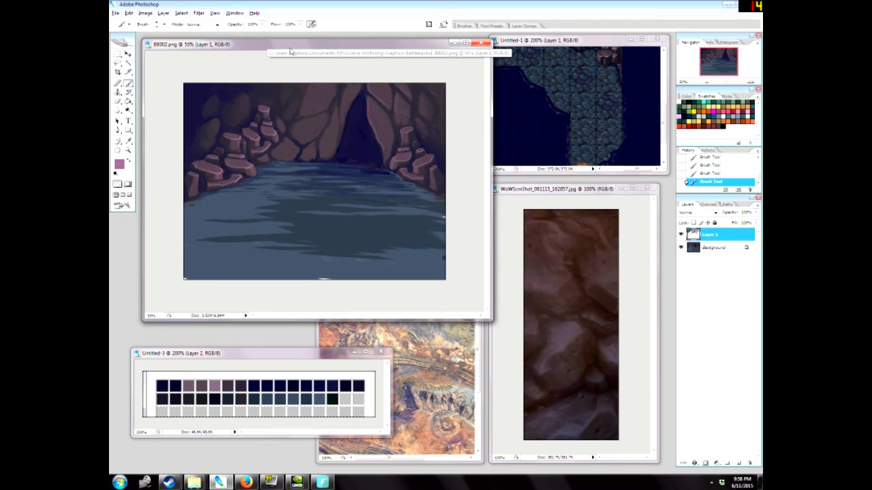
drag(290, 47, 291, 45)
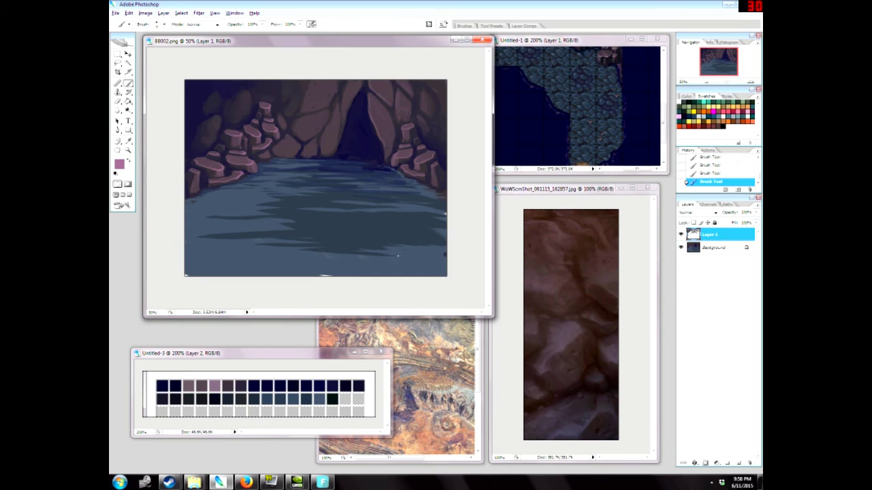
Add a new layer and paint one large and one small flat oval stone on the dark ground in sampled ground blue.
alt+click(407, 252)
click(738, 464)
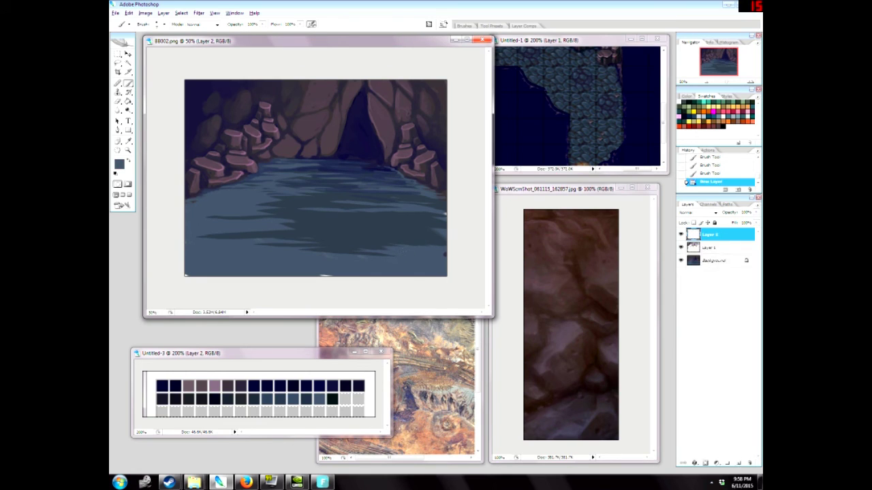
key(])
key(])
key(])
key(])
key(])
key(bracketleft)
key(bracketright)
key(bracketright)
key(bracketright)
key(bracketleft)
key(bracketleft)
key(bracketright)
click(340, 231)
mouse_move(327, 237)
mouse_down()
mouse_move(312, 239)
mouse_move(328, 241)
mouse_up()
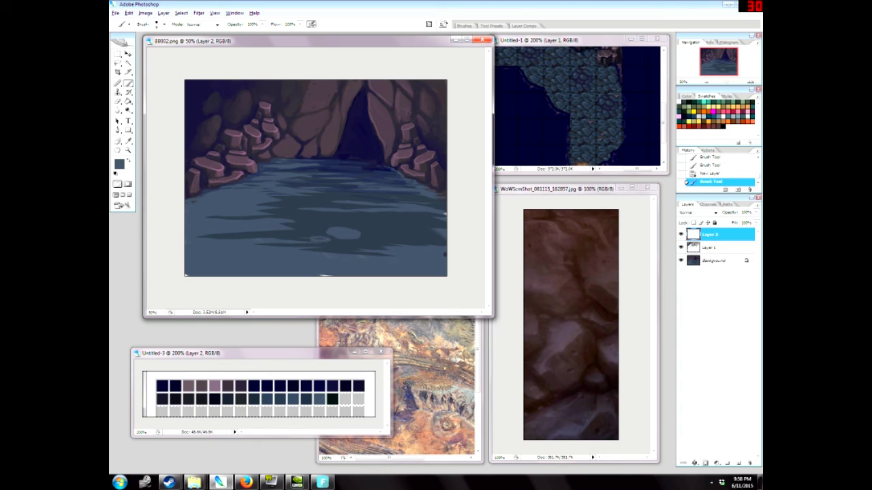
Check the cave tile reference and paint three more small flat stones beside the first two.
click(542, 42)
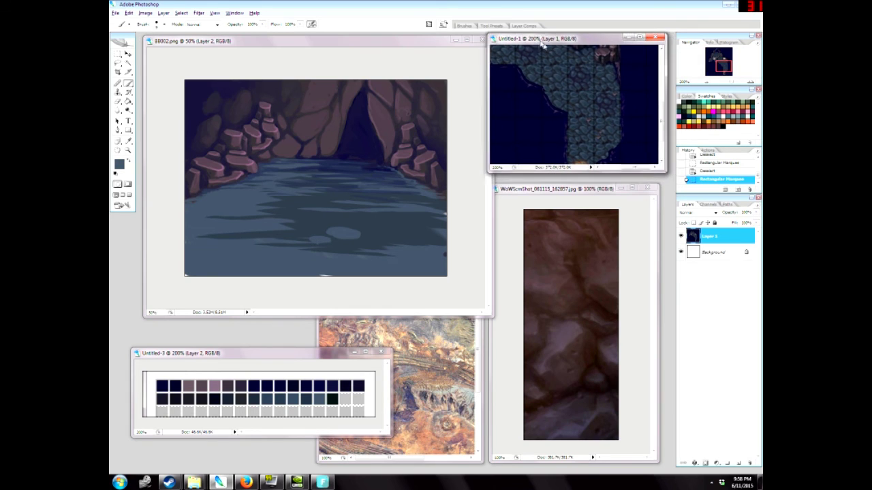
click(380, 46)
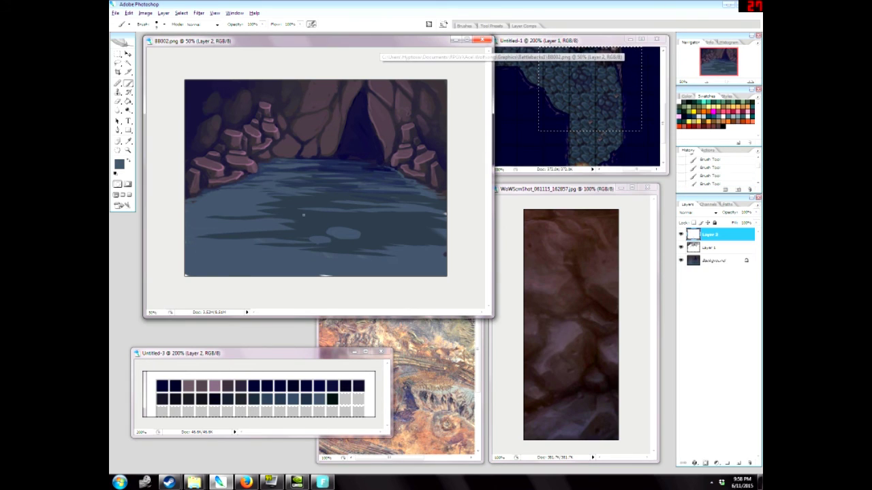
drag(309, 232, 320, 231)
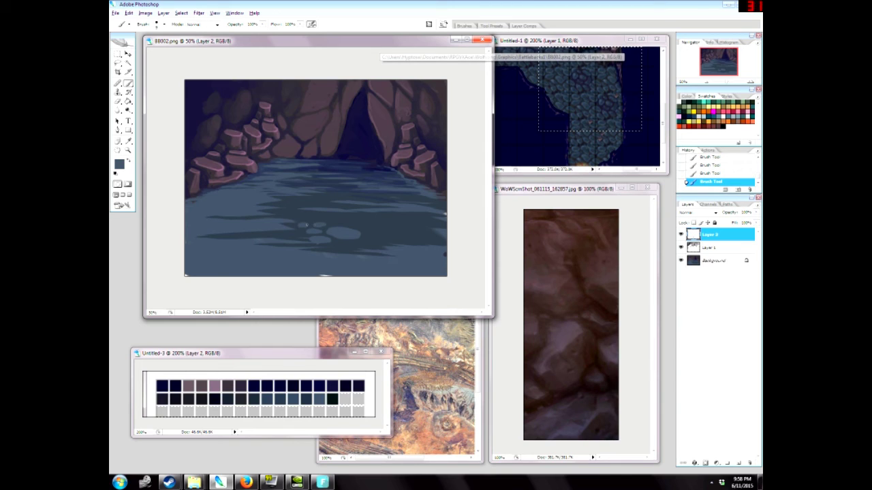
Paint dark navy shadows beneath the lower edges of the flat stones.
alt+click(328, 229)
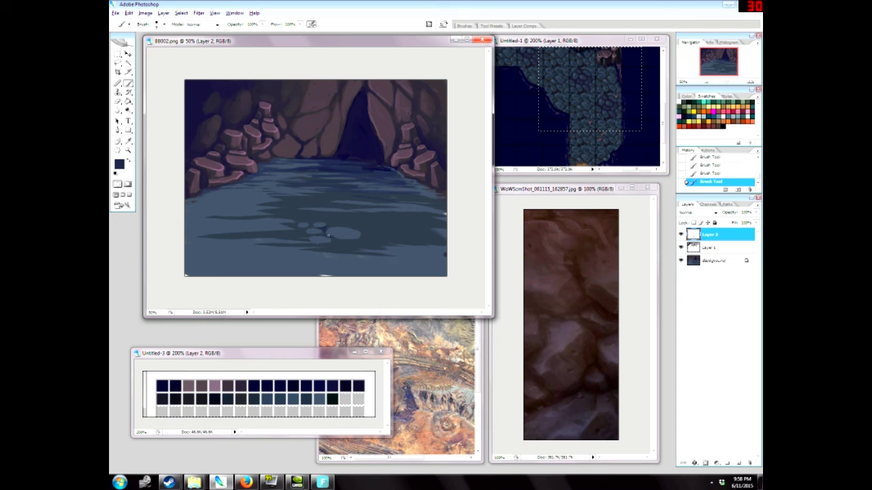
drag(358, 238, 310, 241)
alt+click(315, 231)
Choose a lighter blue and paint thin rim highlights along the edges of all five flat stones.
click(128, 150)
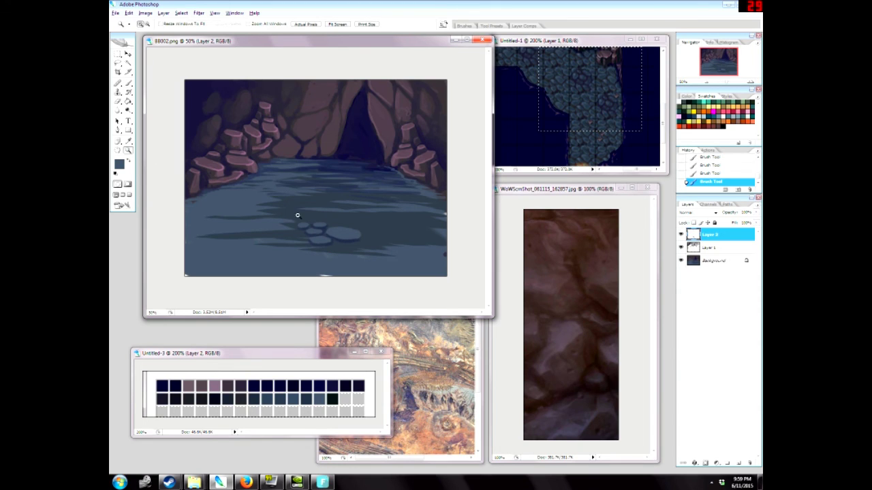
drag(288, 217, 374, 260)
click(129, 83)
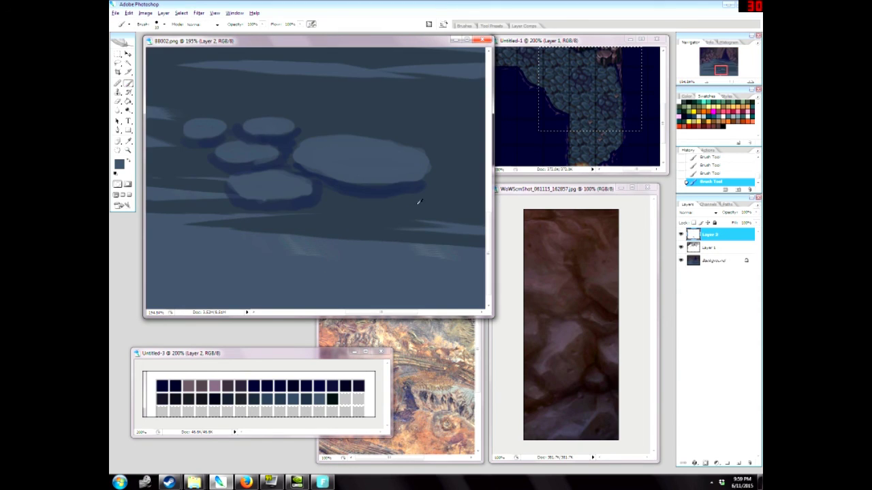
click(119, 164)
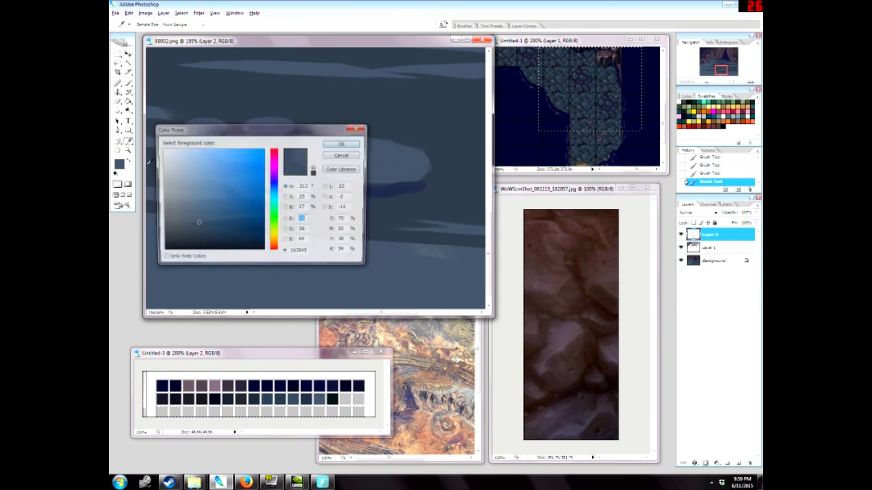
click(344, 143)
mouse_move(424, 161)
mouse_down()
mouse_move(415, 180)
mouse_move(348, 182)
mouse_move(310, 170)
mouse_move(297, 152)
mouse_move(310, 140)
mouse_move(251, 135)
mouse_move(257, 117)
mouse_move(209, 138)
mouse_move(182, 135)
mouse_move(185, 121)
mouse_up()
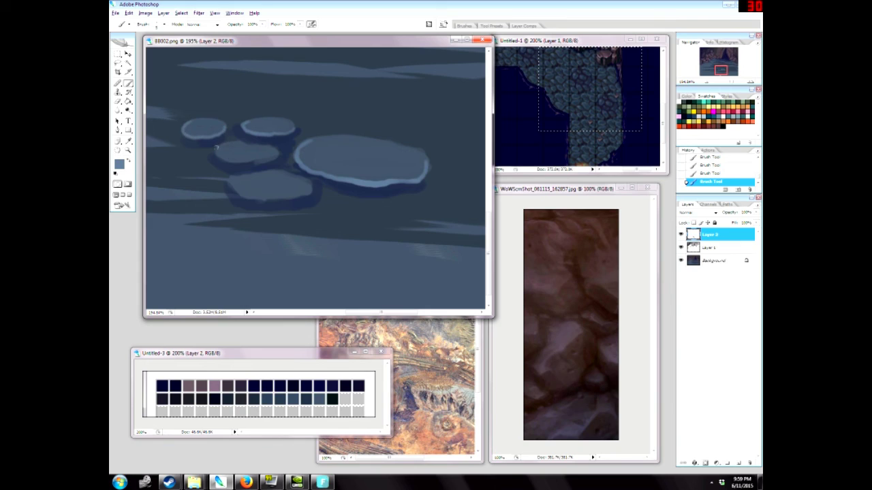
mouse_move(216, 146)
mouse_down()
mouse_move(238, 164)
mouse_move(276, 156)
mouse_up()
mouse_move(231, 179)
mouse_down()
mouse_move(255, 199)
mouse_move(310, 193)
mouse_move(255, 173)
mouse_move(236, 178)
mouse_move(297, 179)
mouse_up()
Add small dark surface marks to the tops of the flat stones with sampled ground colors.
alt+click(307, 186)
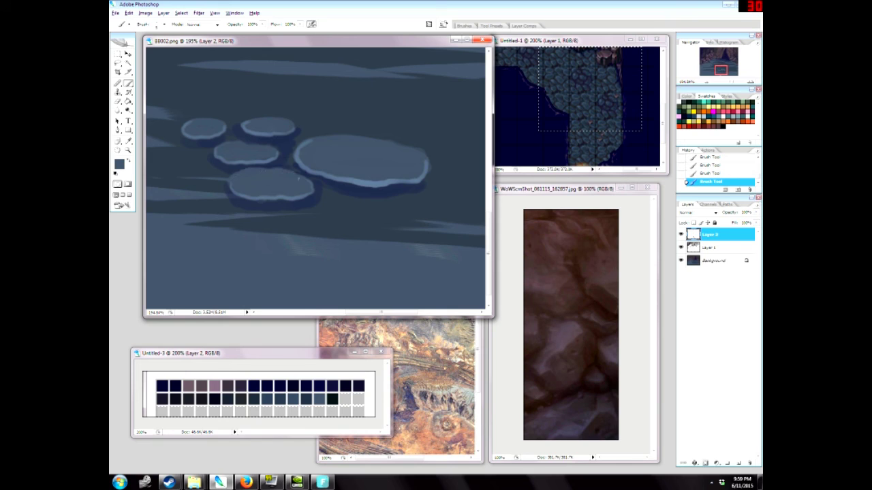
alt+click(342, 183)
drag(280, 192, 289, 189)
alt+click(258, 128)
Zoom the painting back out to 50% and shrink and move its window to uncover the reference images.
click(128, 149)
right_click(227, 180)
click(253, 186)
right_click(239, 225)
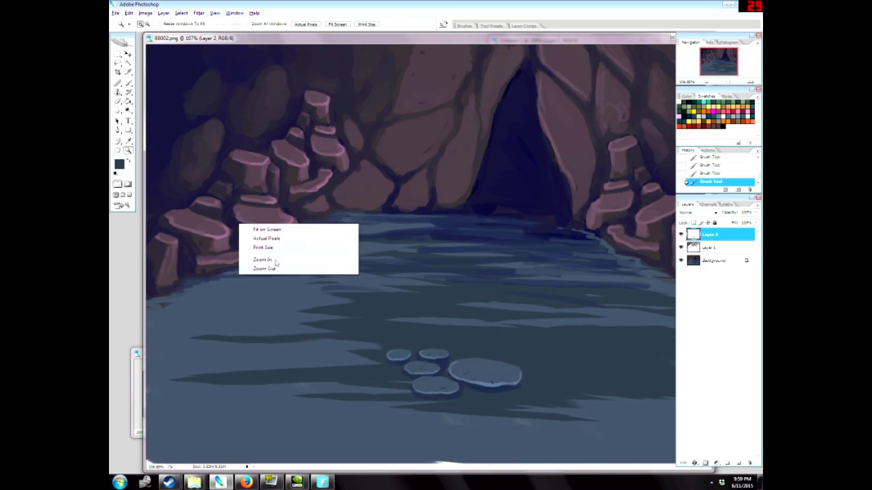
click(273, 269)
alt+click(343, 265)
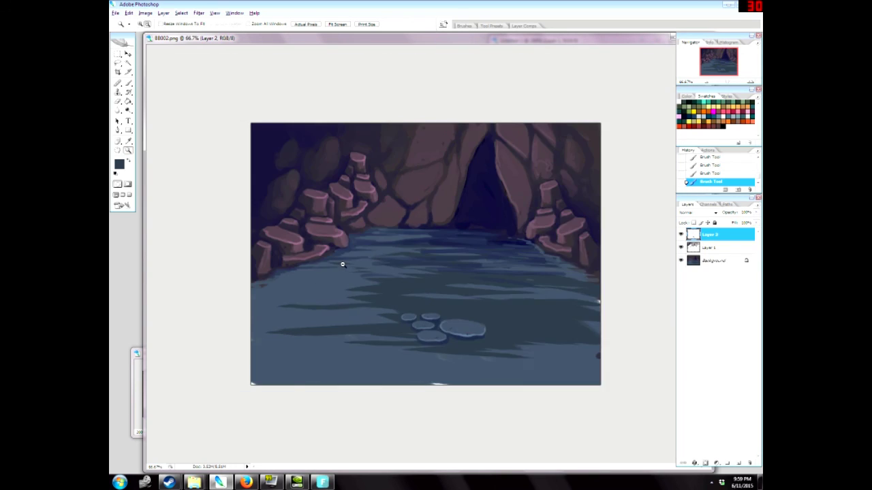
alt+click(343, 264)
drag(145, 191, 302, 113)
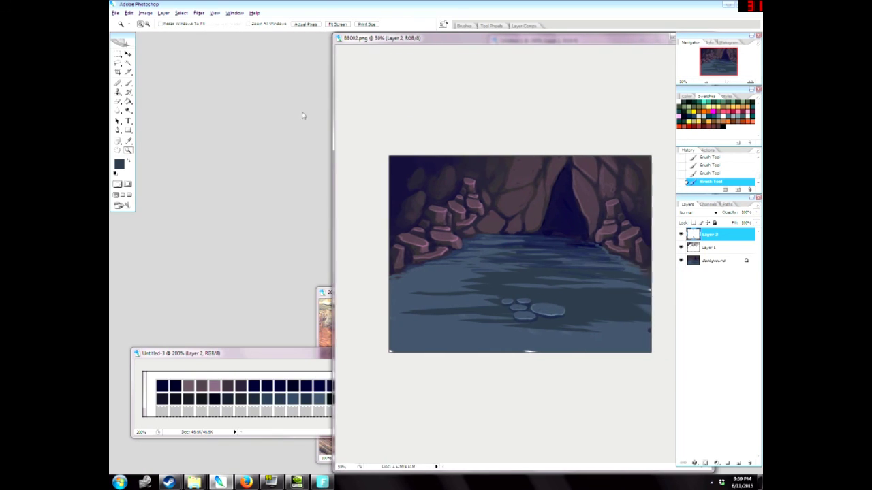
drag(334, 31, 392, 228)
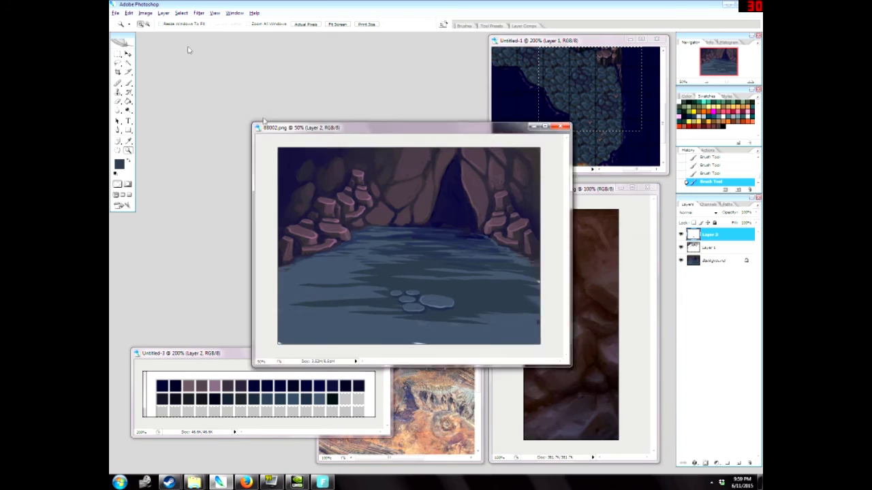
Select the group of five flat stones with a rectangular marquee and cut it from the layer.
drag(307, 127, 213, 34)
key(m)
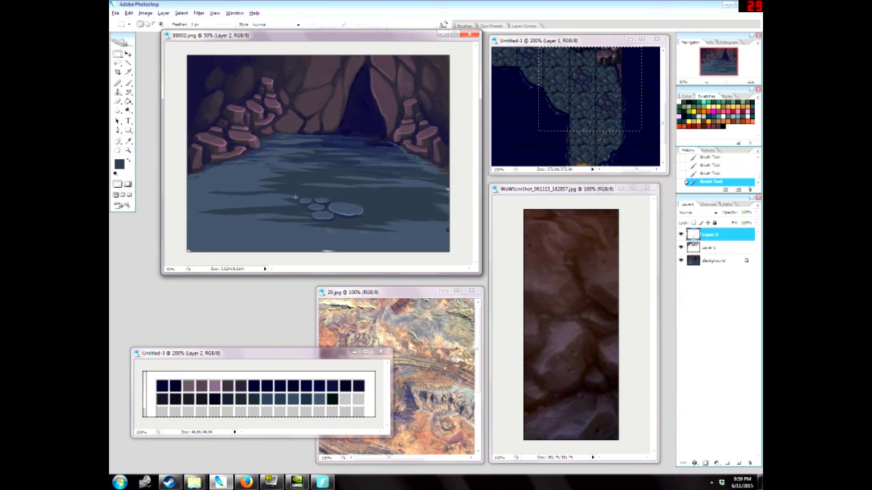
drag(291, 192, 375, 231)
drag(265, 40, 254, 41)
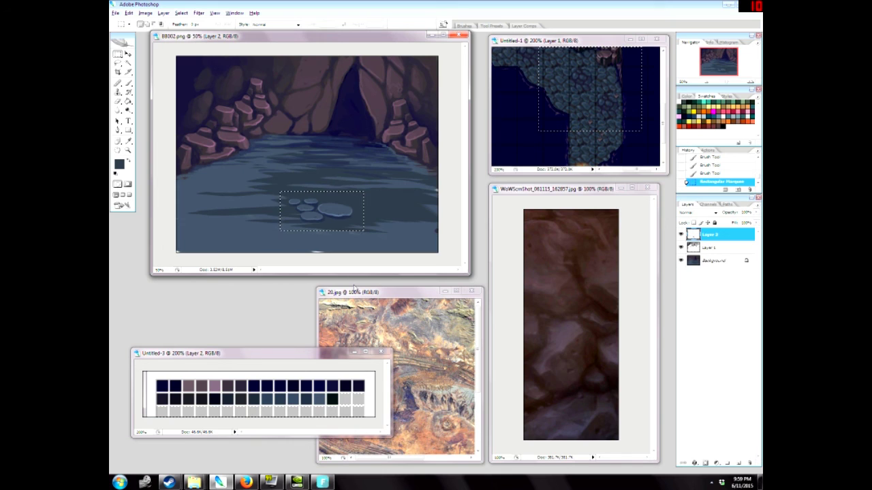
key(ctrl+x)
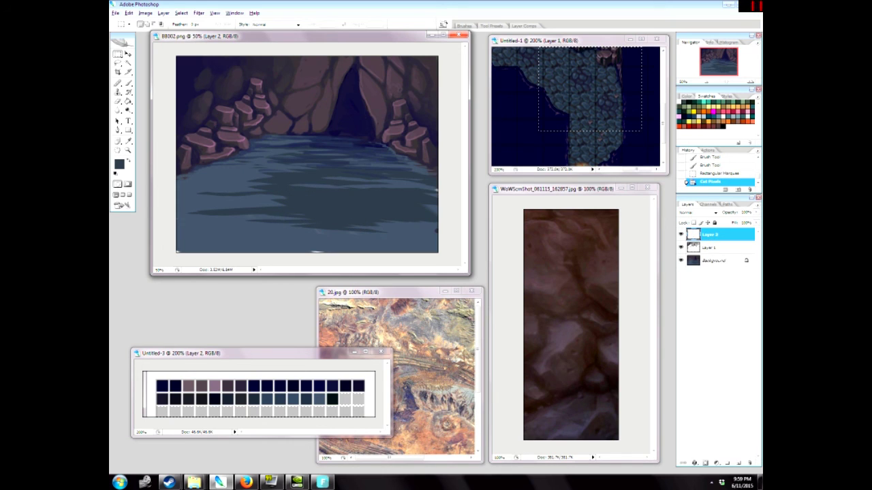
Paste the cut stone group back and scale it down with Free Transform at the back of the ground.
drag(317, 39, 318, 39)
drag(473, 275, 477, 280)
key(ctrl+v)
key(ctrl+t)
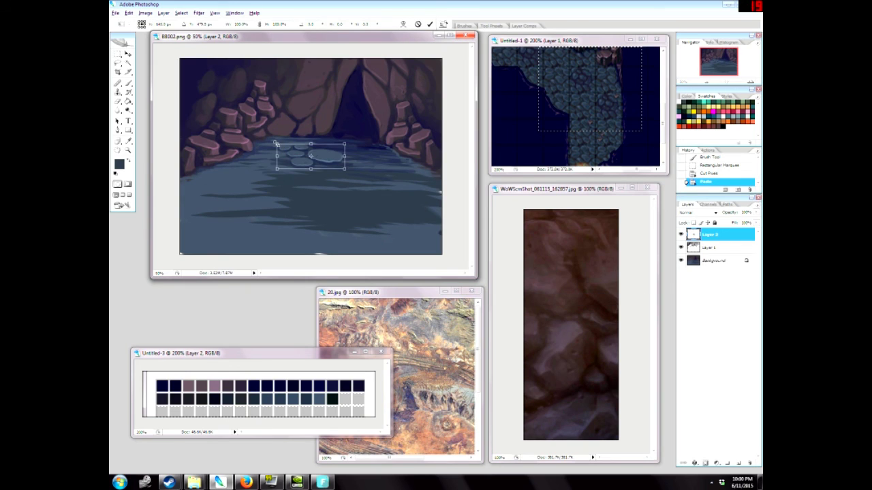
drag(276, 143, 314, 153)
key(Return)
Duplicate the small stone group and spread the copies across the back of the ground below the cave opening.
drag(330, 197, 299, 208)
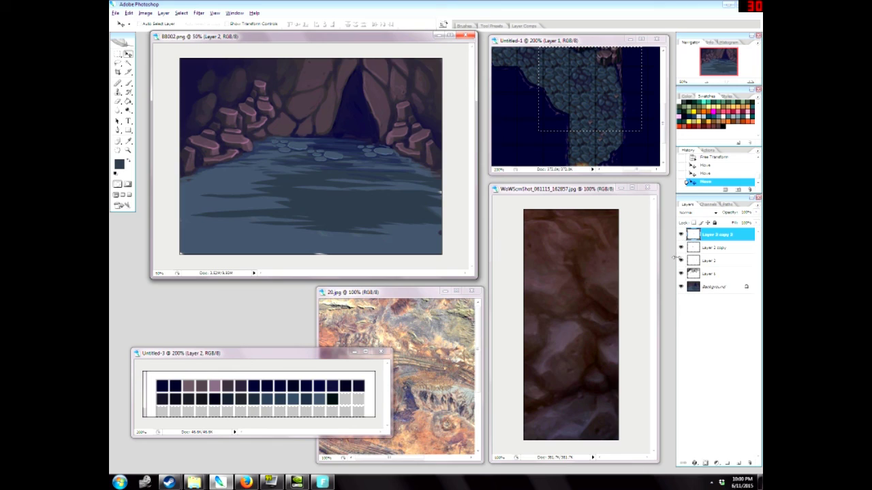
click(680, 249)
click(680, 248)
drag(313, 178, 246, 194)
Paste another stone group, mirror it with Free Transform and place it in the right foreground.
key(ctrl+v)
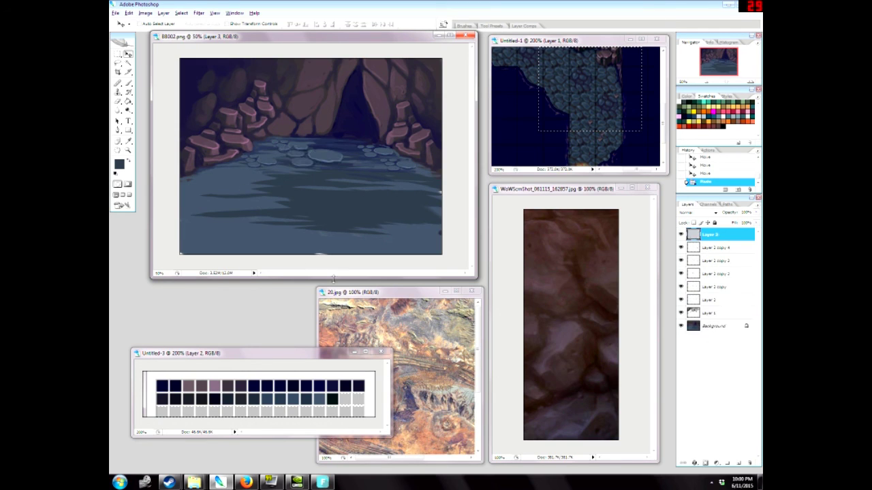
key(ctrl+t)
drag(281, 160, 330, 204)
key(Return)
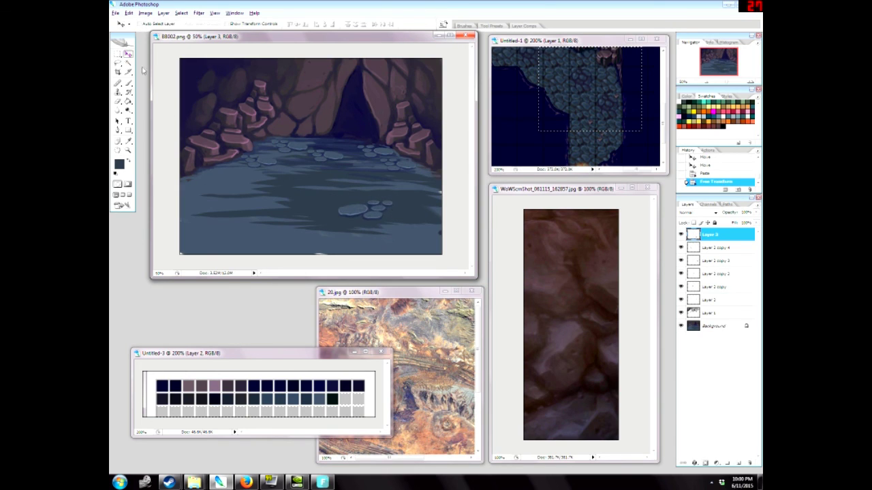
Duplicate the mirrored stones and paste more stone groups, distributing them over the middle and foreground of the ground.
drag(348, 243, 279, 265)
key(ctrl+v)
key(ctrl+v)
mouse_move(263, 200)
mouse_down()
mouse_move(272, 214)
mouse_move(262, 210)
mouse_up()
Paste one more stone group, mirror and place it in the foreground, and merge all layers into the Background.
key(ctrl+v)
key(ctrl+t)
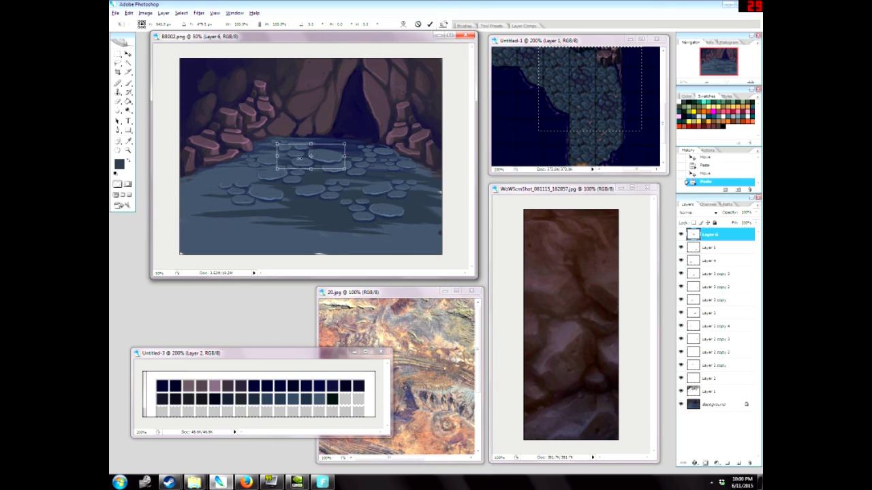
drag(299, 158, 285, 224)
key(Return)
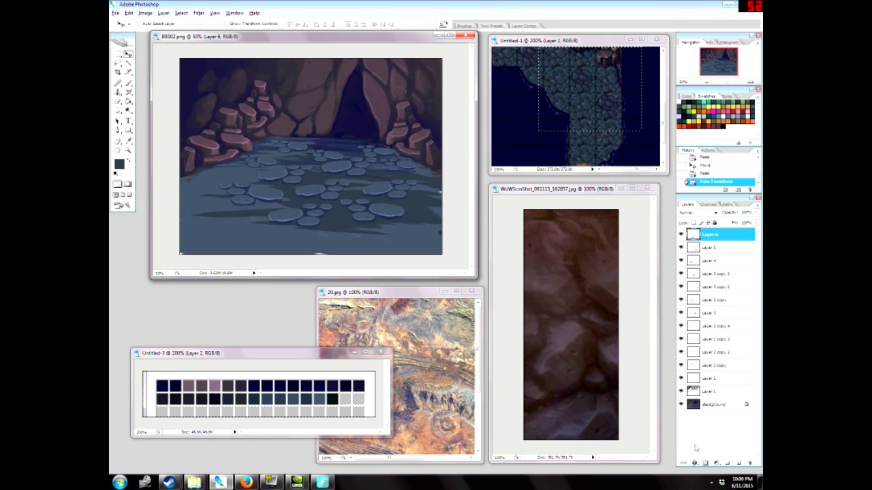
shift+click(715, 404)
key(ctrl+e)
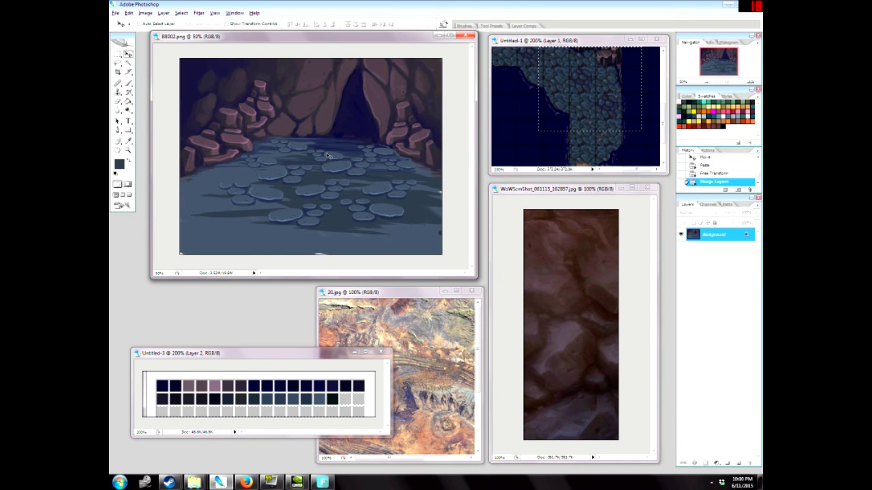
Zoom in on the stone path and brush several small flat stones into the gaps between the pasted groups.
click(127, 150)
drag(246, 133, 342, 198)
click(127, 82)
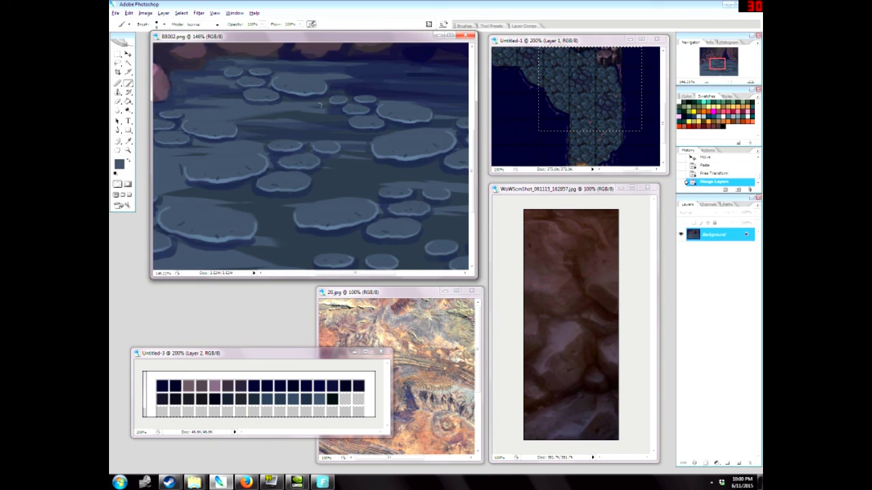
mouse_move(308, 100)
mouse_down()
mouse_move(334, 115)
mouse_move(314, 124)
mouse_move(340, 129)
mouse_move(328, 128)
mouse_up()
mouse_move(301, 135)
mouse_down()
mouse_move(311, 136)
mouse_move(300, 134)
mouse_up()
drag(359, 139, 345, 139)
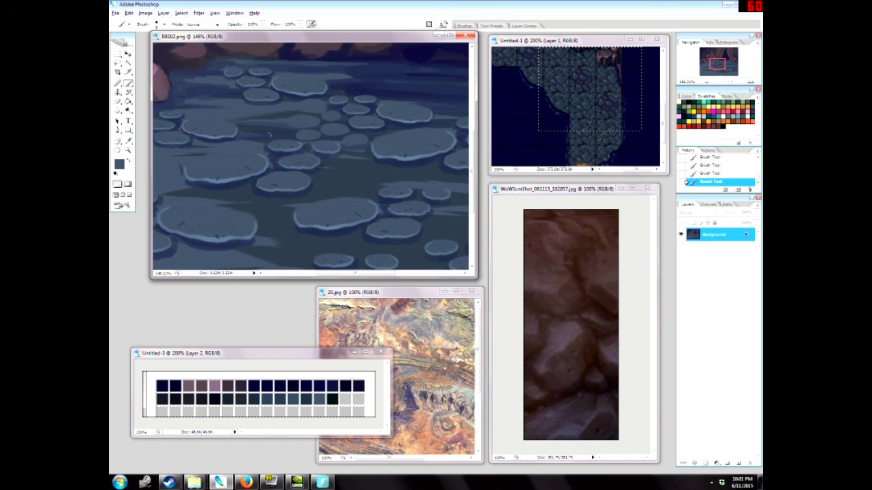
mouse_move(269, 135)
mouse_down()
mouse_move(321, 114)
mouse_move(292, 106)
mouse_move(329, 121)
mouse_move(293, 129)
mouse_up()
Sample the dark navy shadow color and paint shadows around the new small stones, adjusting the brush size.
alt+click(286, 101)
key(bracketright)
key(bracketright)
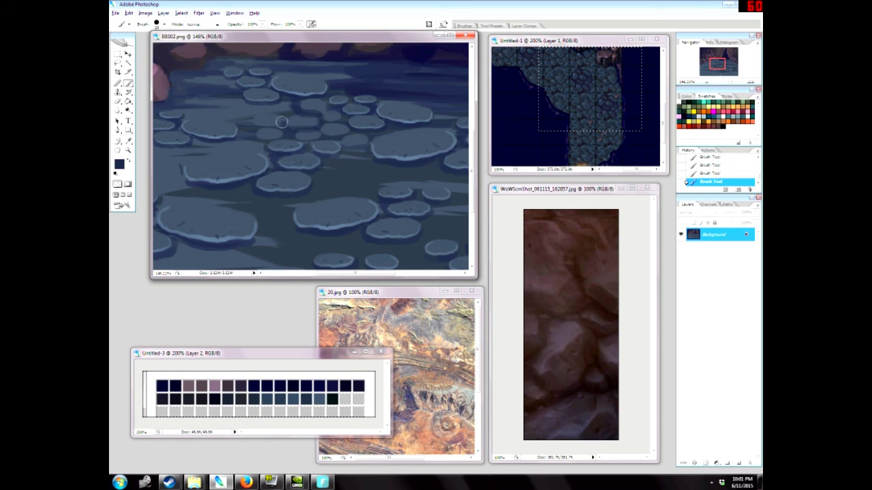
key(bracketleft)
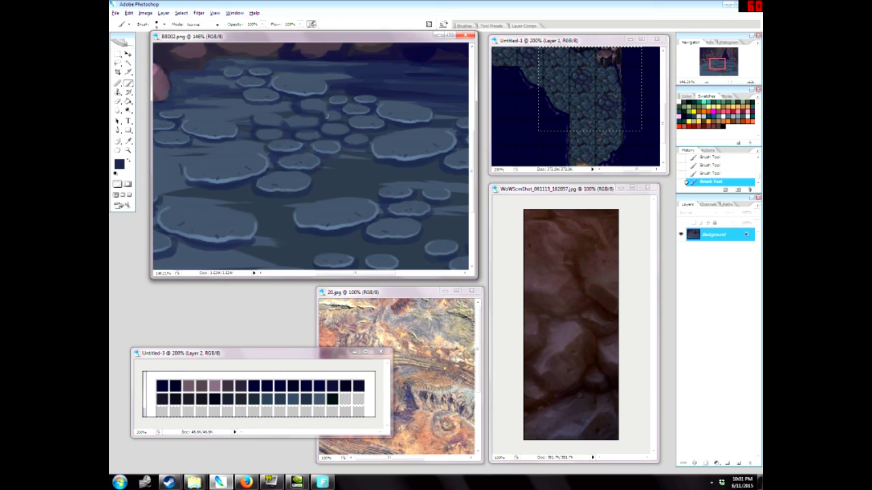
Sample lighter blues from the finished stones and paint thin rim highlights on the new small stones.
alt+click(306, 104)
alt+click(405, 151)
drag(318, 125, 293, 127)
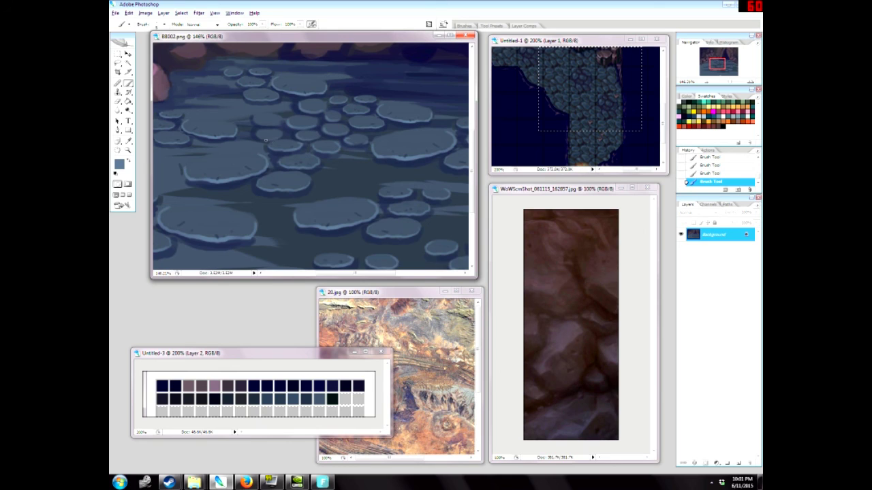
drag(280, 123, 273, 116)
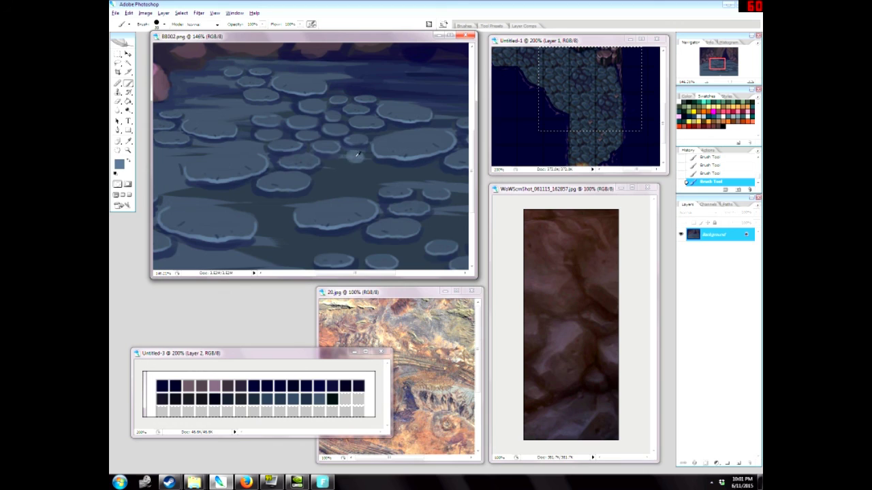
Dab extra pale blue stones into the middle of the path and zoom the painting back out to 50%.
mouse_move(353, 156)
mouse_down()
mouse_move(329, 168)
mouse_move(380, 171)
mouse_move(369, 181)
mouse_move(321, 181)
mouse_up()
key(z)
right_click(213, 152)
click(229, 165)
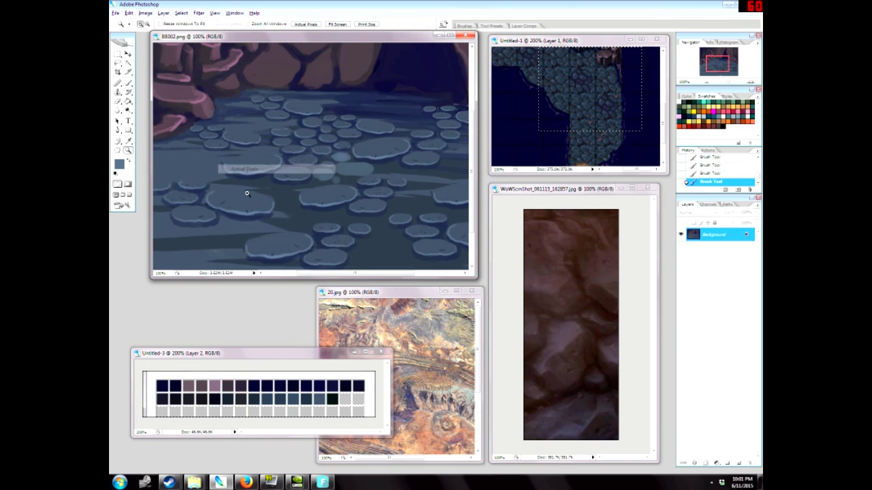
right_click(250, 196)
click(275, 239)
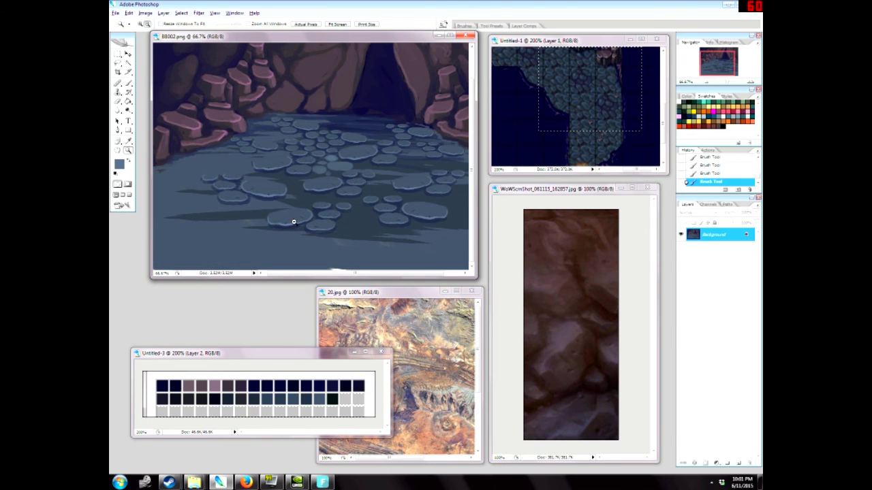
alt+click(293, 224)
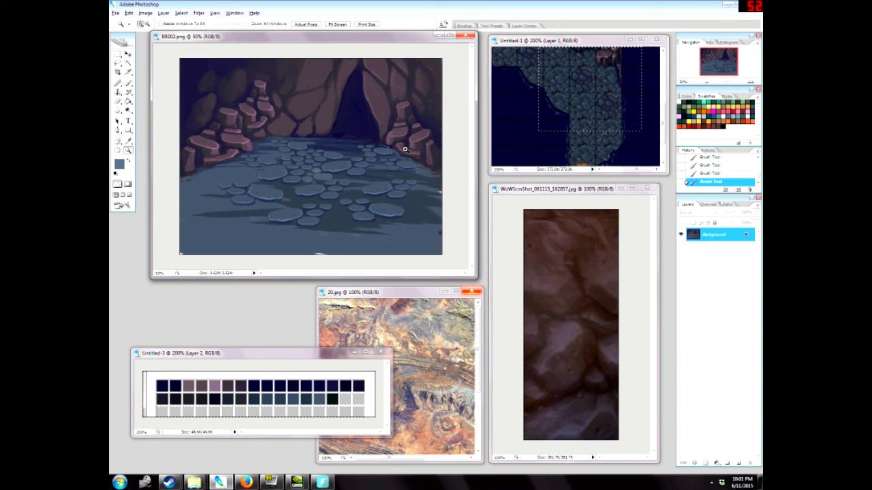
Sample purple-brown rock colors beside the cave opening and brush them over the surrounding wall rocks.
key(b)
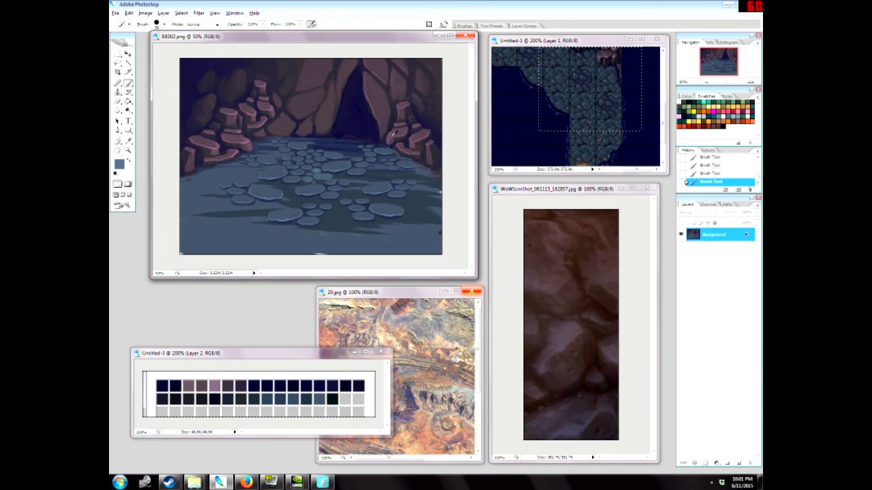
alt+click(359, 120)
alt+click(373, 107)
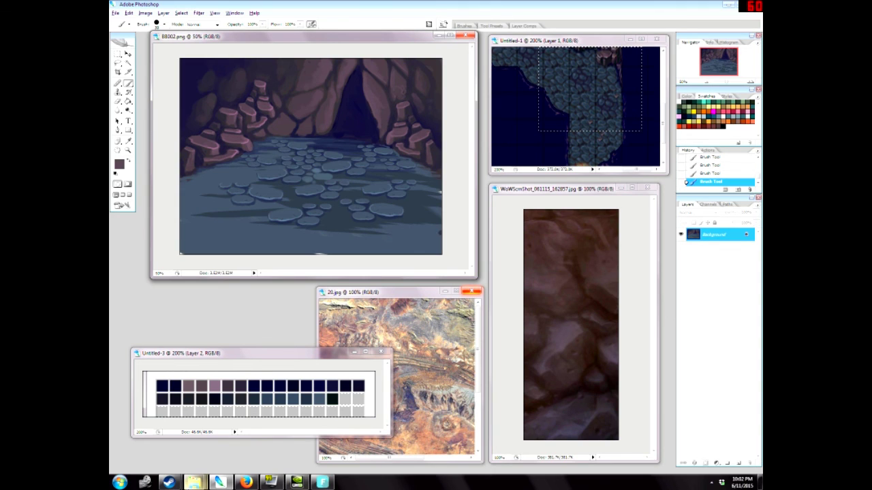
Switch to the Movies folder in Windows Explorer and bring up the preview of the FRAPS window.
click(196, 482)
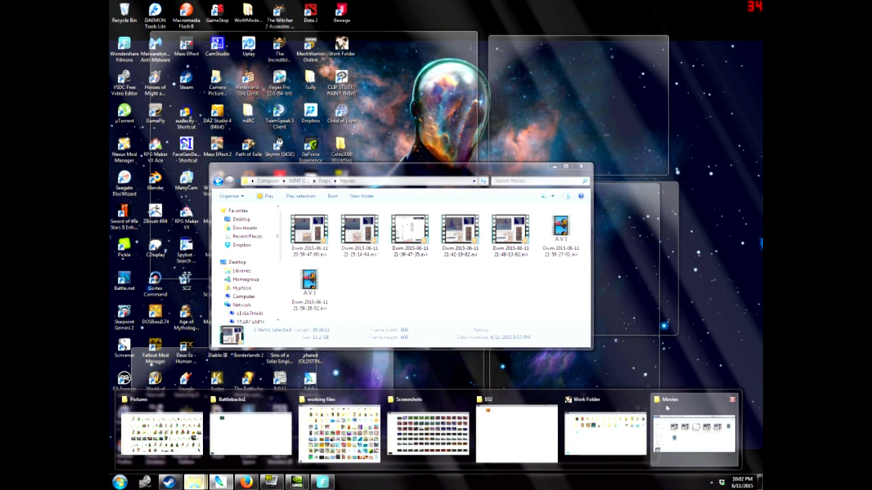
click(667, 408)
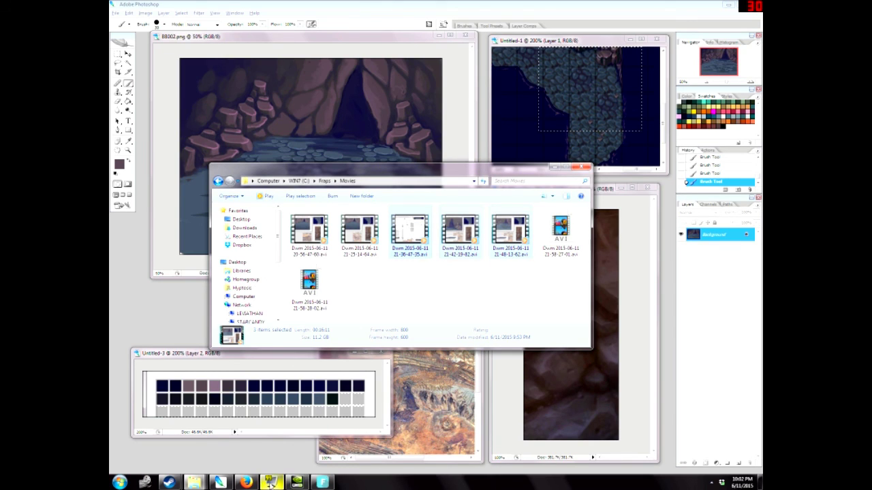
mouse_move(271, 483)
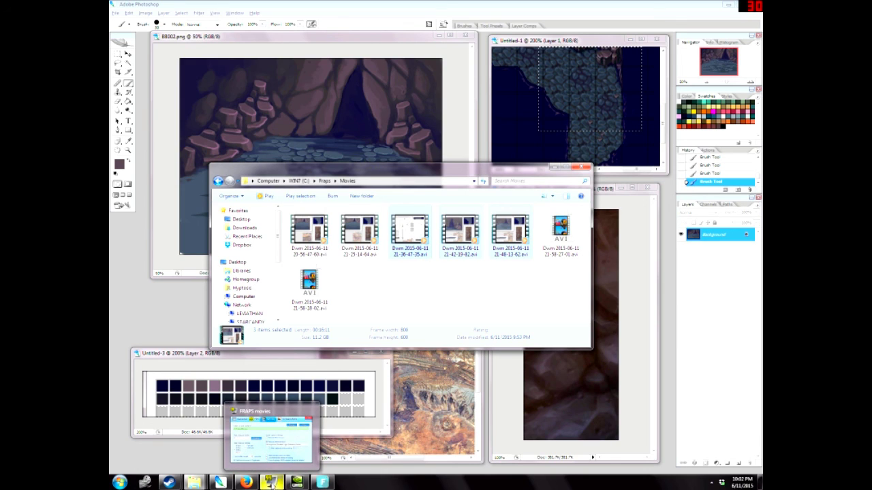